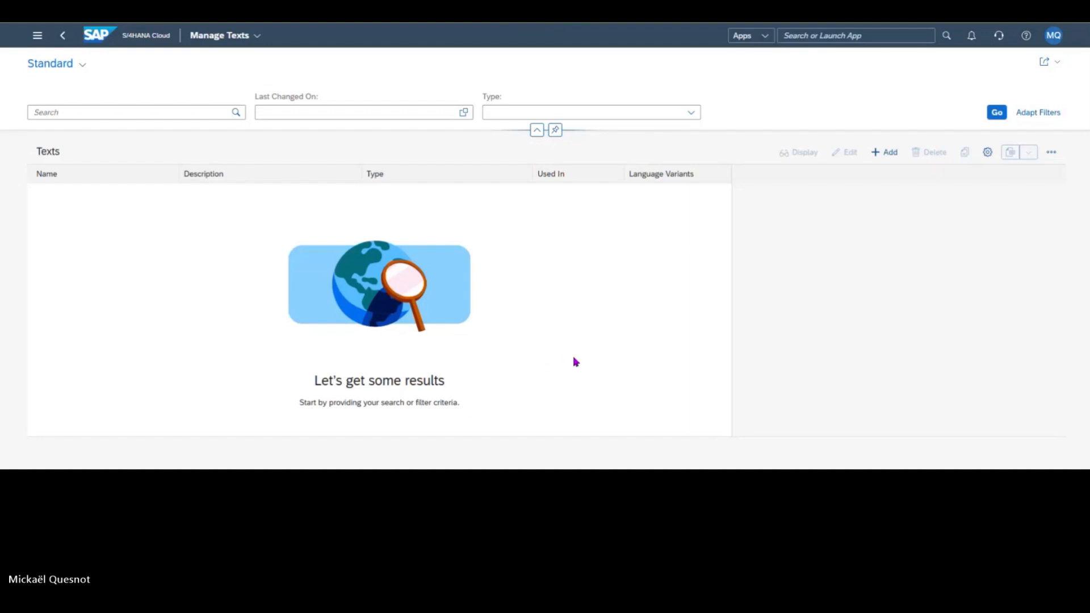
Step: List all texts and examine the language variants of the YY1_MULTI_BRANDS_FOOTER_BILL_1 footer text without changing it
{"action": "left_click", "coordinate": [995, 113]}
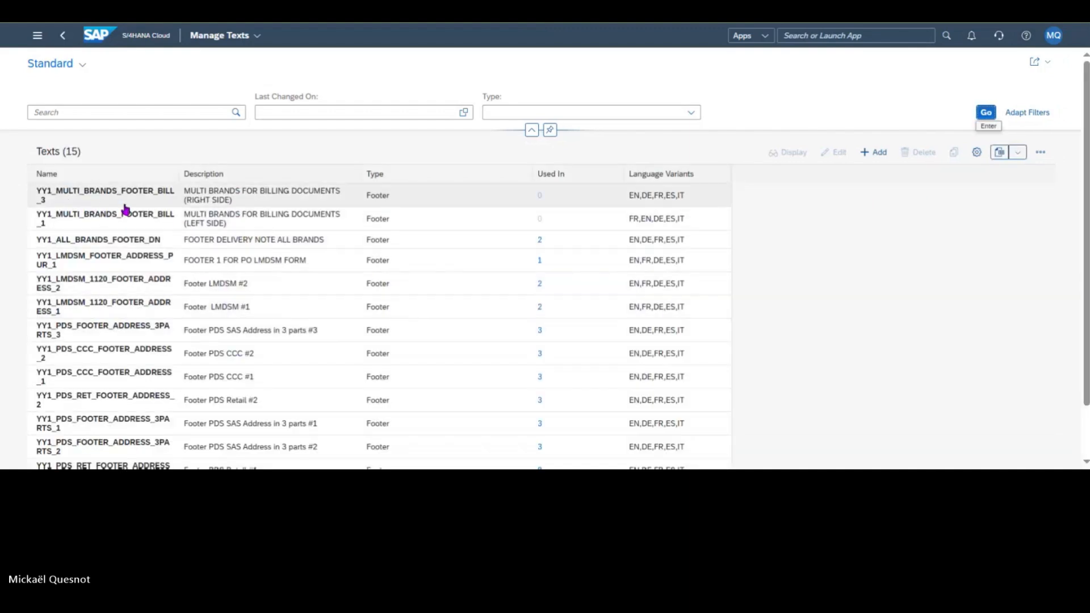
{"action": "left_click", "coordinate": [290, 228]}
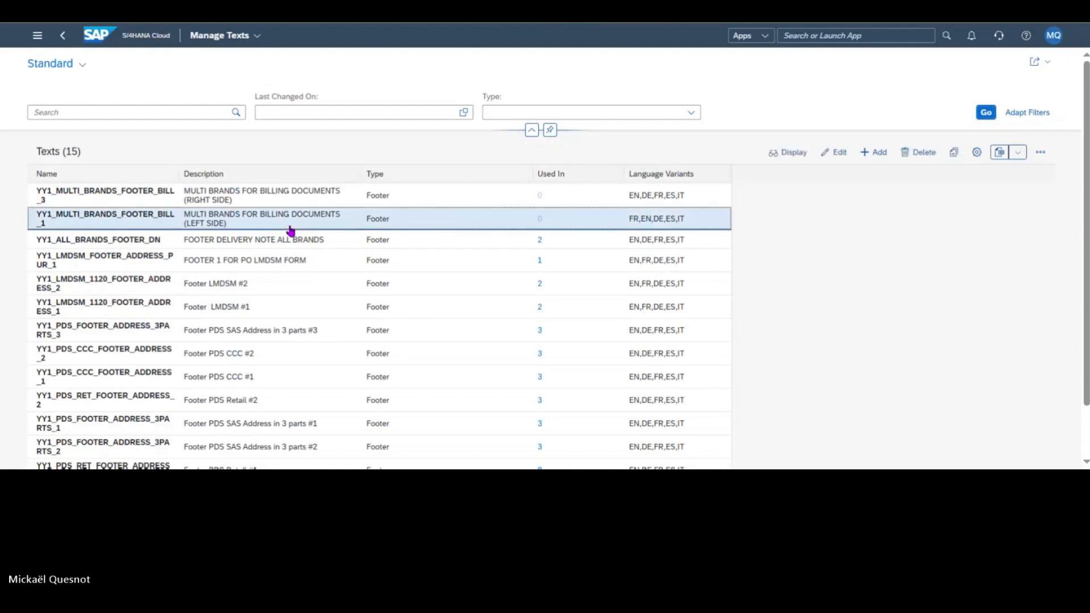
{"action": "left_click", "coordinate": [832, 152]}
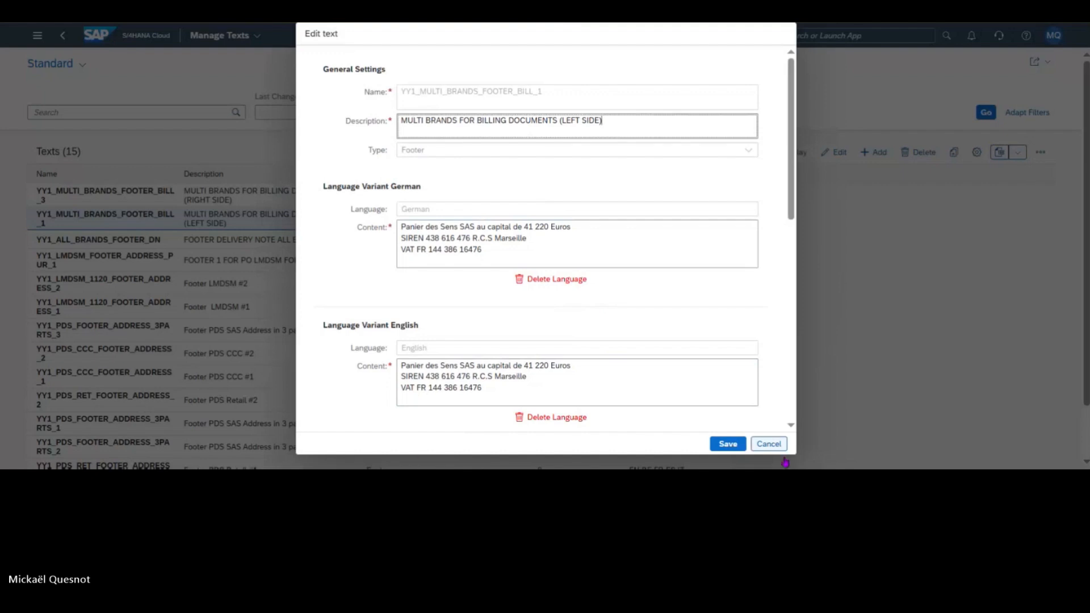
{"action": "left_click", "coordinate": [768, 444]}
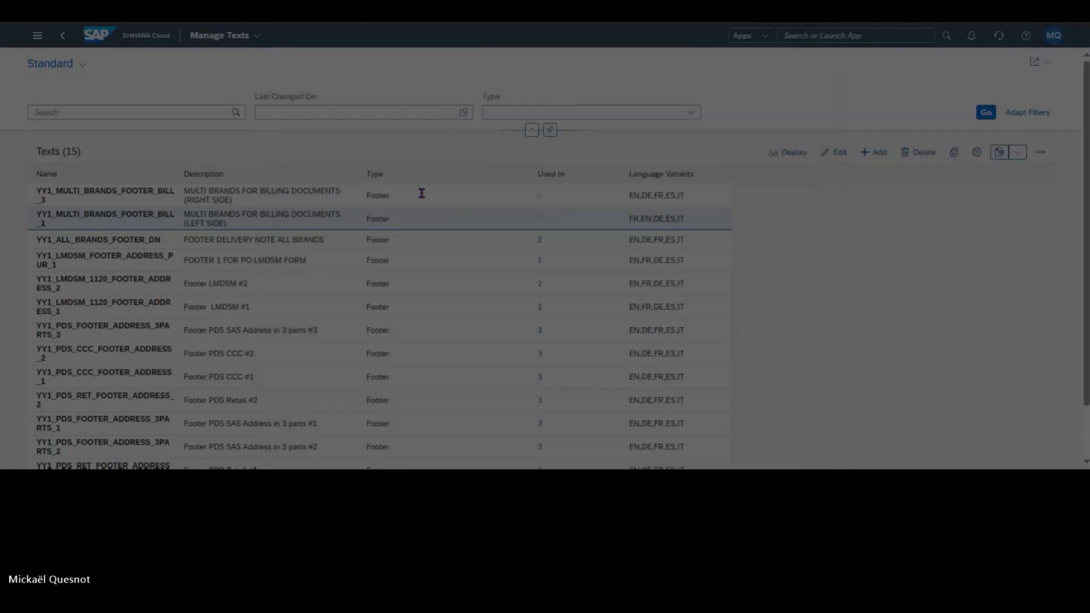
Step: Examine the description and language variants of the YY1_MULTI_BRANDS_FOOTER_BILL_3 footer text without changing it
{"action": "left_click", "coordinate": [422, 193]}
{"action": "left_click", "coordinate": [835, 153]}
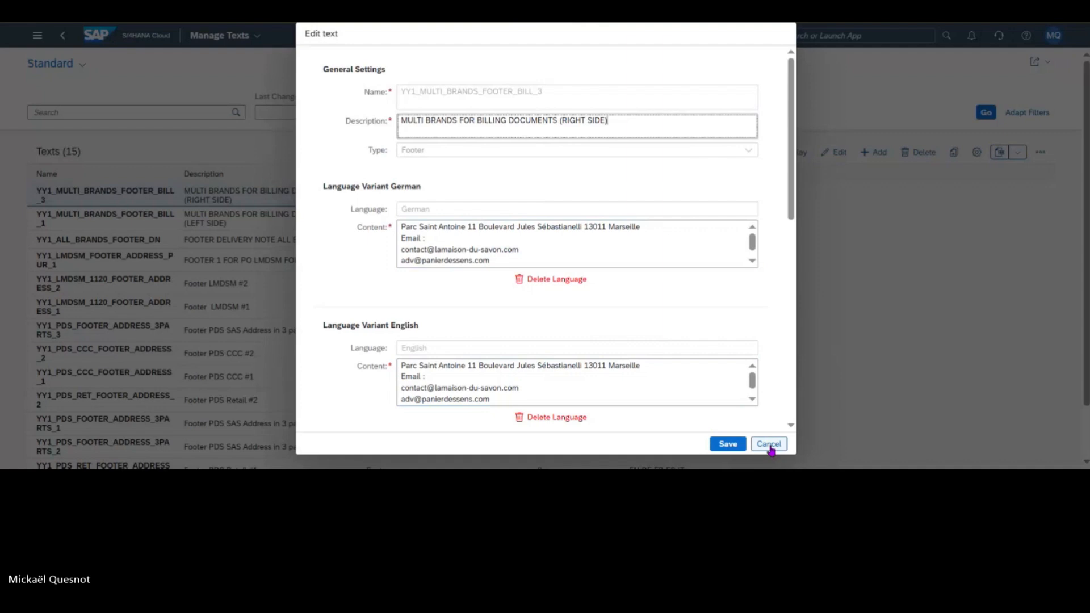
{"action": "left_click_drag", "start_coordinate": [446, 121], "coordinate": [631, 120]}
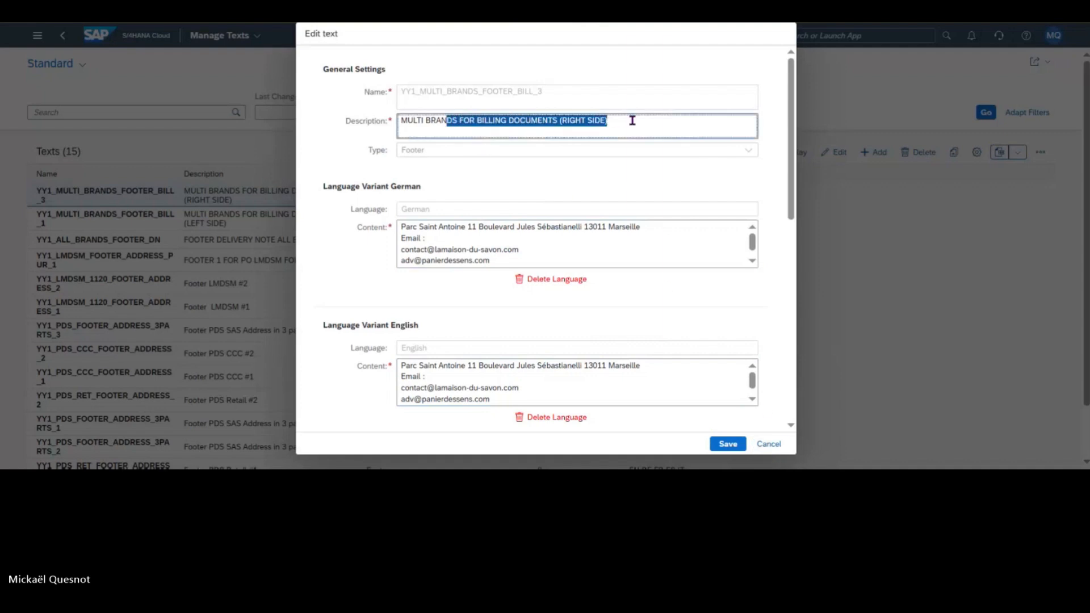
{"action": "left_click", "coordinate": [767, 444]}
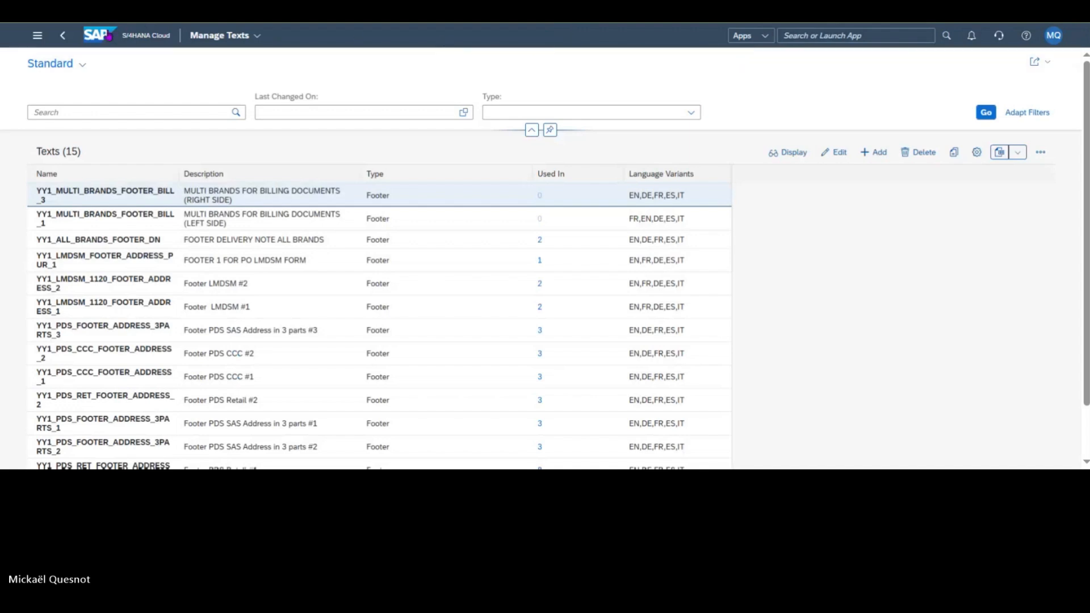
Step: Return to the home page, launch the Manage Your Solution app and follow its link to SAP Central Business Configuration
{"action": "left_click", "coordinate": [106, 32]}
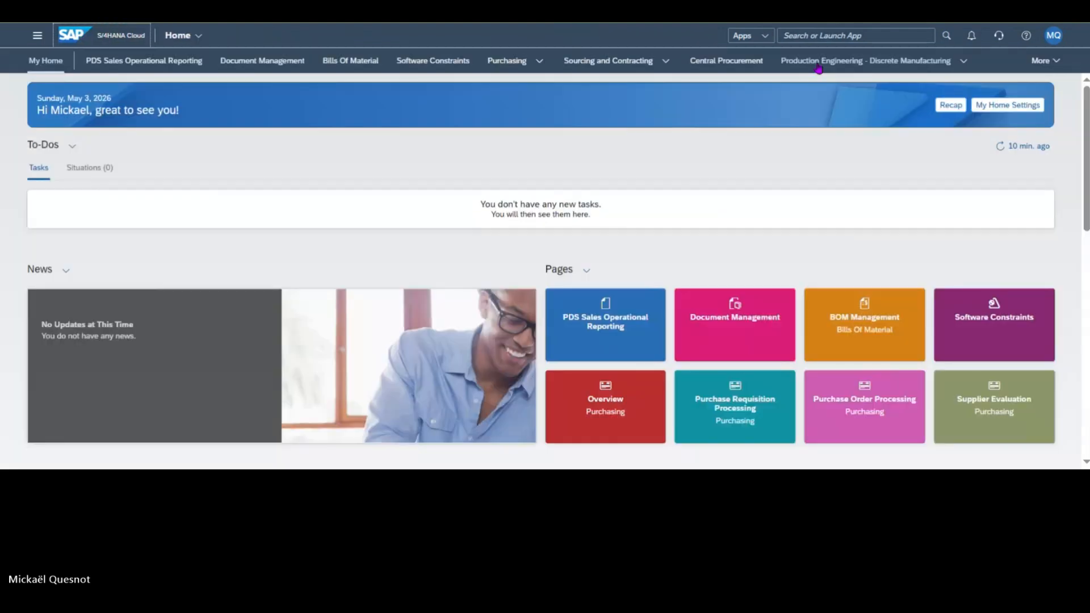
{"action": "type", "text": "manage "}
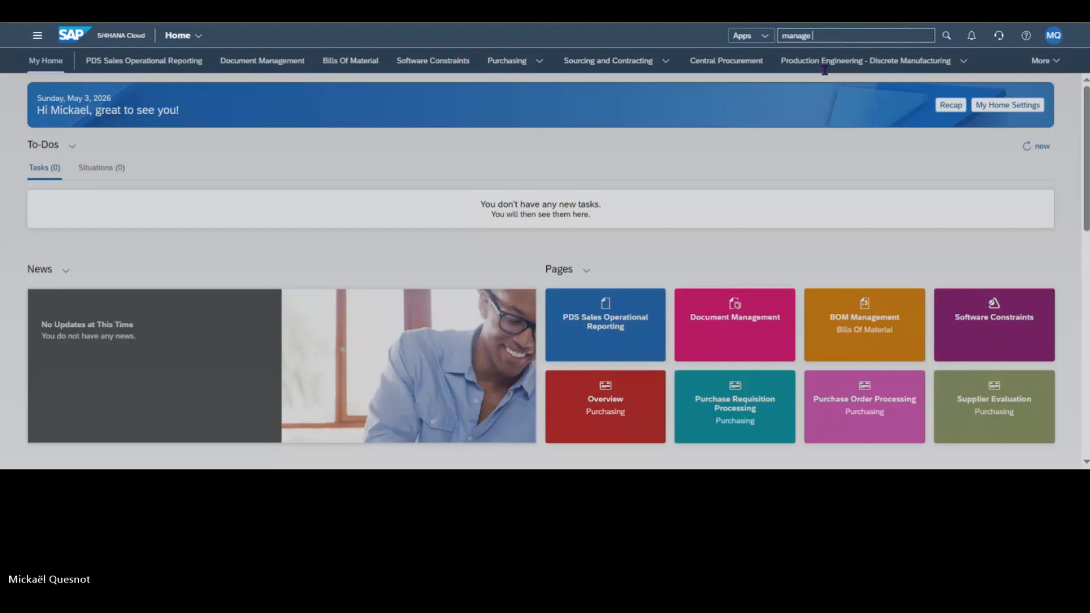
{"action": "type", "text": "your"}
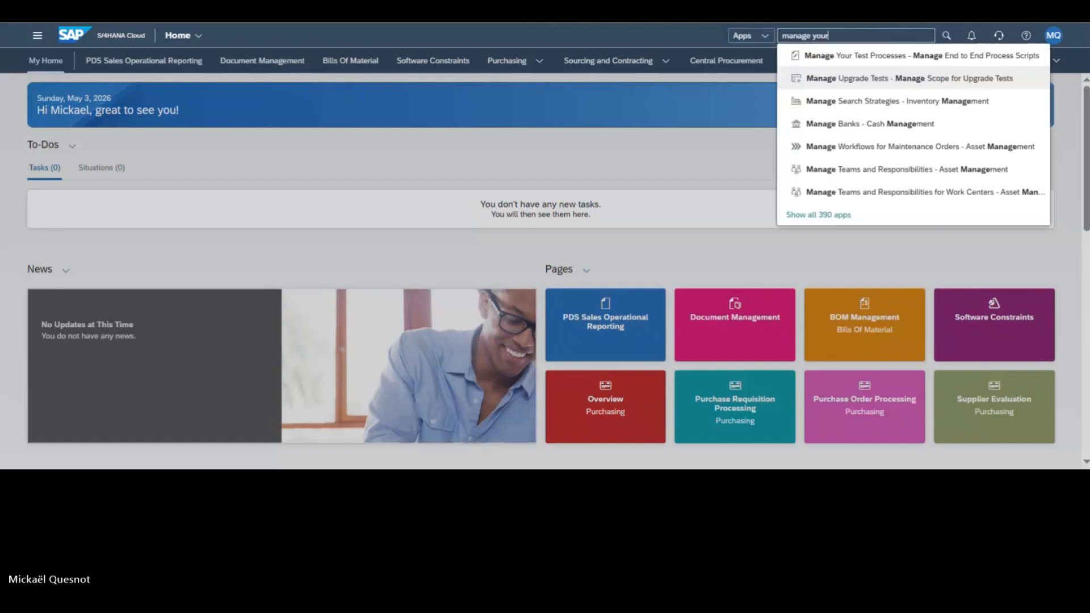
{"action": "type", "text": " solution"}
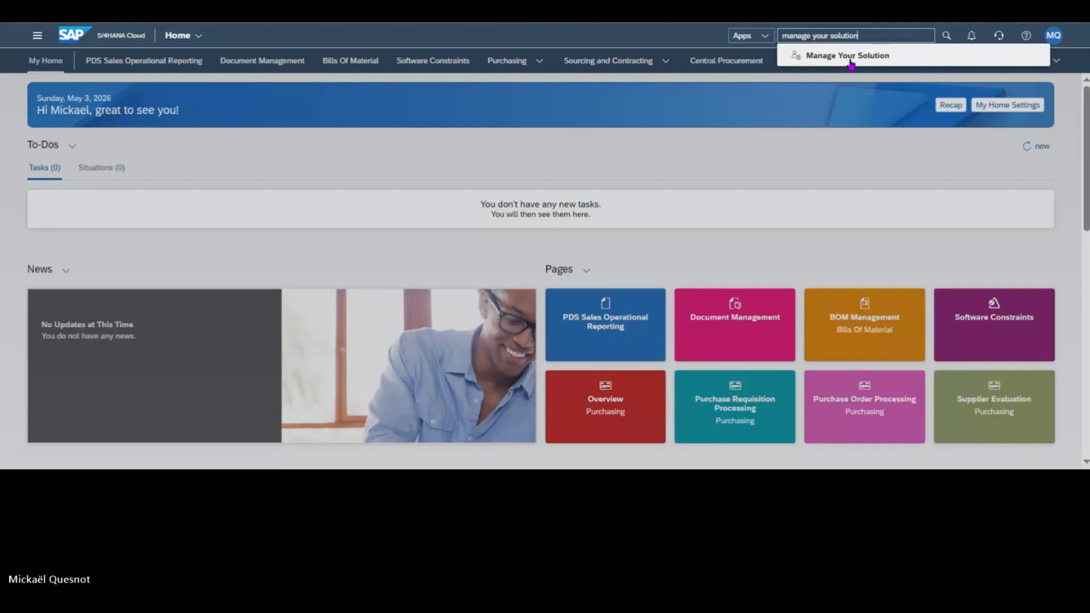
{"action": "left_click", "coordinate": [850, 57]}
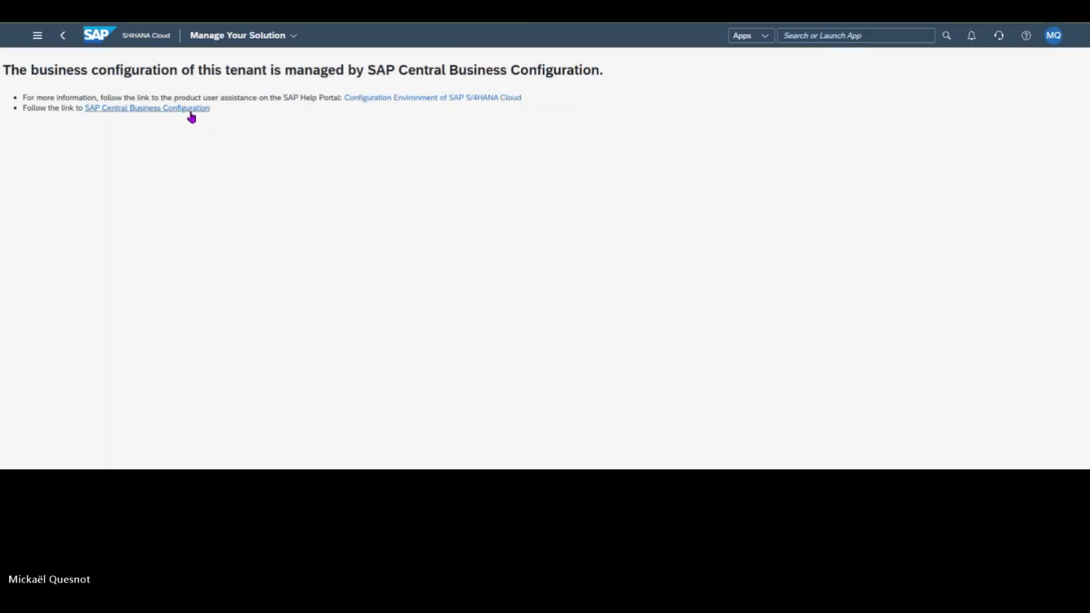
{"action": "left_click", "coordinate": [190, 112]}
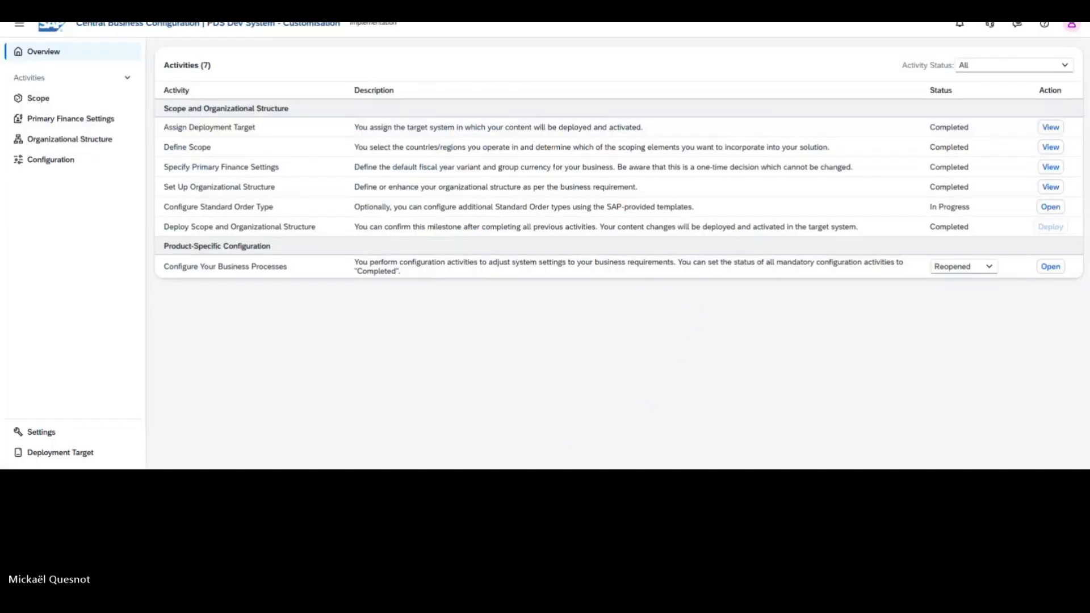
Step: In the business process configuration, open Define Rules for Determination of Master Form Template under General Settings, Extensibility, Output Management
{"action": "left_click", "coordinate": [49, 162]}
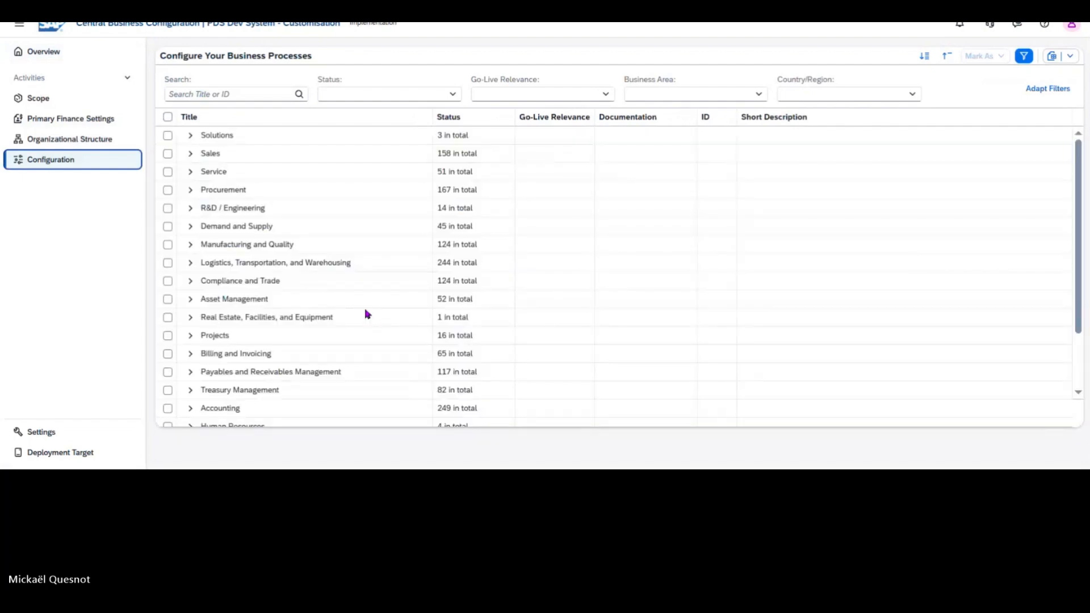
{"action": "scroll", "coordinate": [366, 314], "scroll_direction": "down", "scroll_amount": 2}
{"action": "left_click", "coordinate": [191, 418]}
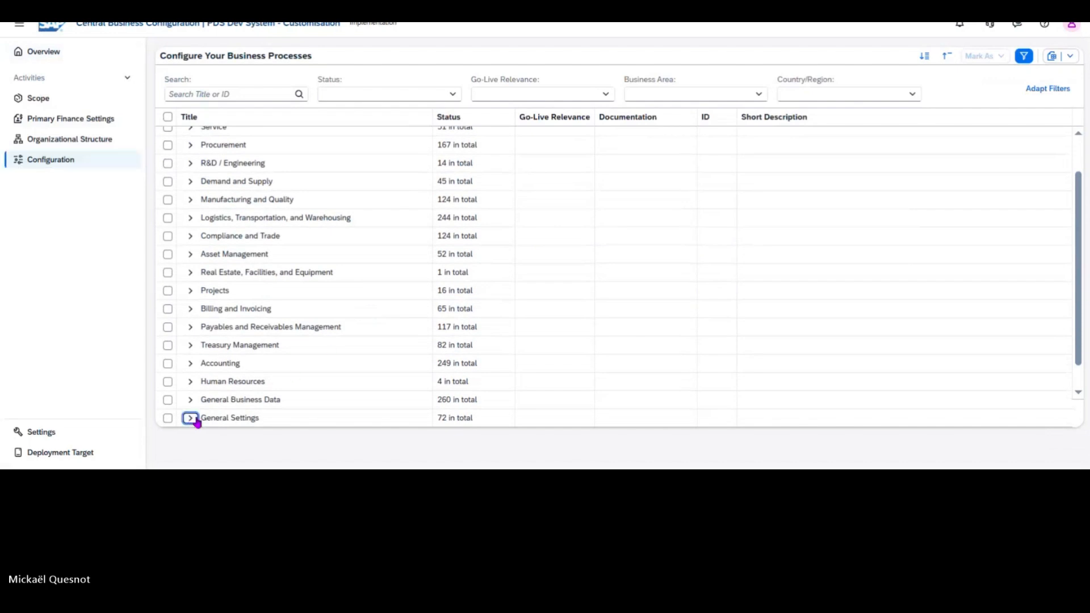
{"action": "scroll", "coordinate": [293, 330], "scroll_direction": "down", "scroll_amount": 3}
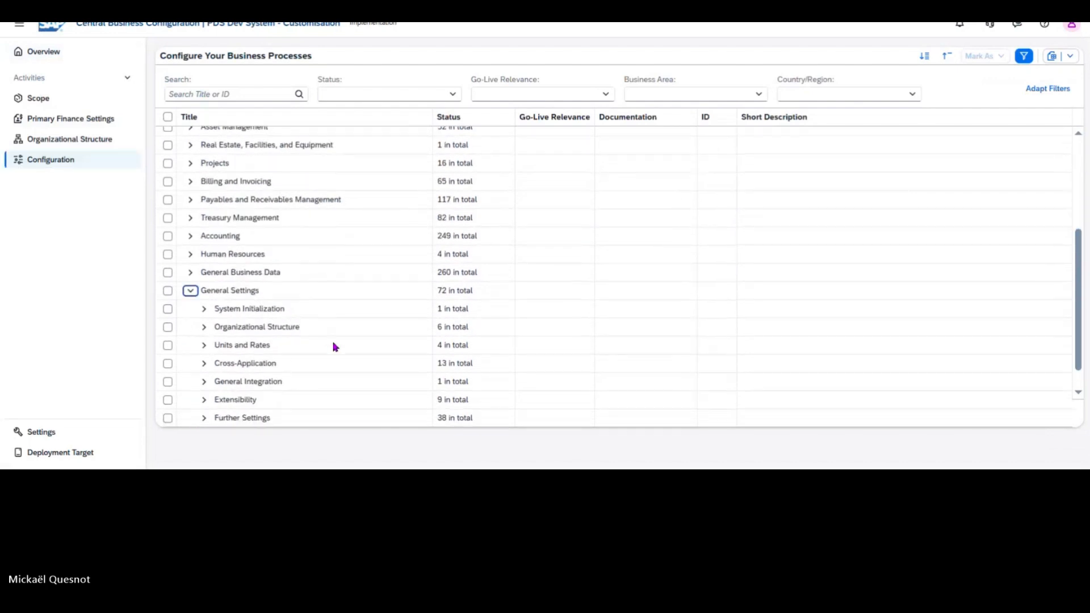
{"action": "left_click", "coordinate": [204, 399]}
{"action": "scroll", "coordinate": [395, 354], "scroll_direction": "down", "scroll_amount": 1}
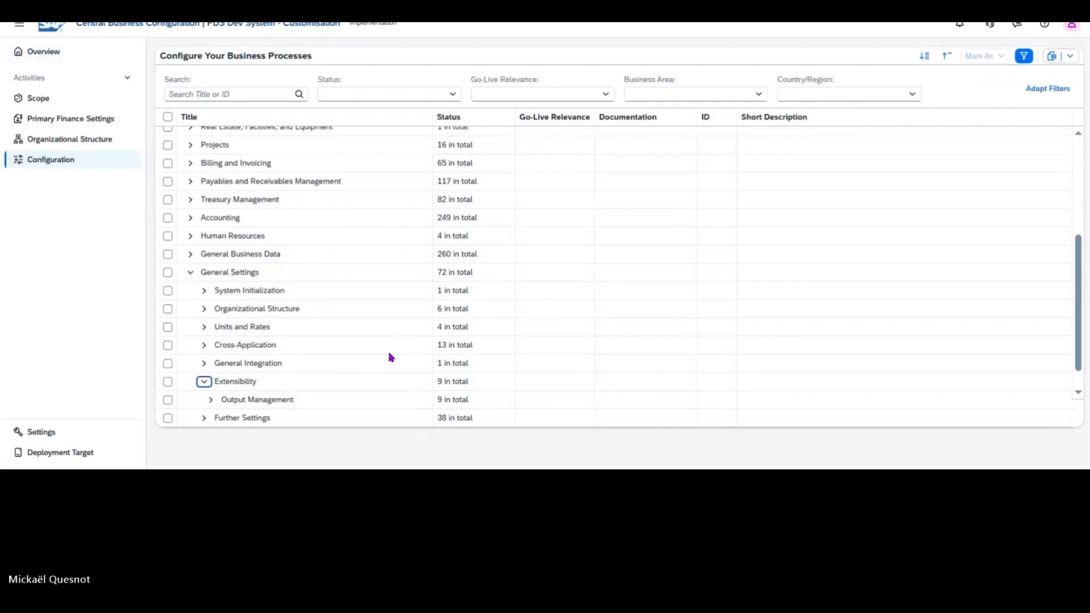
{"action": "left_click", "coordinate": [210, 400]}
{"action": "scroll", "coordinate": [386, 355], "scroll_direction": "down", "scroll_amount": 5}
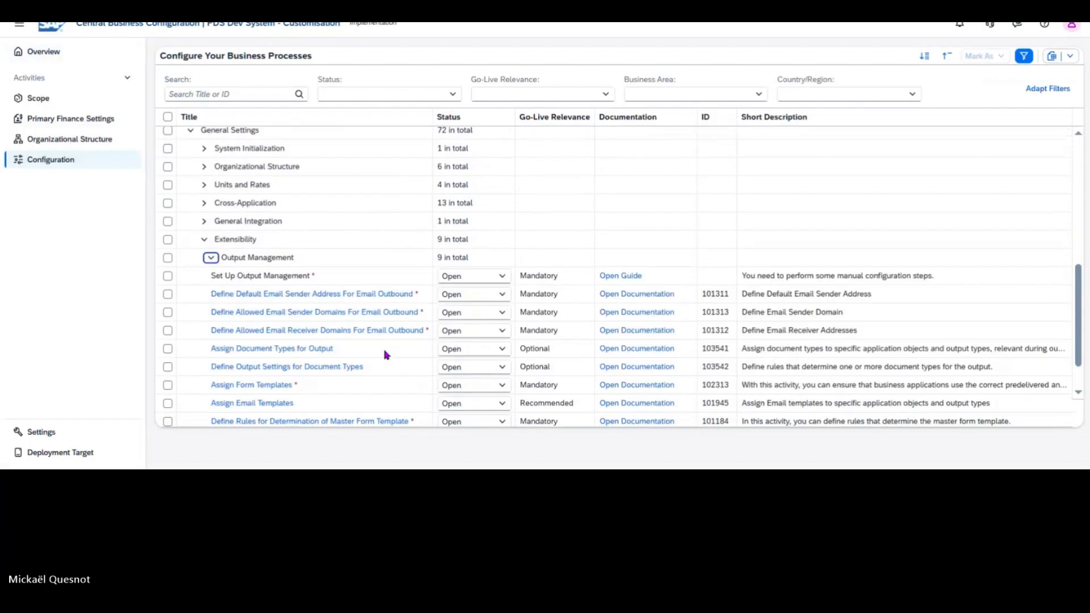
{"action": "scroll", "coordinate": [384, 355], "scroll_direction": "down", "scroll_amount": 1}
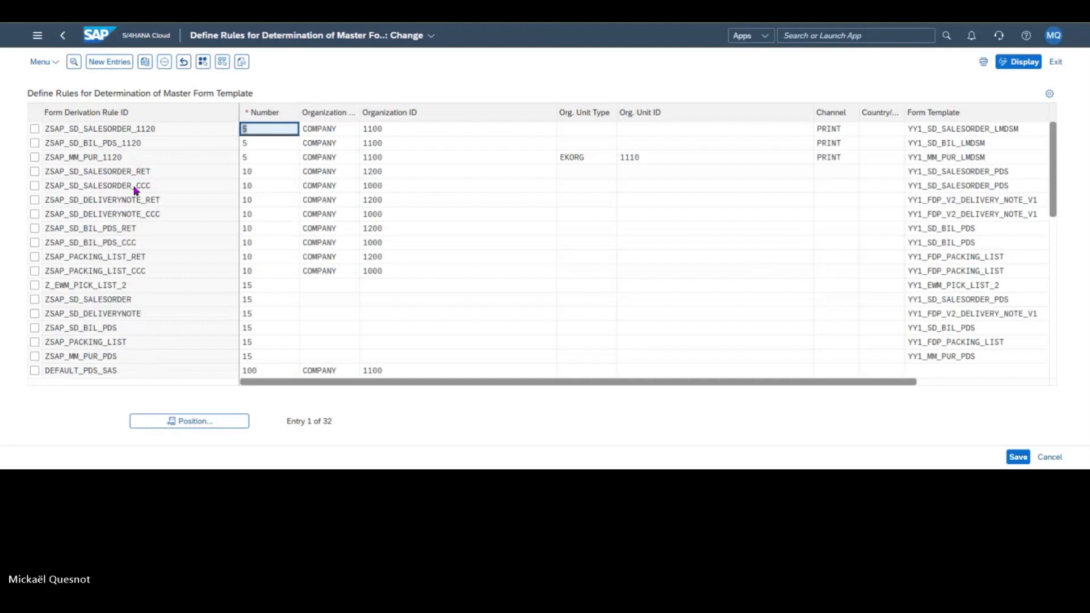
Step: Delete the form derivation rule ZSAP_SD_BIL_PDS_1120 from the master form template rules
{"action": "left_click", "coordinate": [35, 143]}
{"action": "left_click", "coordinate": [249, 202]}
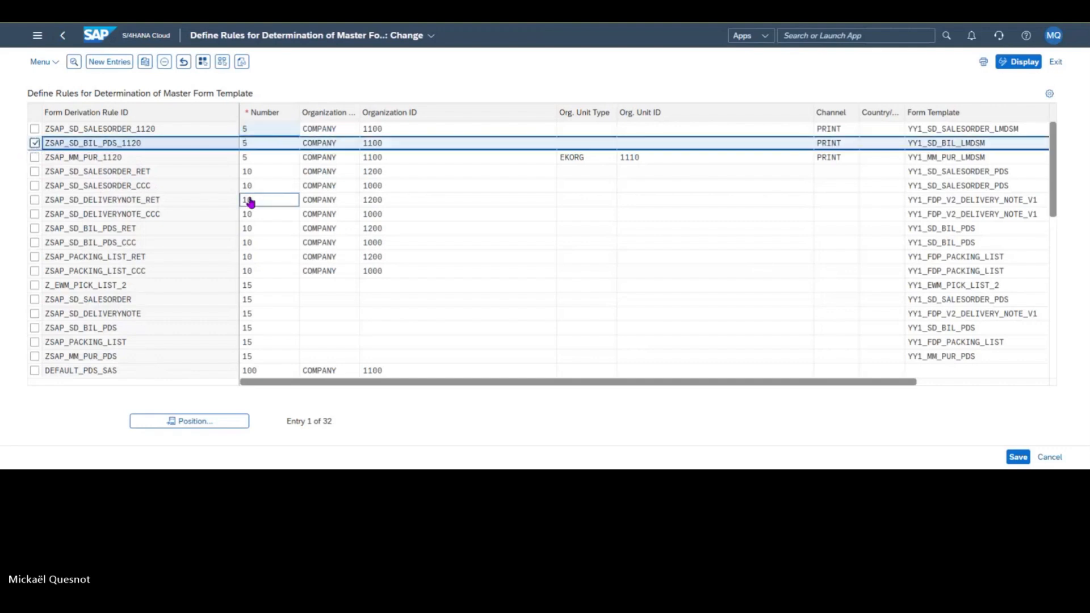
{"action": "left_click", "coordinate": [165, 62]}
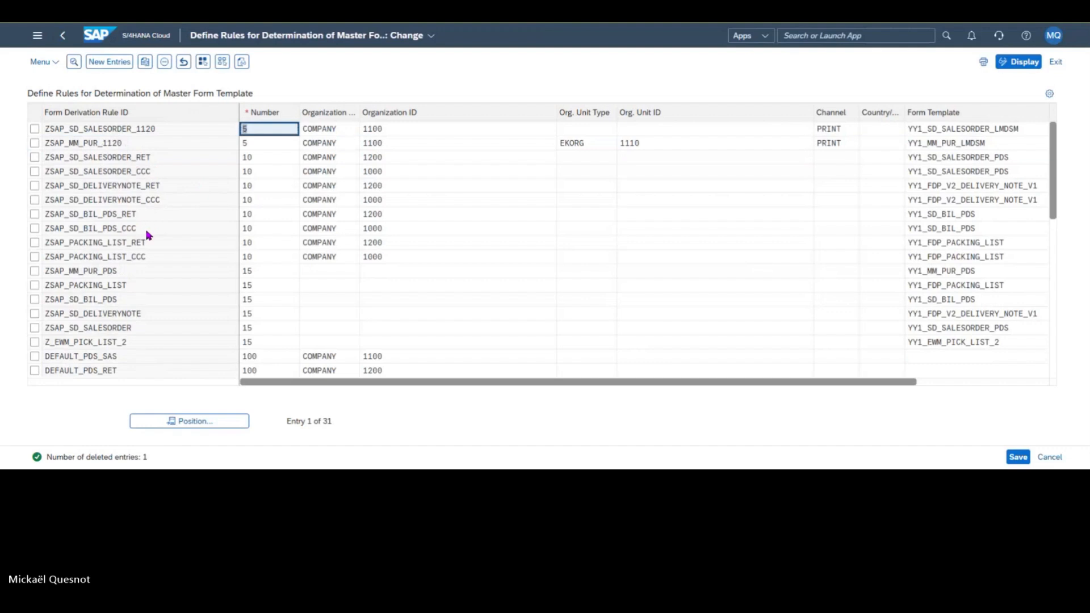
Step: Select only the rule ZSAP_SD_BIL_PDS_CCC and open its details at the content for the master form template
{"action": "left_click", "coordinate": [36, 214]}
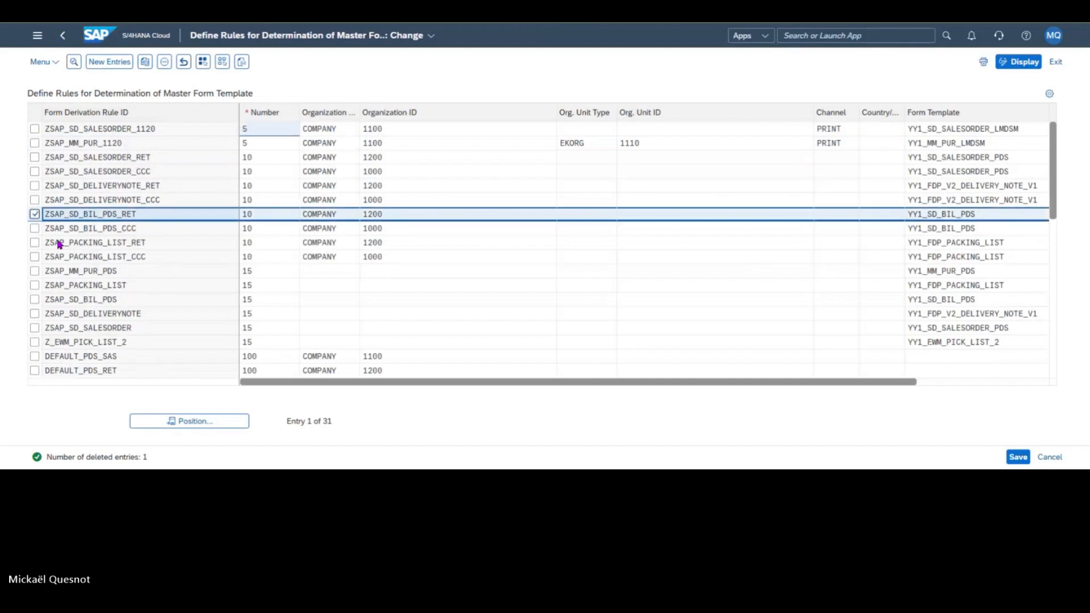
{"action": "left_click", "coordinate": [35, 214]}
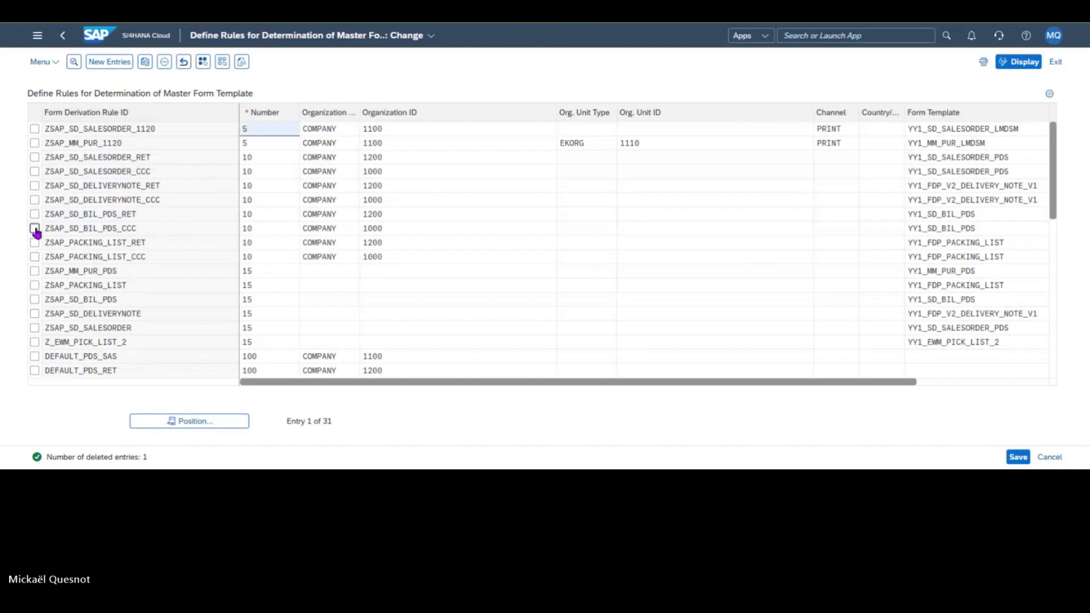
{"action": "left_click", "coordinate": [35, 228]}
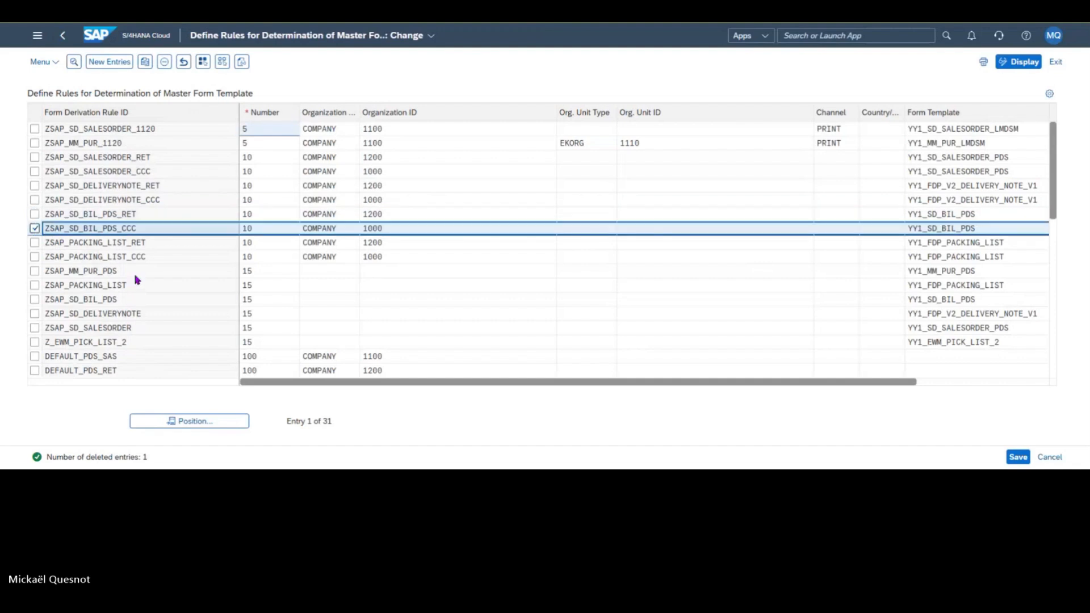
{"action": "left_click", "coordinate": [74, 63]}
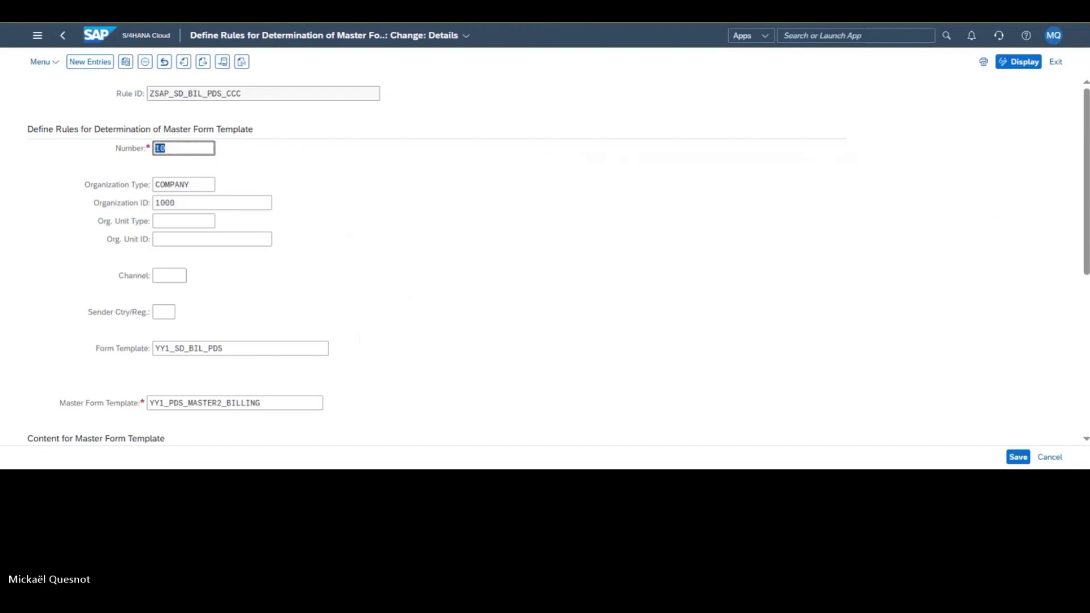
{"action": "scroll", "coordinate": [334, 302], "scroll_direction": "down", "scroll_amount": 4}
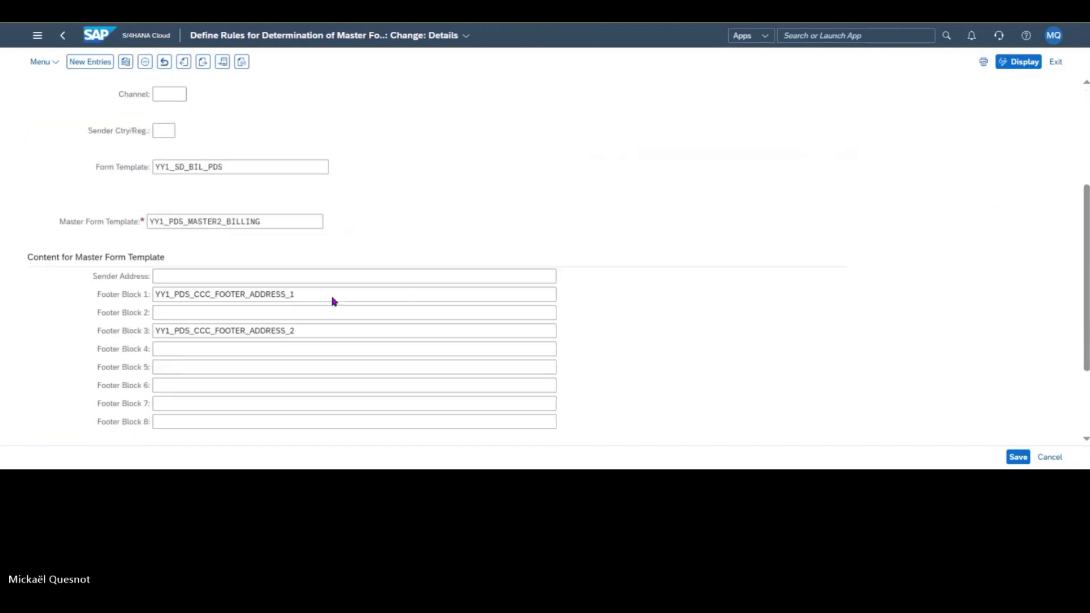
Step: Set Footer Block 1 to YY1_MULTI_BRANDS_FOOTER_BILL_1 and Footer Block 3 to YY1_MULTI_BRANDS_FOOTER_BILL_3
{"action": "left_click", "coordinate": [340, 266]}
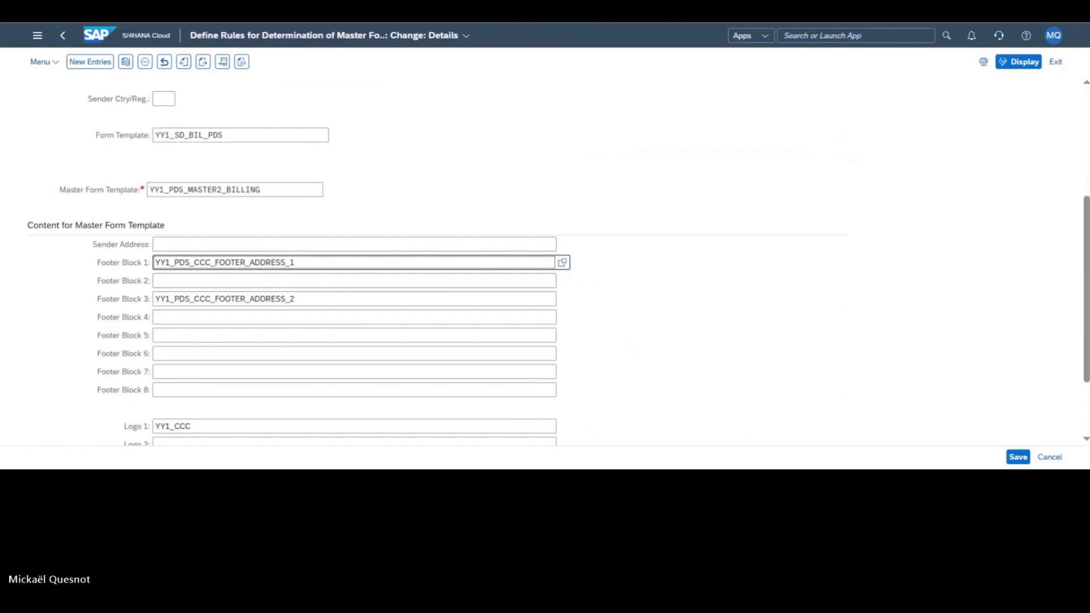
{"action": "left_click", "coordinate": [559, 265]}
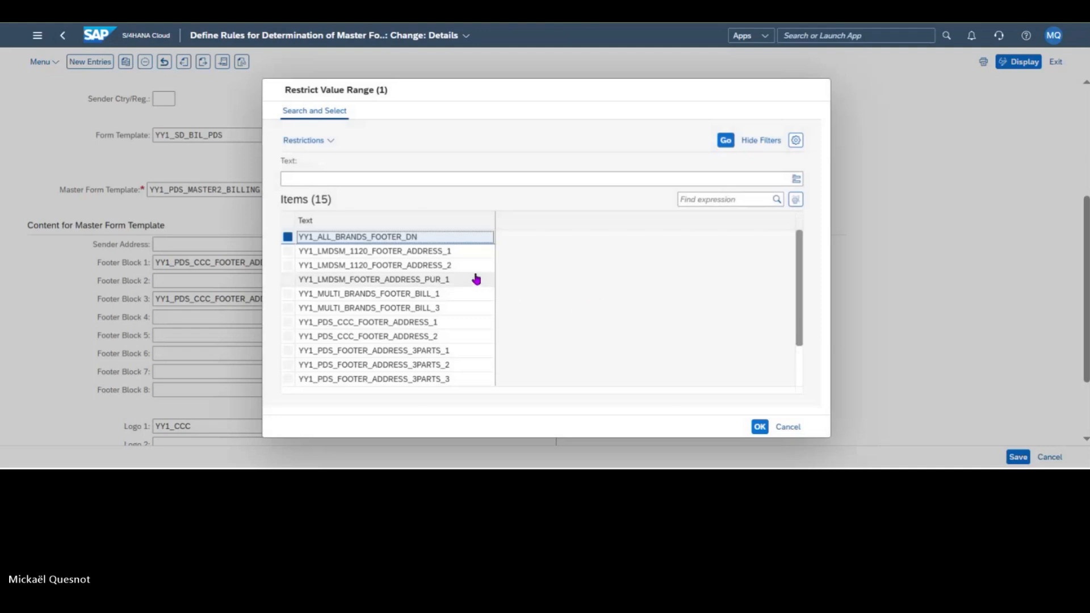
{"action": "left_click", "coordinate": [441, 293]}
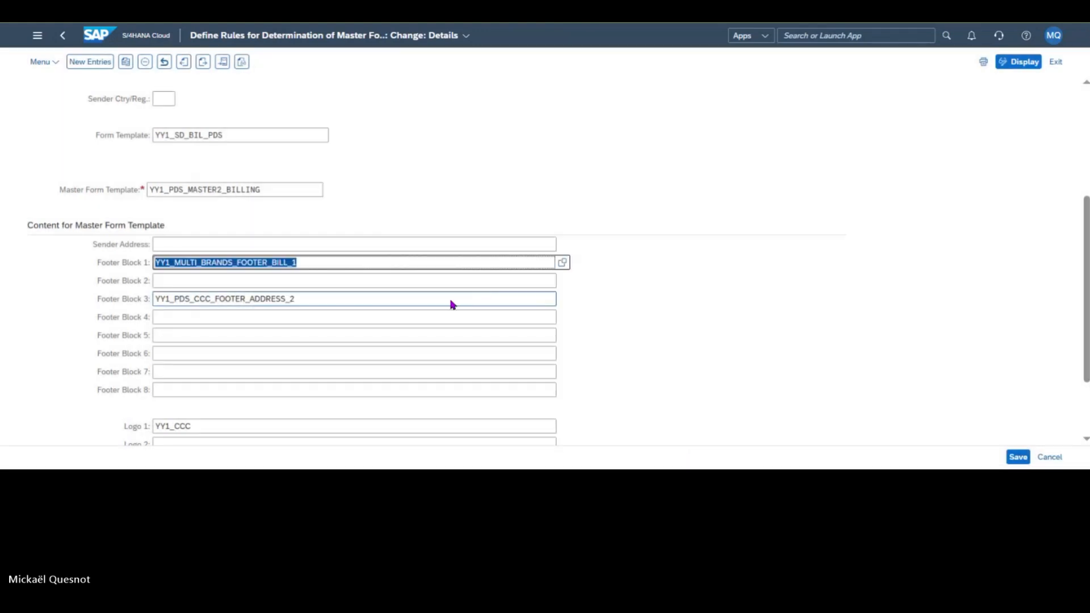
{"action": "left_click", "coordinate": [513, 303]}
{"action": "left_click", "coordinate": [562, 299]}
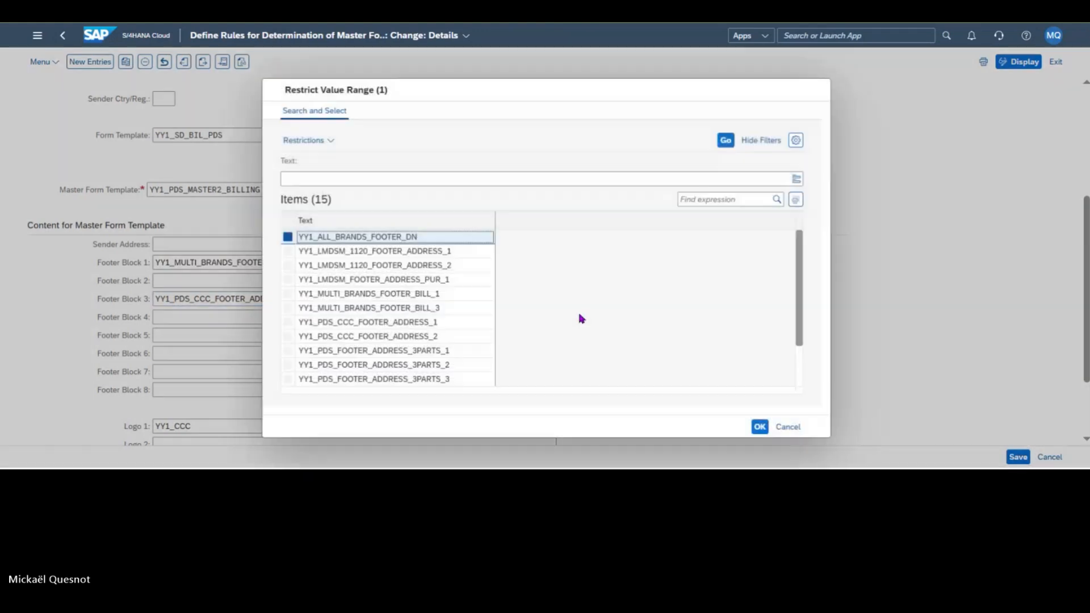
{"action": "left_click", "coordinate": [462, 308]}
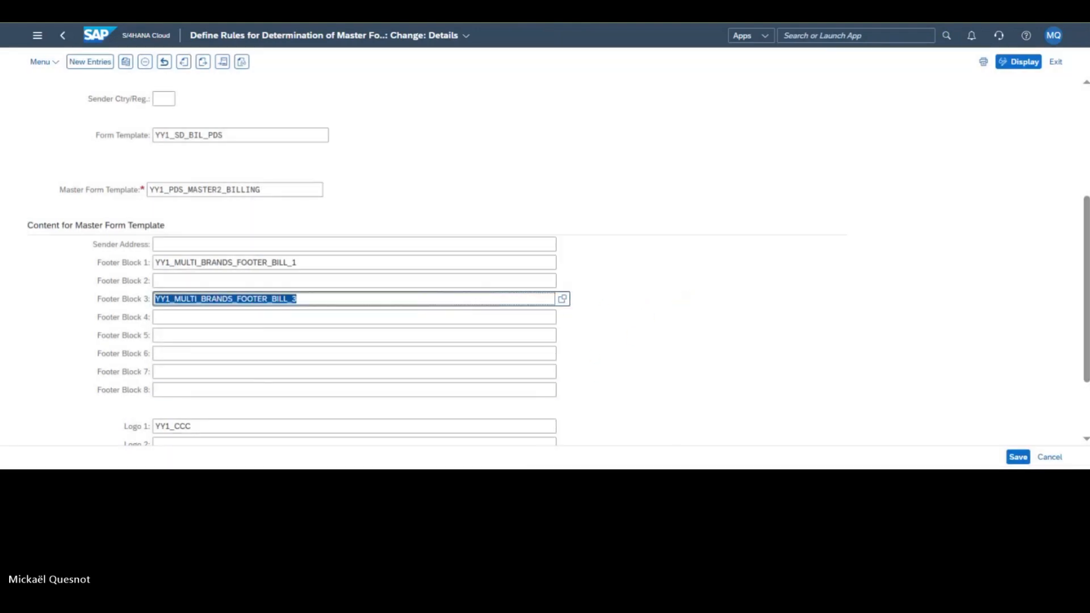
Step: Set Logo 1 to YY1_ALL_BRANDS and save the rule in the customizing request Facture multimarque
{"action": "left_click", "coordinate": [504, 429]}
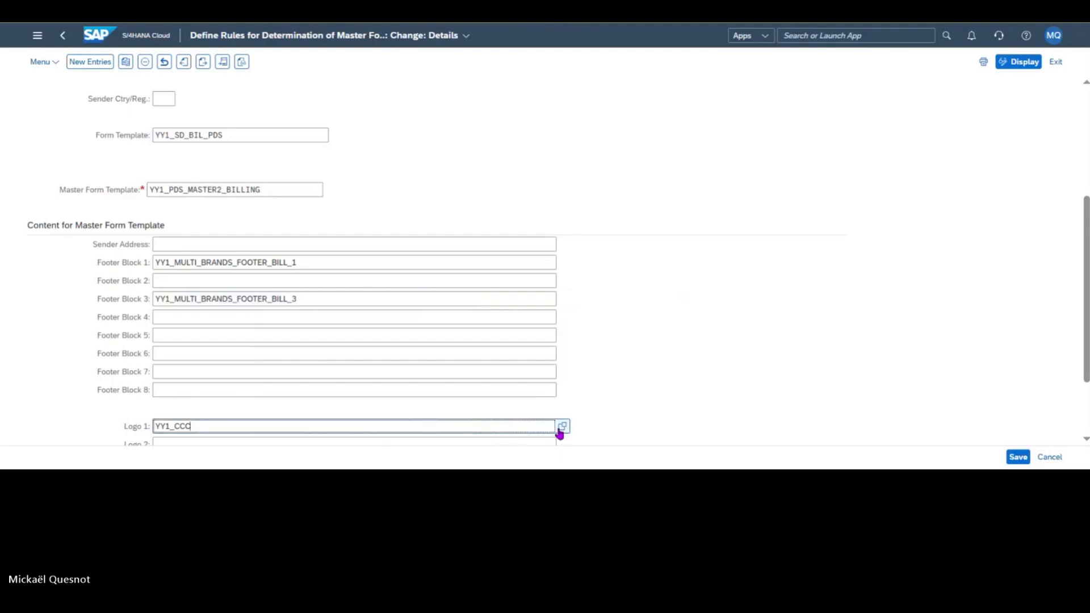
{"action": "left_click", "coordinate": [561, 429]}
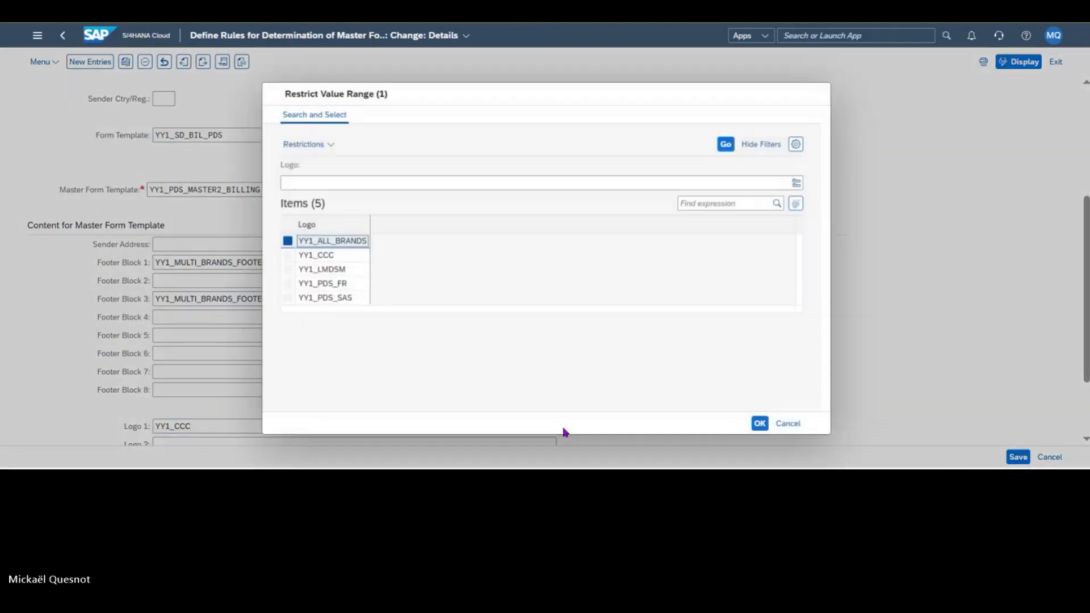
{"action": "left_click", "coordinate": [352, 245]}
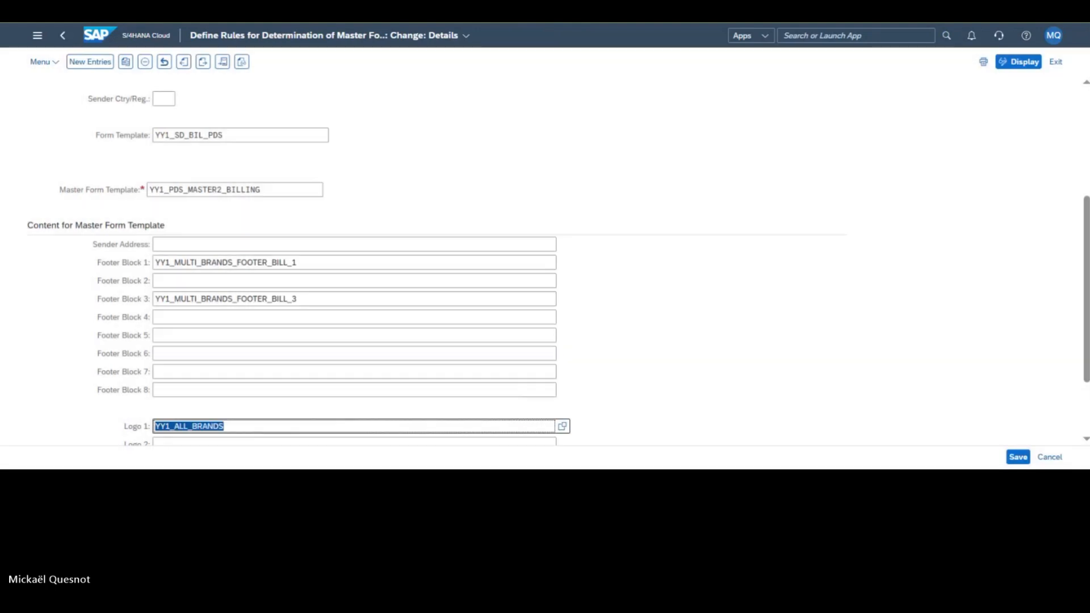
{"action": "left_click", "coordinate": [1018, 457]}
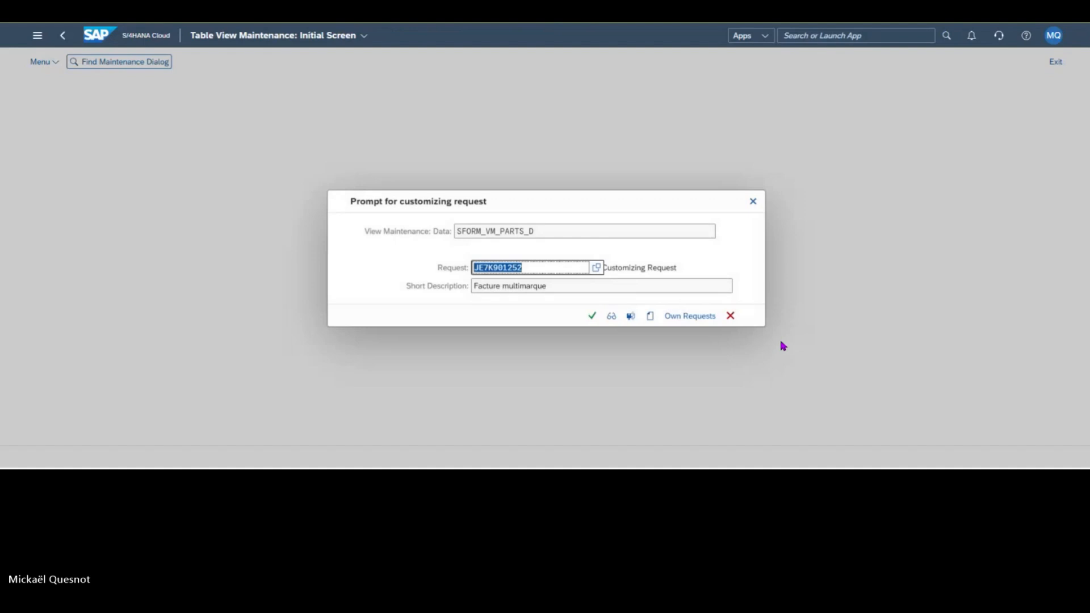
{"action": "left_click", "coordinate": [592, 315]}
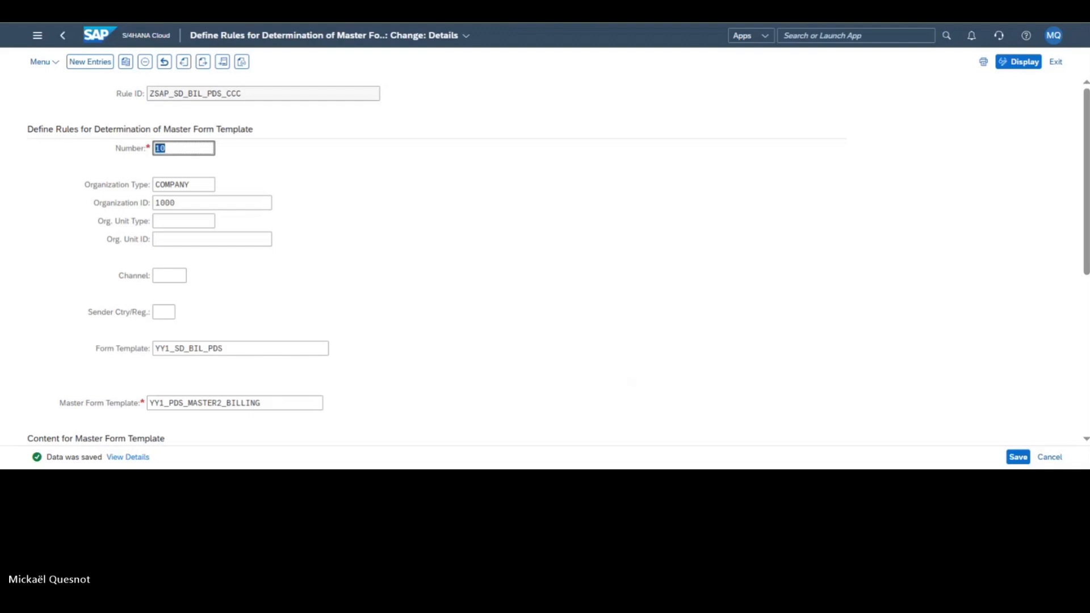
Step: Return to the home page, open the Manage Logos app and list all logos
{"action": "left_click", "coordinate": [105, 44]}
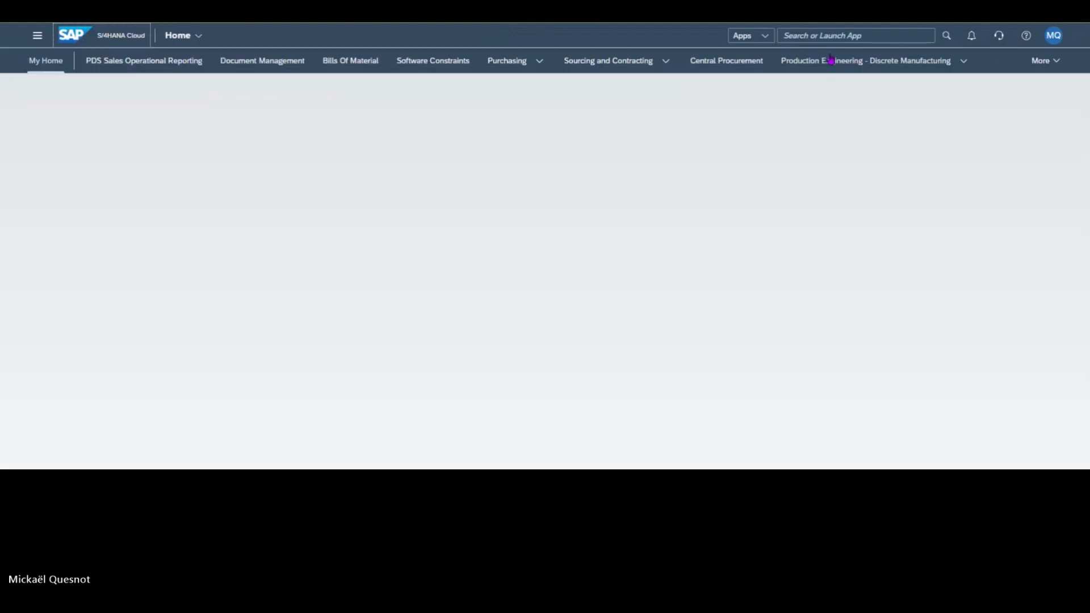
{"action": "left_click", "coordinate": [821, 36]}
{"action": "type", "text": "manage logo"}
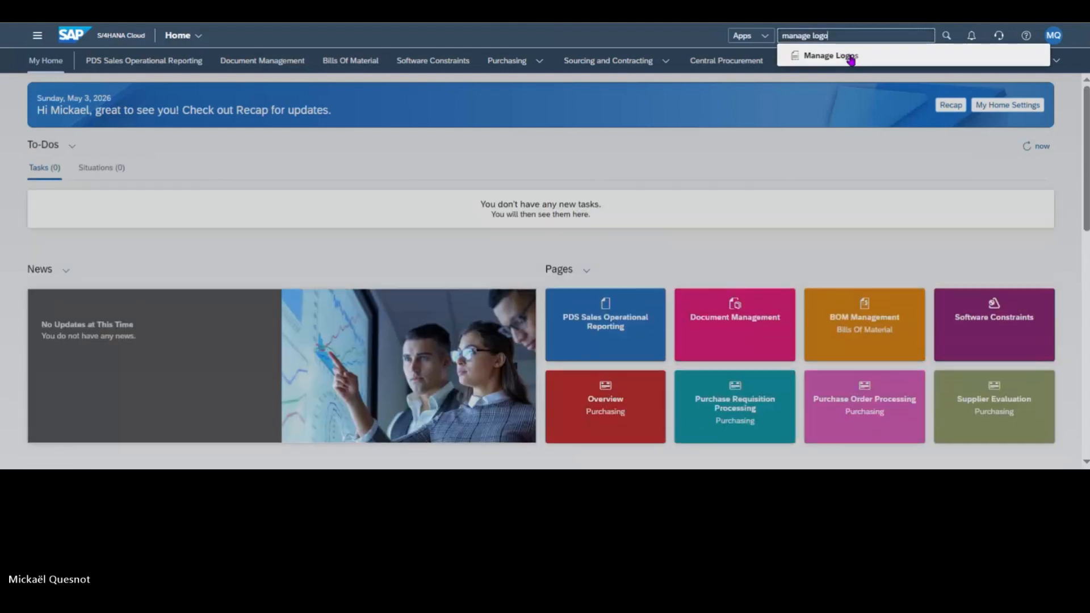
{"action": "left_click", "coordinate": [851, 58]}
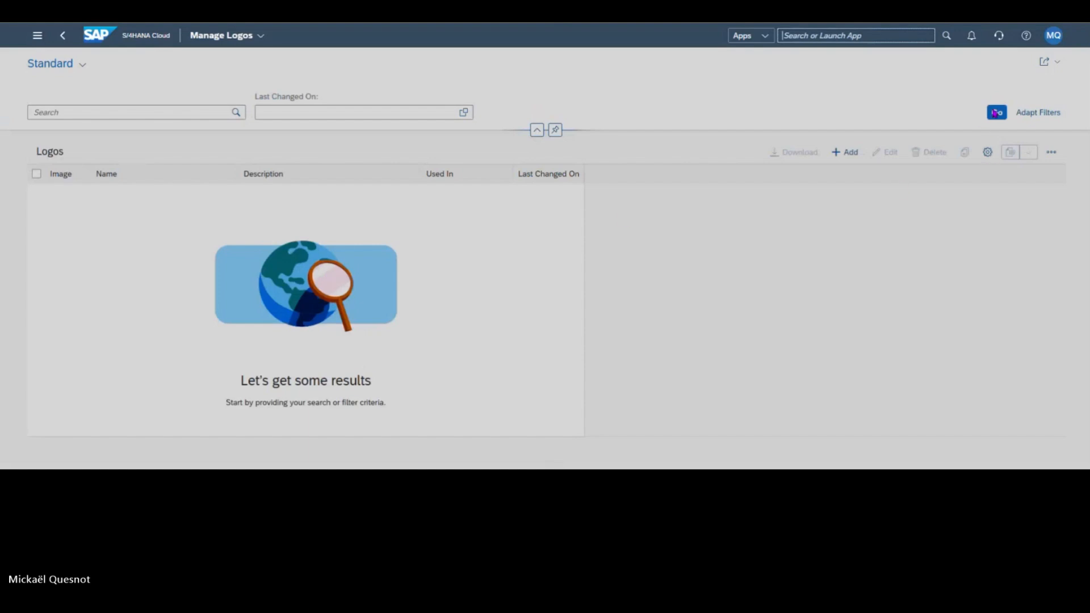
{"action": "left_click", "coordinate": [997, 114]}
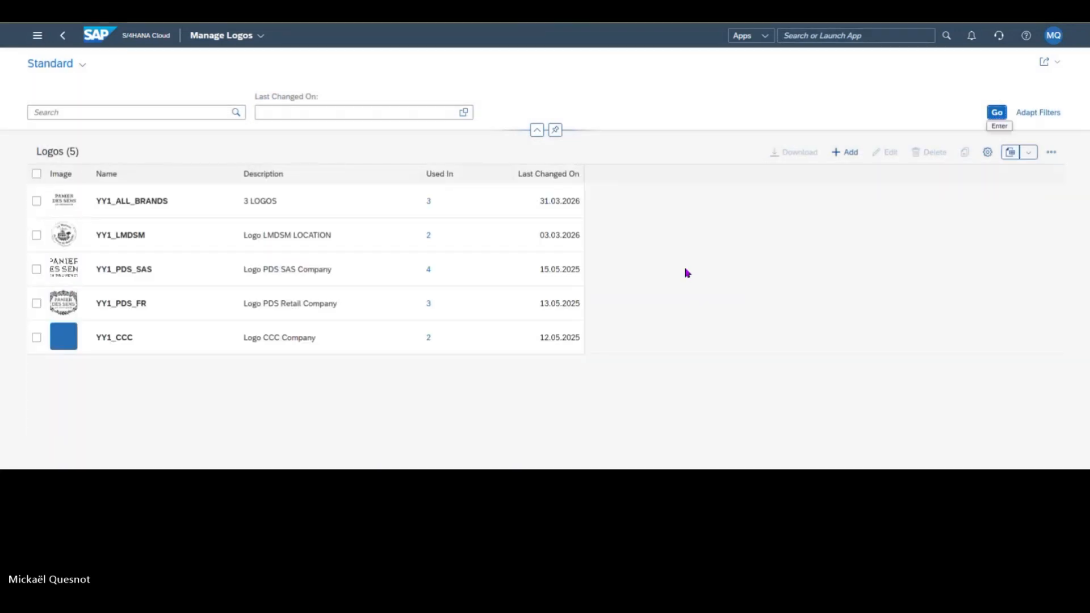
Step: Open the edit view of logo YY1_ALL_BRANDS to examine its image and description, and close it without saving
{"action": "left_click", "coordinate": [37, 201]}
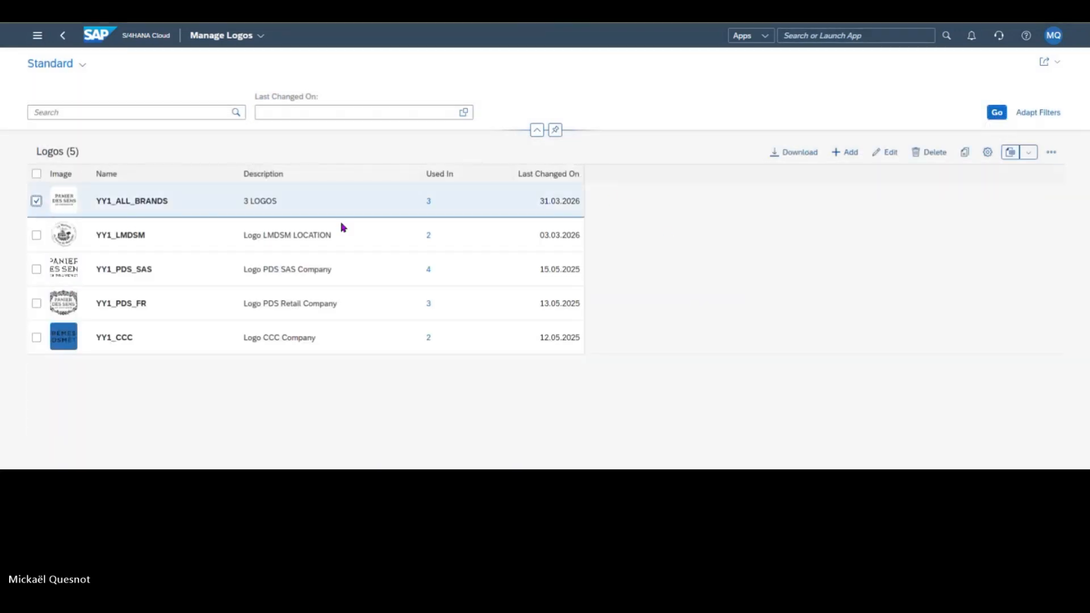
{"action": "left_click", "coordinate": [873, 162]}
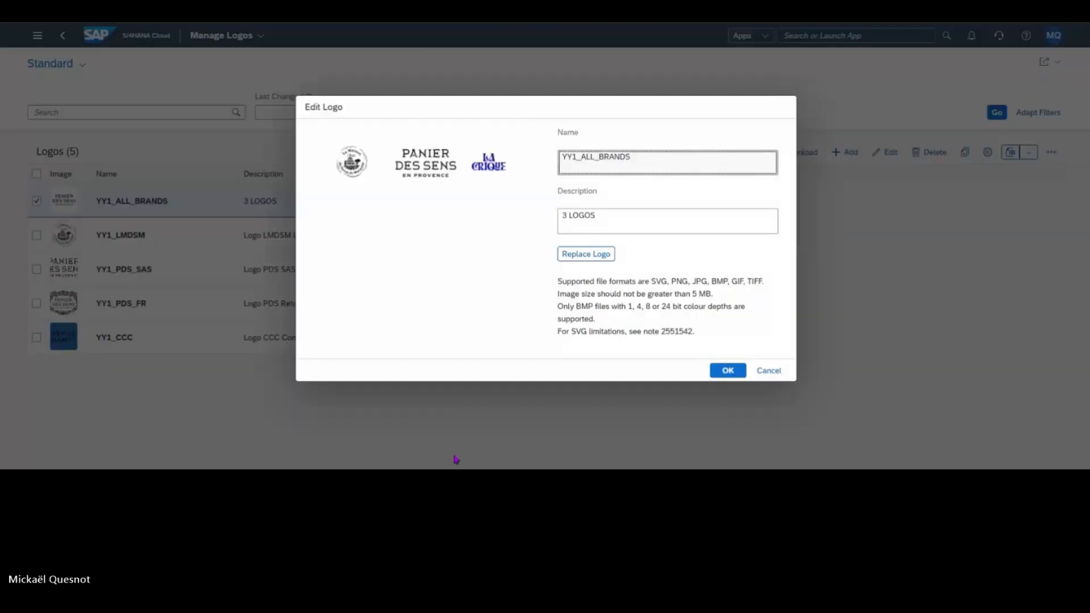
{"action": "left_click", "coordinate": [655, 214]}
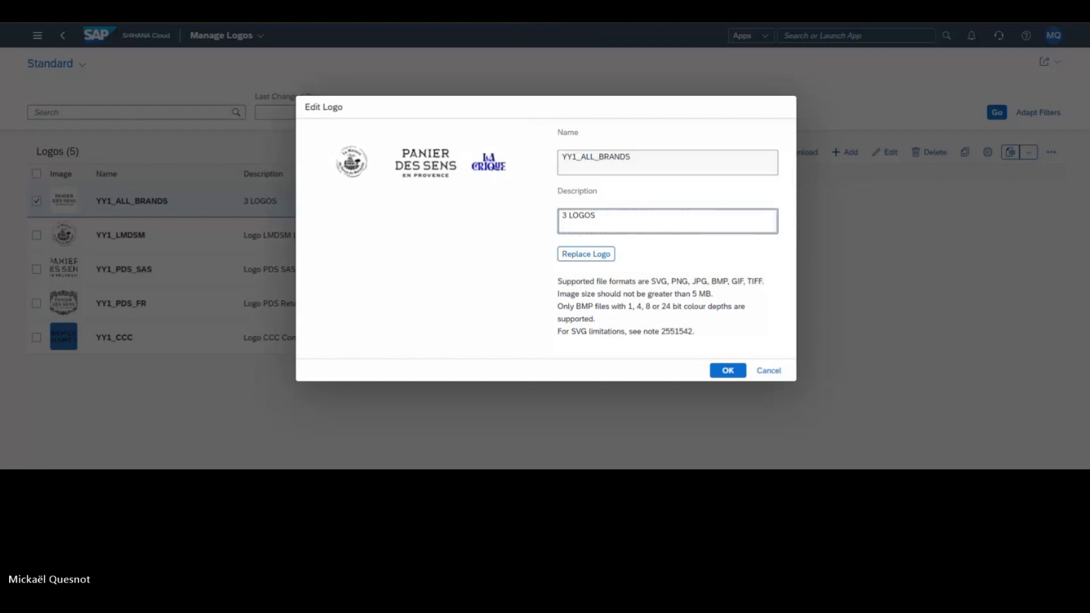
{"action": "left_click", "coordinate": [784, 369]}
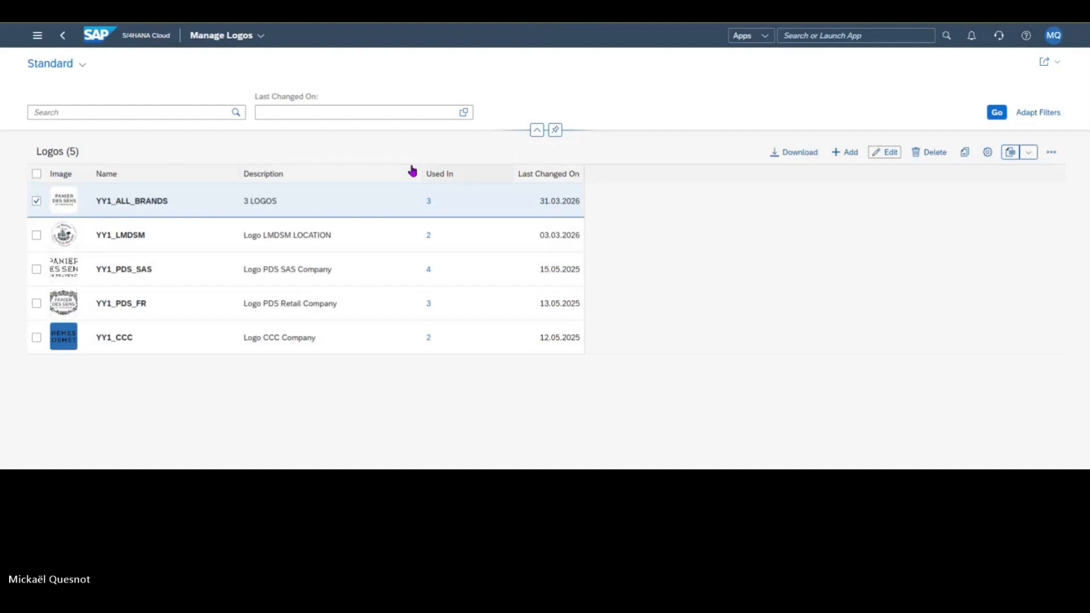
Step: Return to the home page, search for "Output para" and open the Output Parameter Determination app
{"action": "left_click", "coordinate": [125, 41]}
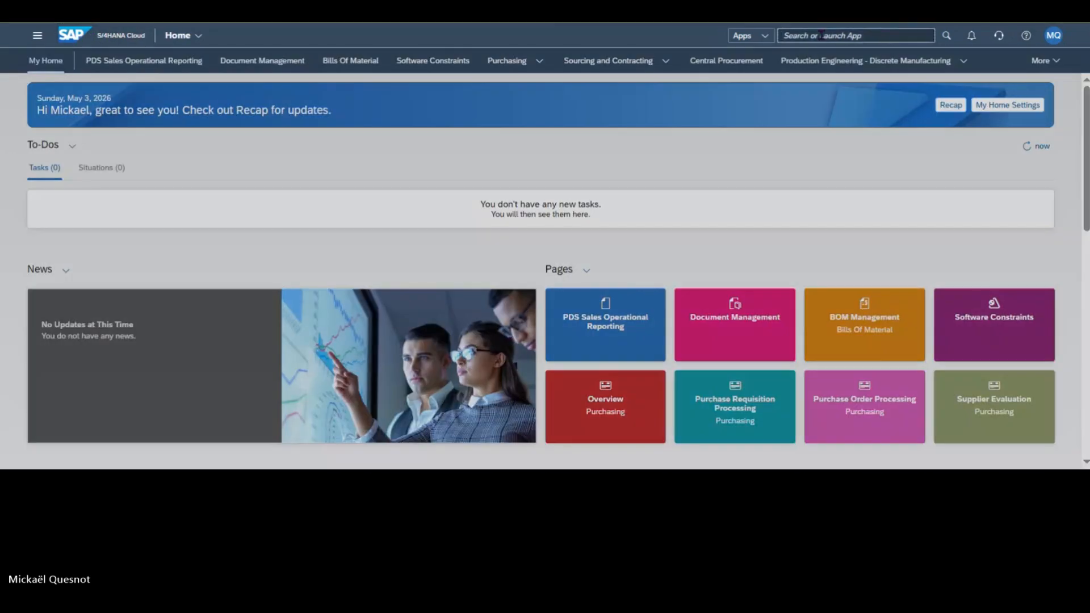
{"action": "left_click", "coordinate": [820, 34]}
{"action": "type", "text": "Outpt"}
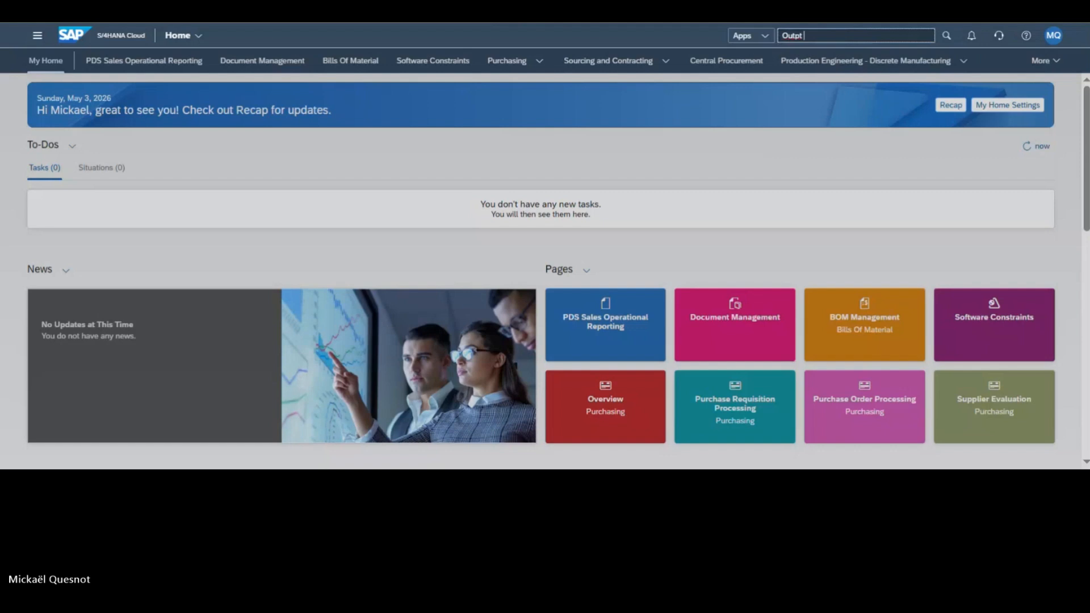
{"action": "key", "text": "BackSpace"}
{"action": "type", "text": "ut para"}
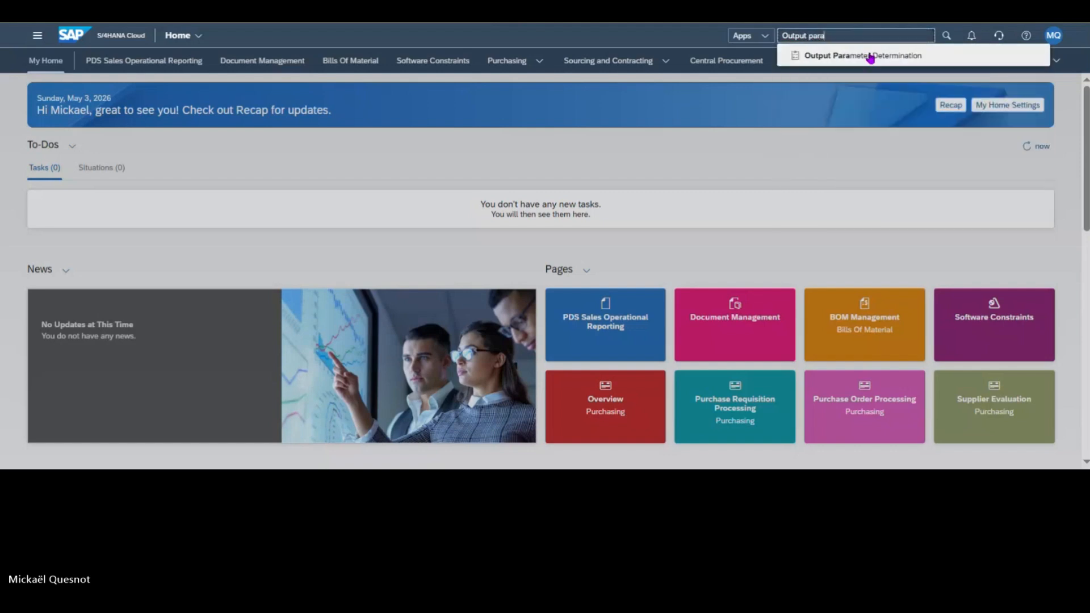
{"action": "left_click", "coordinate": [870, 56]}
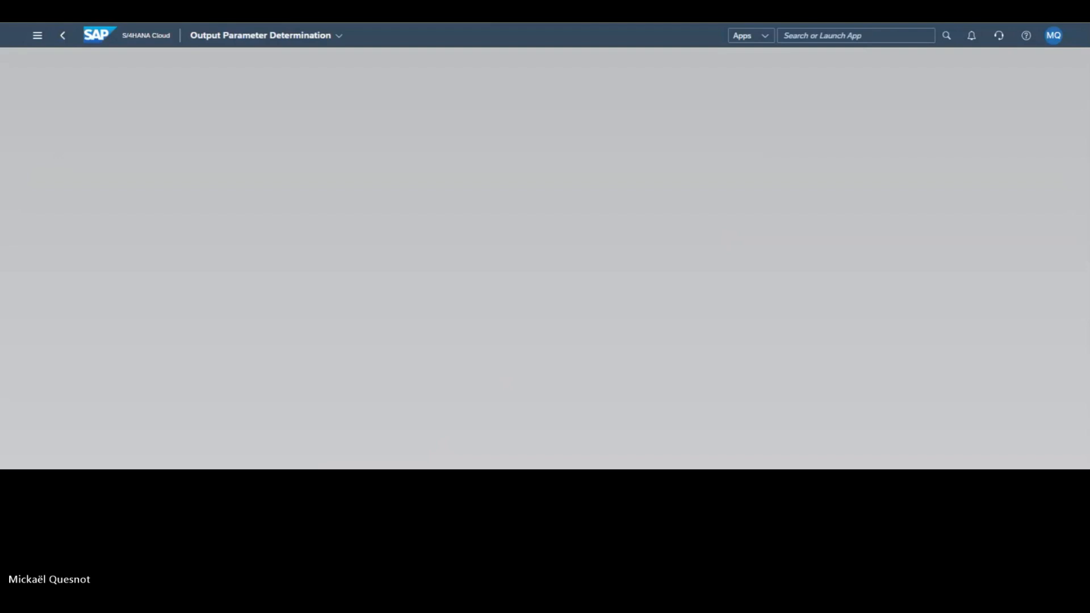
{"action": "left_click", "coordinate": [799, 36]}
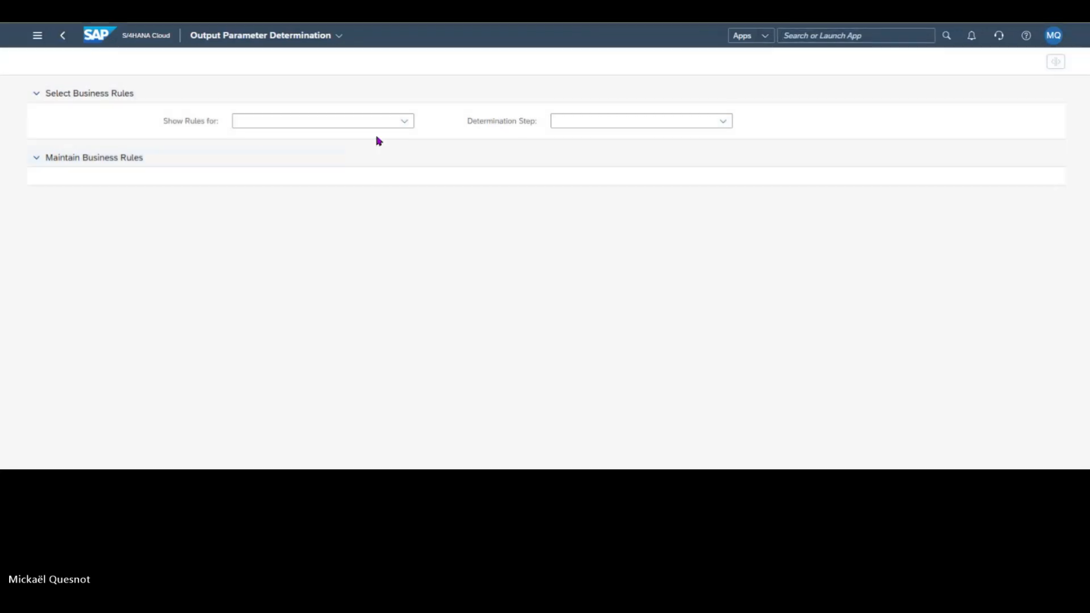
Step: Show the business rules for Billing Document at the determination step Output Type
{"action": "left_click", "coordinate": [404, 121]}
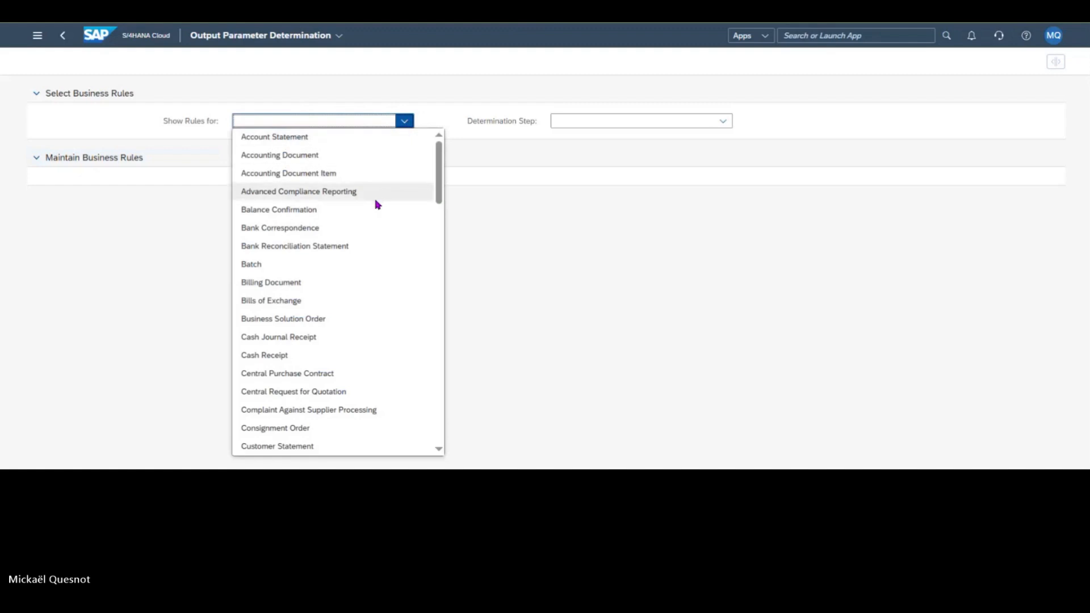
{"action": "left_click", "coordinate": [343, 283]}
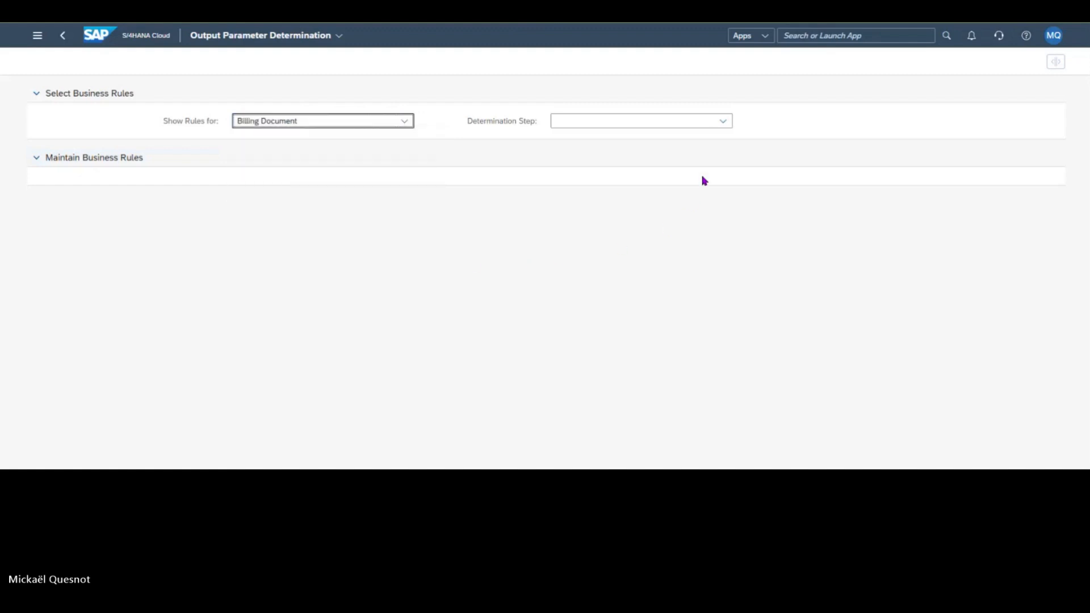
{"action": "left_click", "coordinate": [723, 122]}
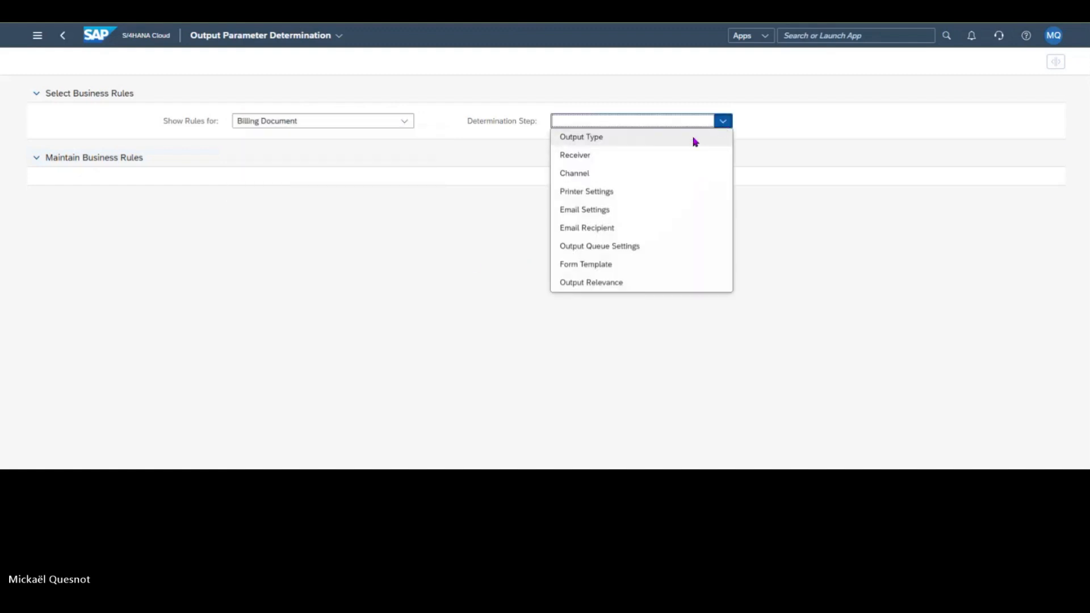
{"action": "left_click", "coordinate": [693, 138]}
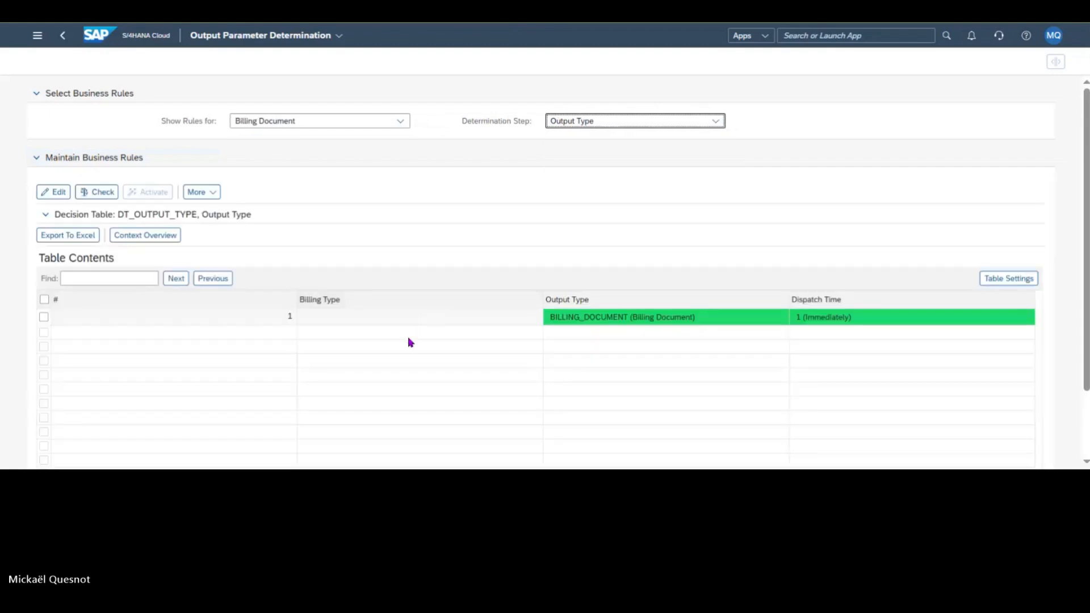
Step: Look over the Output Type rules and switch the determination step to Receiver to view its rules
{"action": "left_click", "coordinate": [667, 125]}
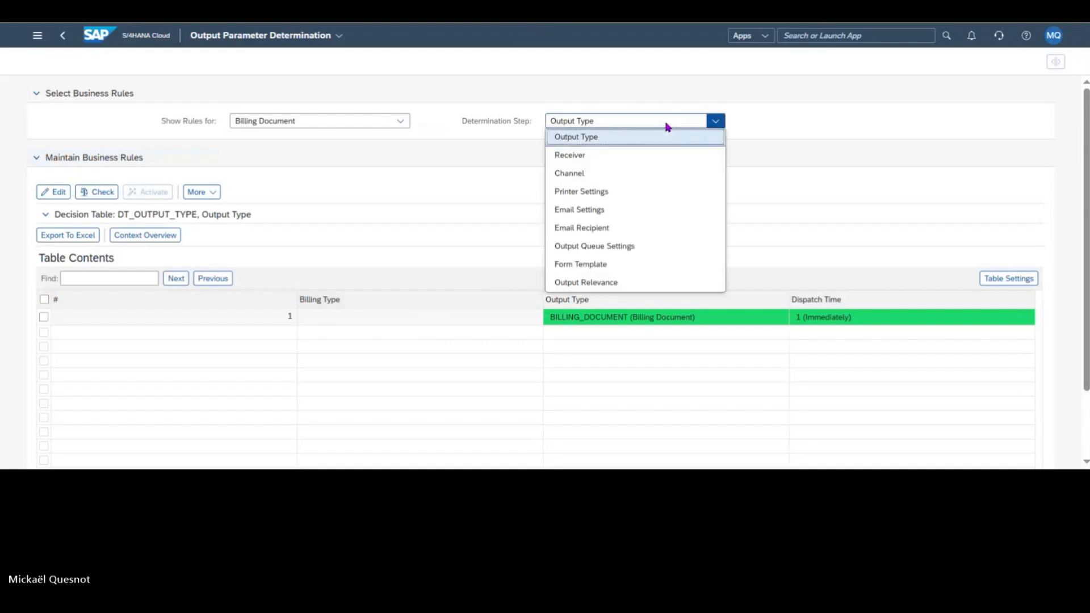
{"action": "left_click", "coordinate": [667, 124]}
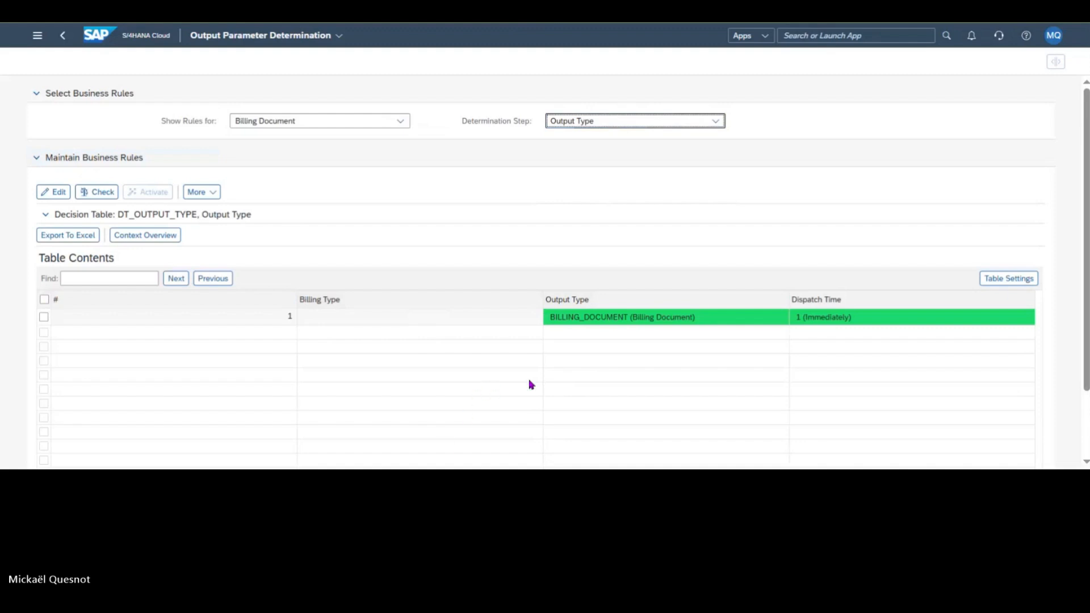
{"action": "scroll", "coordinate": [513, 333], "scroll_direction": "down", "scroll_amount": 2}
{"action": "scroll", "coordinate": [634, 155], "scroll_direction": "up", "scroll_amount": 2}
{"action": "left_click", "coordinate": [682, 124]}
{"action": "left_click", "coordinate": [655, 150]}
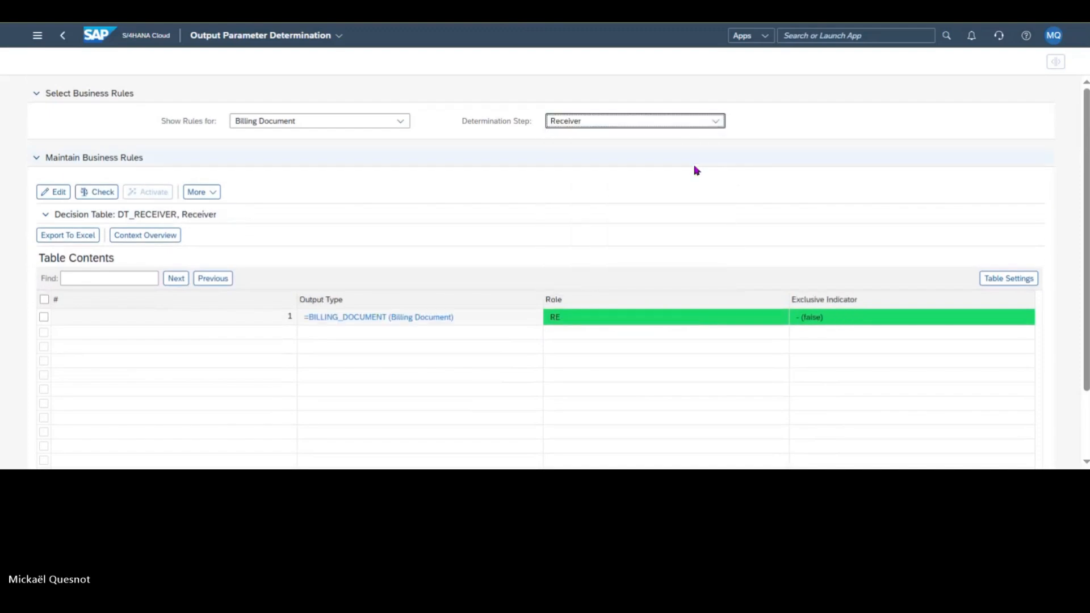
Step: Switch the determination step to Channel and bring the table's Division and Channel columns into view
{"action": "left_click", "coordinate": [653, 120]}
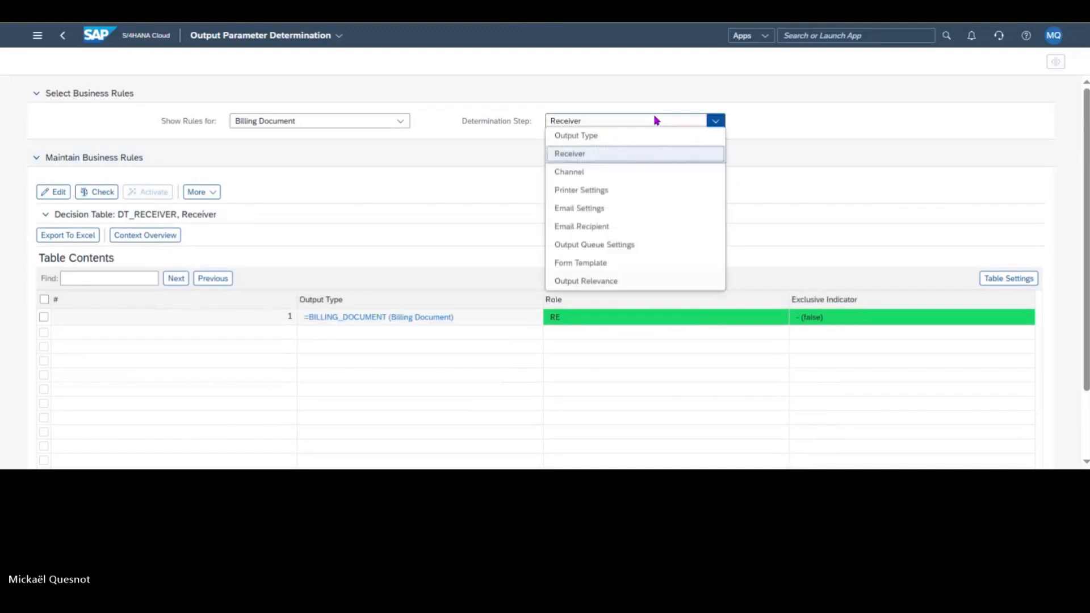
{"action": "left_click", "coordinate": [631, 173]}
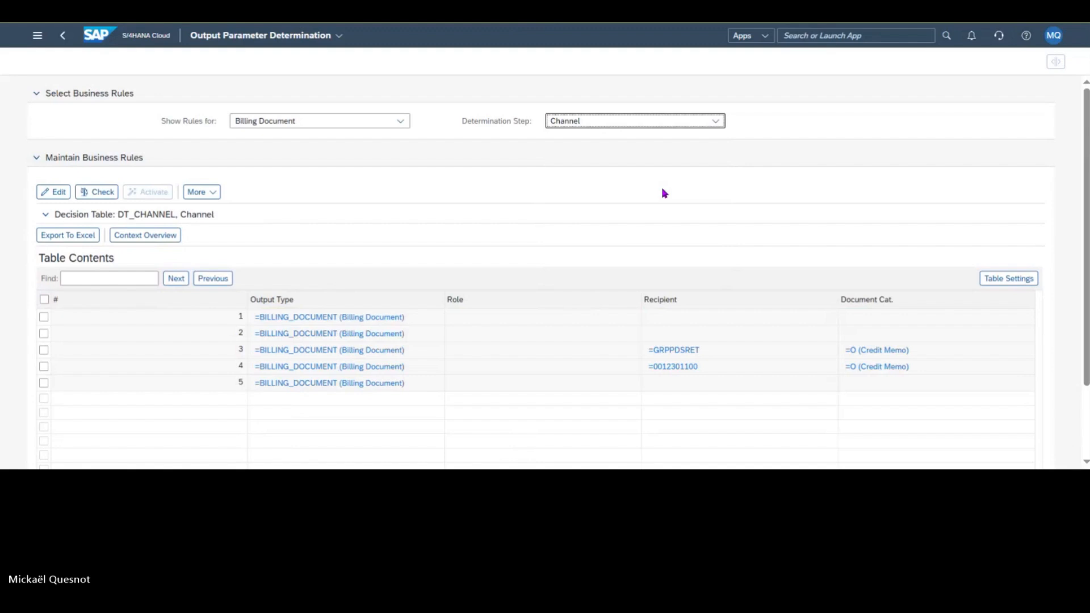
{"action": "scroll", "coordinate": [664, 194], "scroll_direction": "down", "scroll_amount": 1}
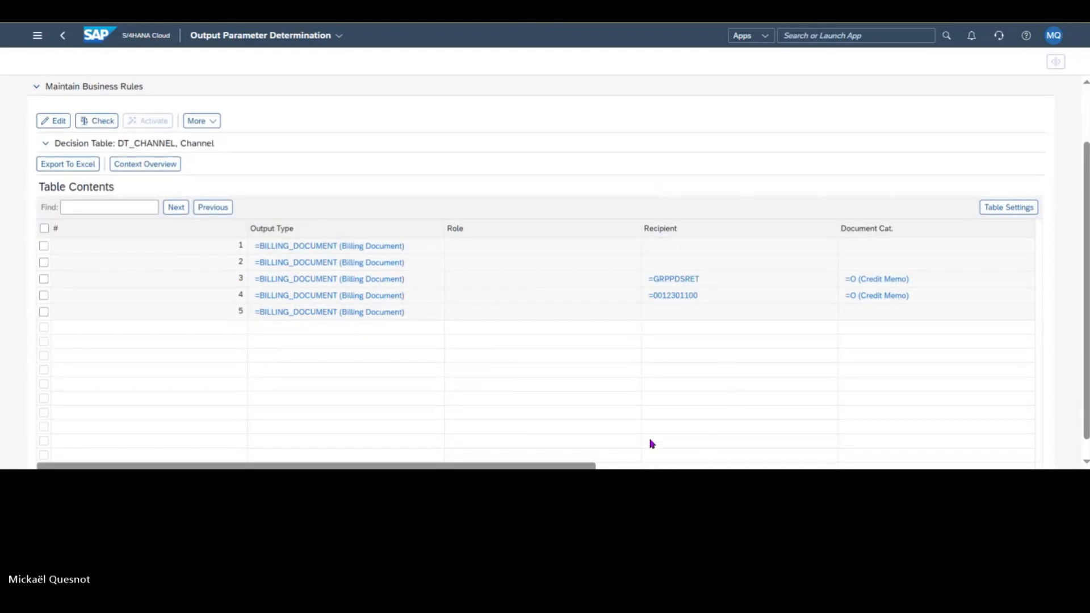
{"action": "scroll", "coordinate": [652, 444], "scroll_direction": "down", "scroll_amount": 1}
{"action": "left_click", "coordinate": [615, 452]}
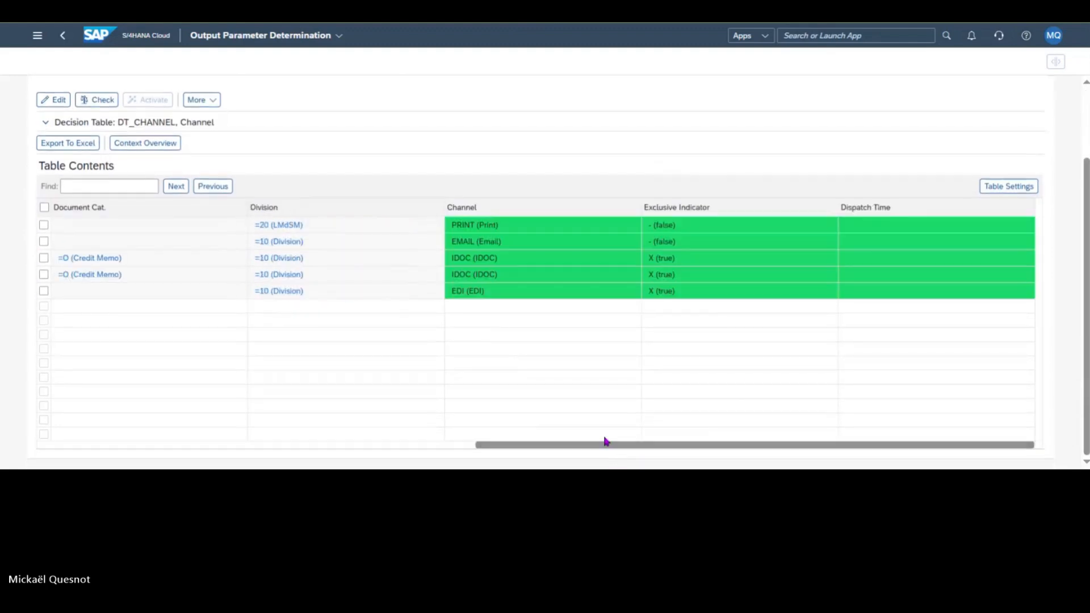
Step: Put the Channel decision table in edit mode and delete the PRINT rule for division 20 (LMdSM)
{"action": "left_click", "coordinate": [44, 226]}
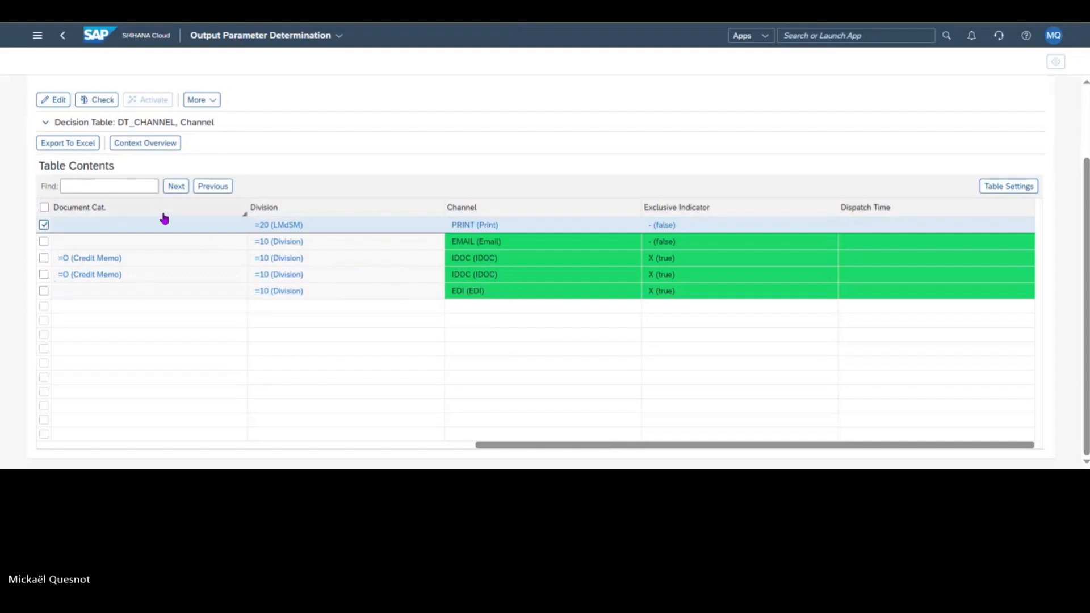
{"action": "left_click", "coordinate": [57, 103]}
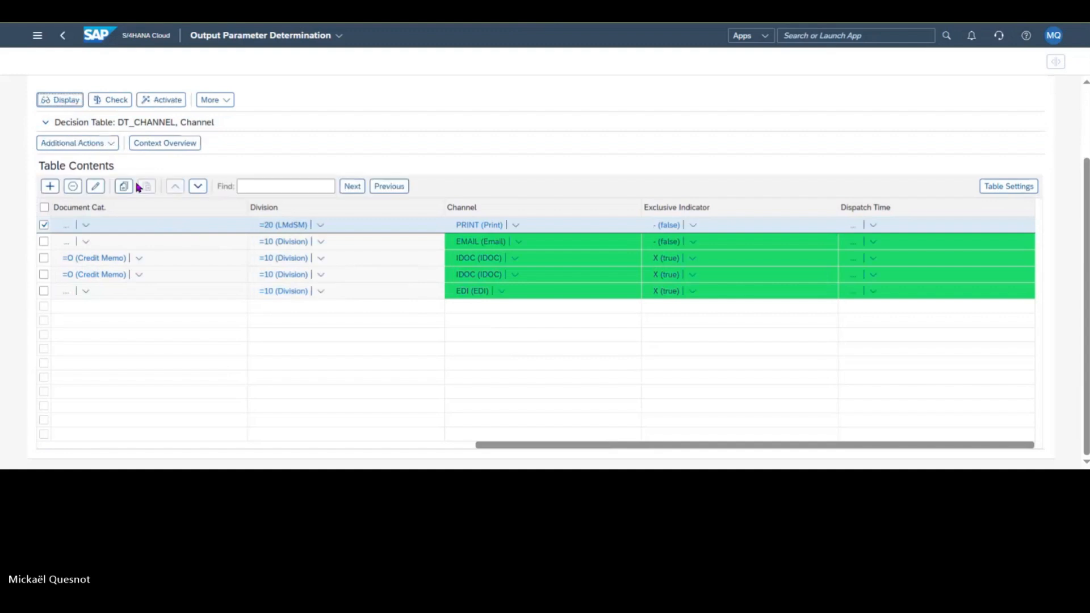
{"action": "left_click", "coordinate": [73, 186]}
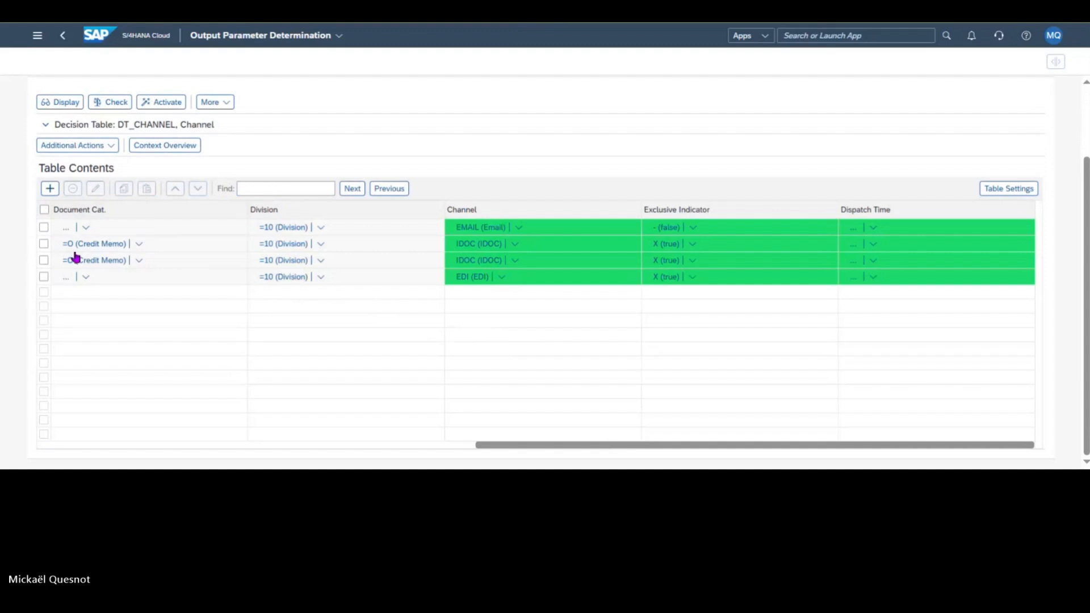
Step: Clear the Division condition from the EMAIL rule in the Channel decision table
{"action": "left_click", "coordinate": [44, 228]}
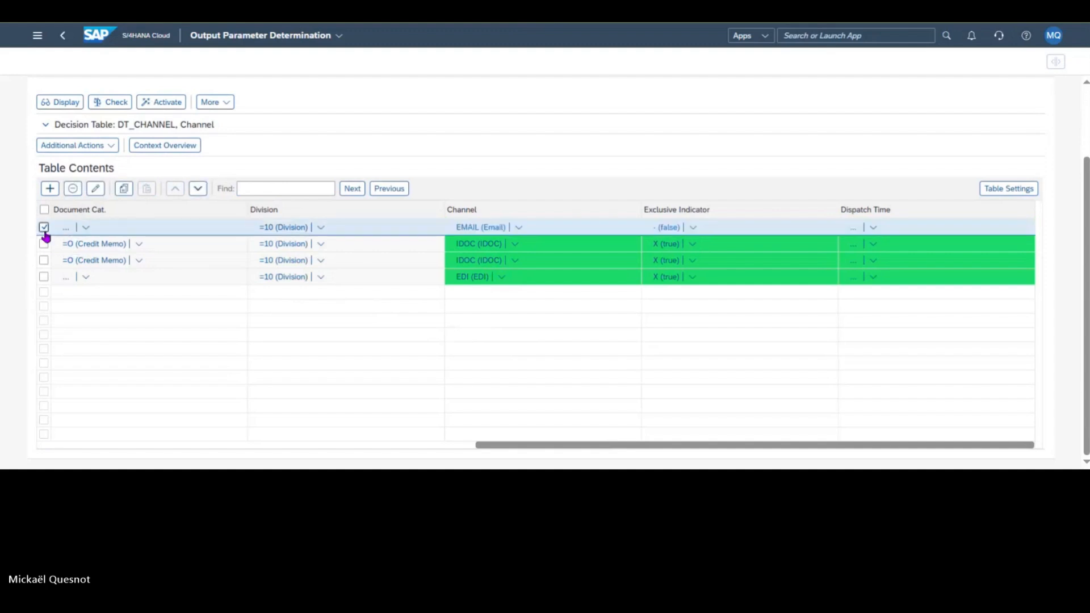
{"action": "left_click", "coordinate": [321, 227]}
{"action": "left_click", "coordinate": [299, 316]}
Step: Activate the Channel decision table and switch the determination step to Printer Settings
{"action": "left_click", "coordinate": [168, 105]}
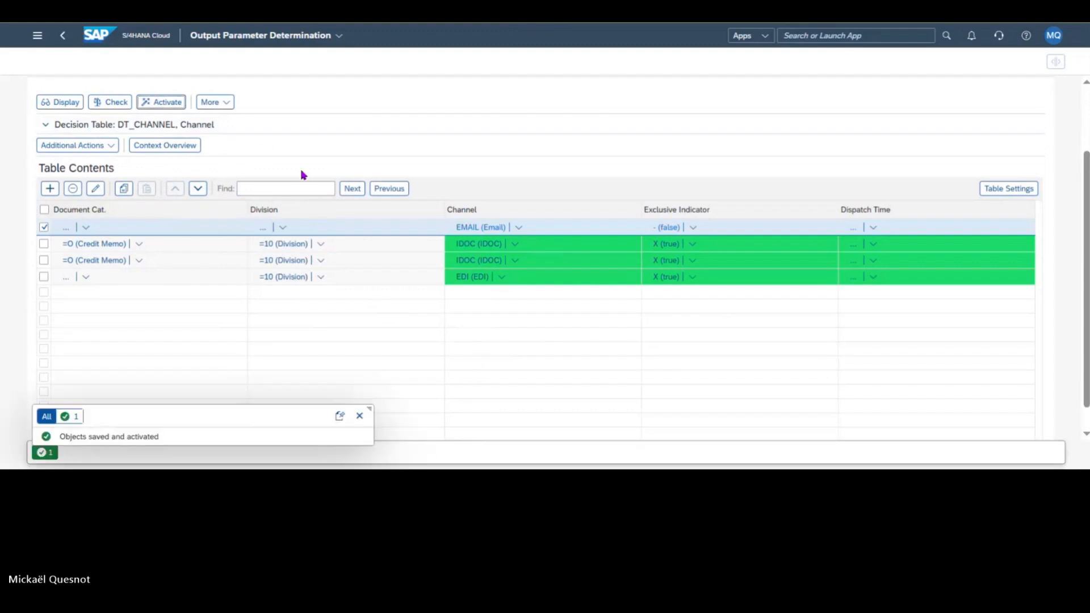
{"action": "scroll", "coordinate": [369, 181], "scroll_direction": "up", "scroll_amount": 2}
{"action": "left_click", "coordinate": [633, 104]}
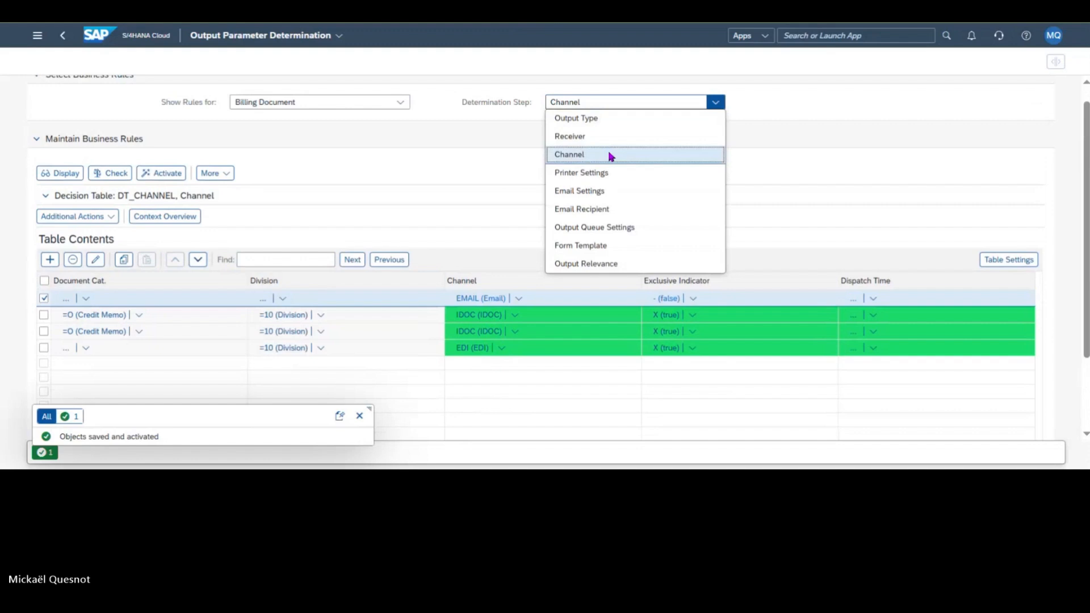
{"action": "left_click", "coordinate": [605, 173]}
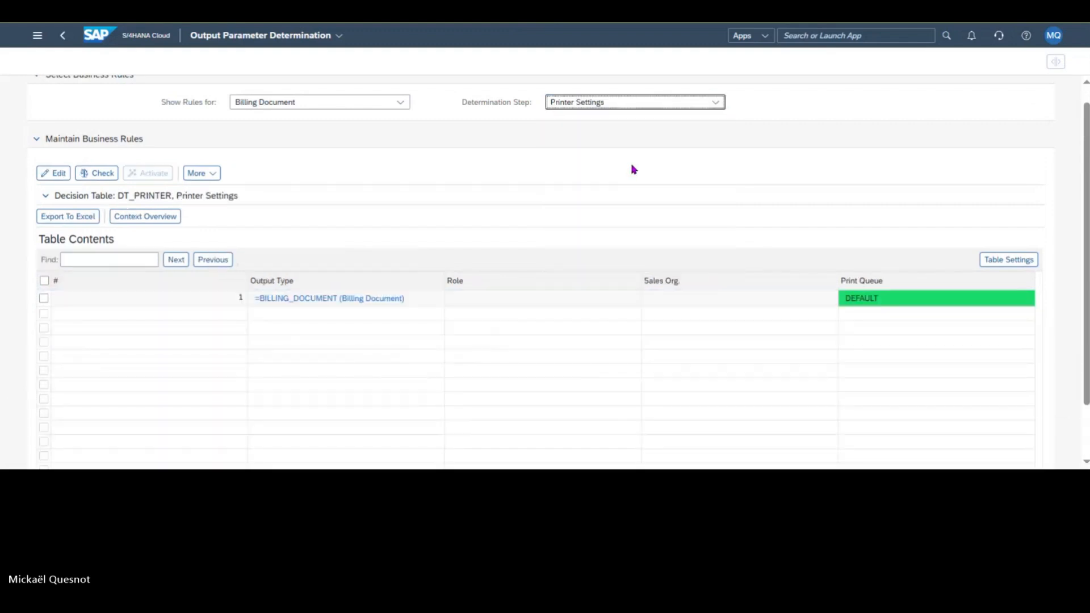
Step: Look over the Email Settings and Email Recipient rules and switch the determination step to Form Template
{"action": "left_click", "coordinate": [648, 104]}
{"action": "left_click", "coordinate": [622, 193]}
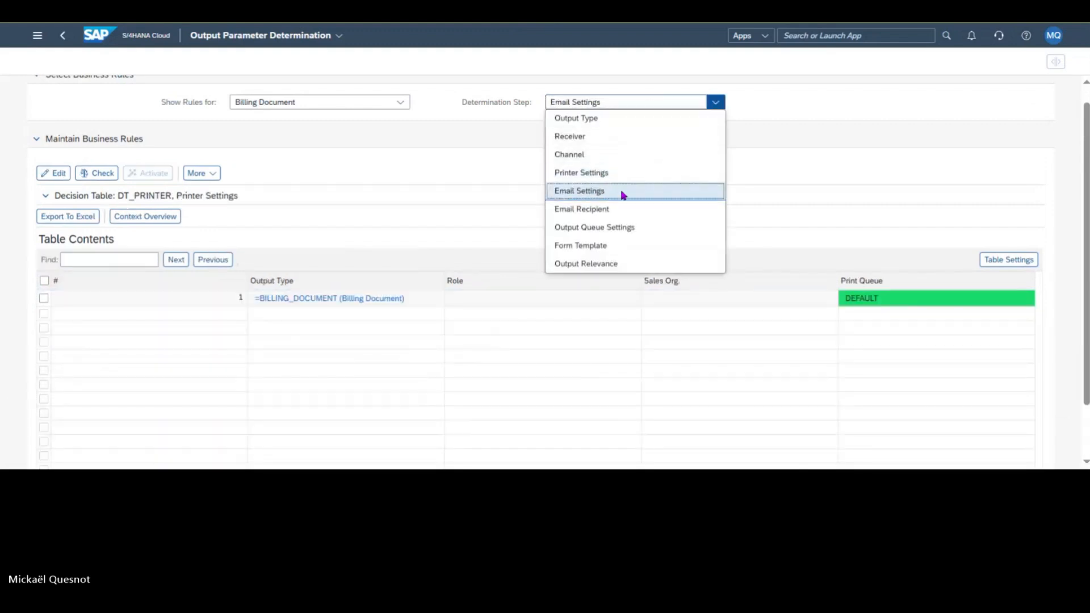
{"action": "left_click", "coordinate": [640, 105]}
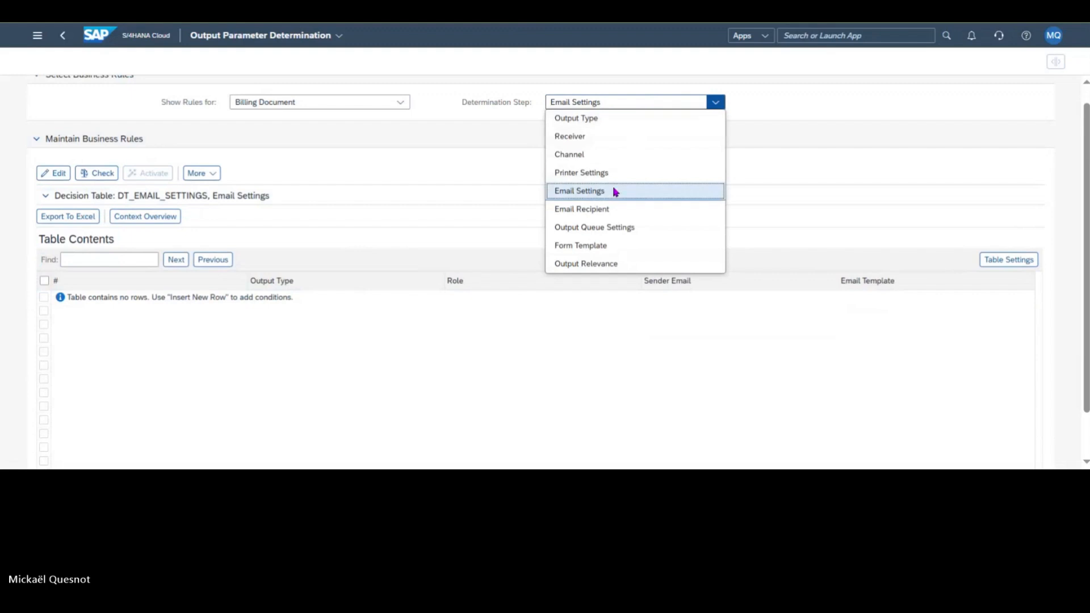
{"action": "left_click", "coordinate": [637, 209]}
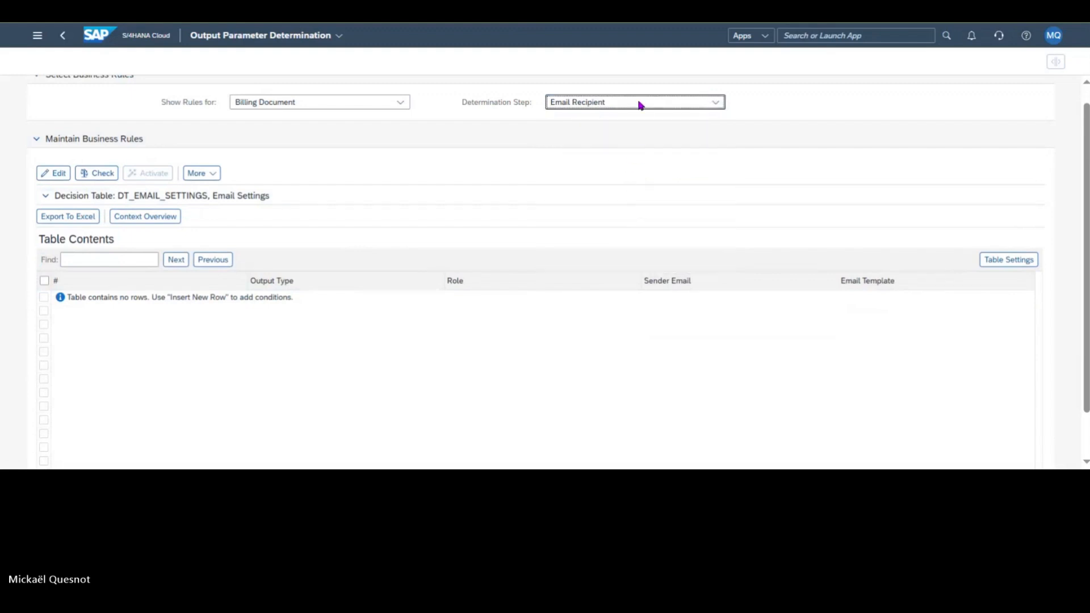
{"action": "left_click", "coordinate": [652, 106]}
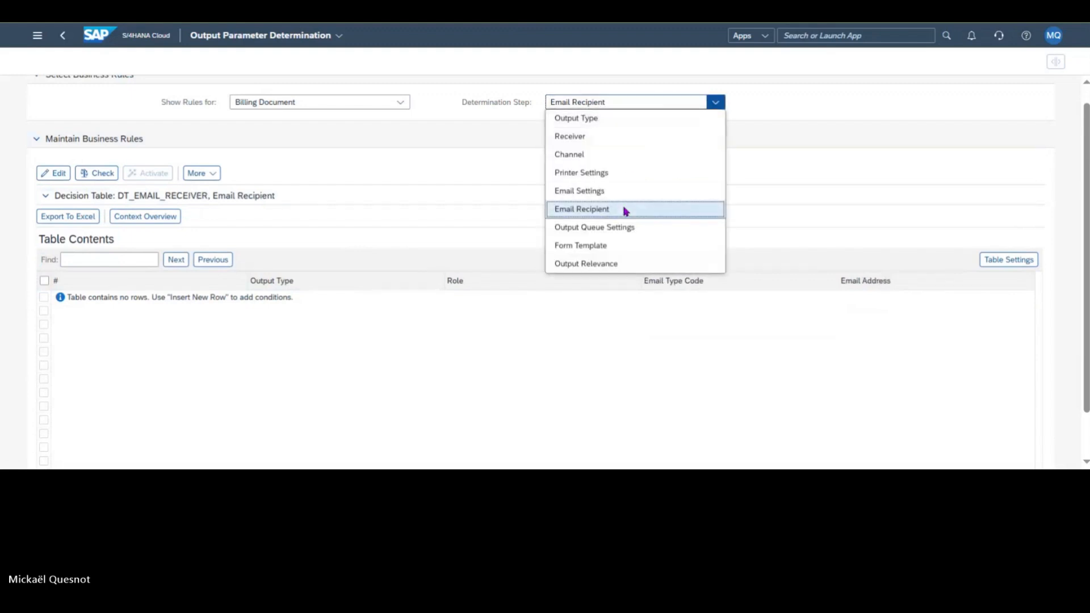
{"action": "left_click", "coordinate": [615, 245]}
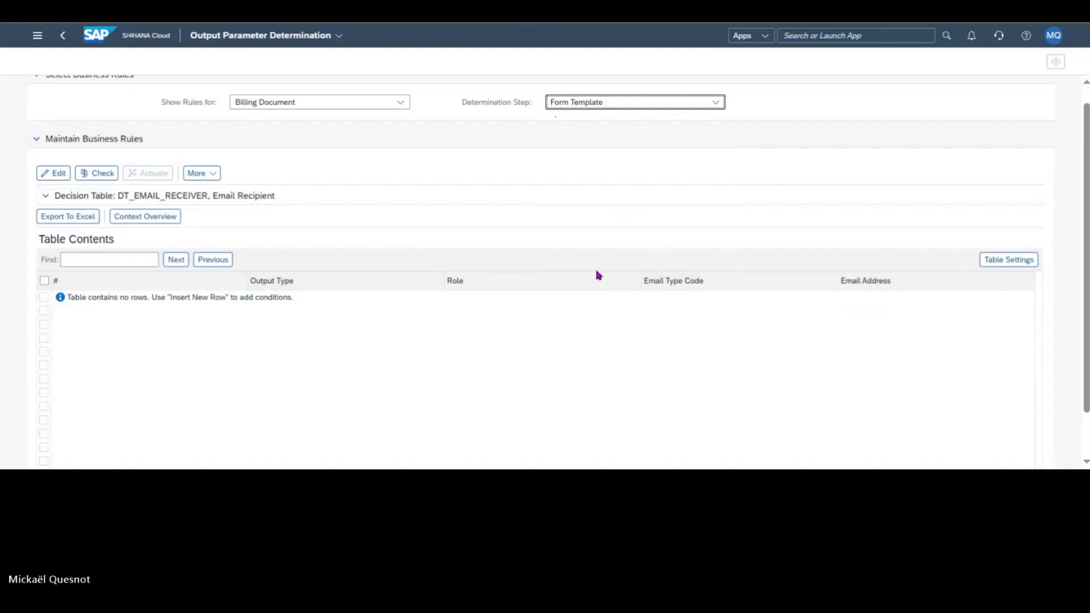
Step: Put the Form Template decision table in edit mode and delete the YY1_SD_BIL_LMDSM rule for division 20 (LMdSM)
{"action": "scroll", "coordinate": [601, 219], "scroll_direction": "down", "scroll_amount": 1}
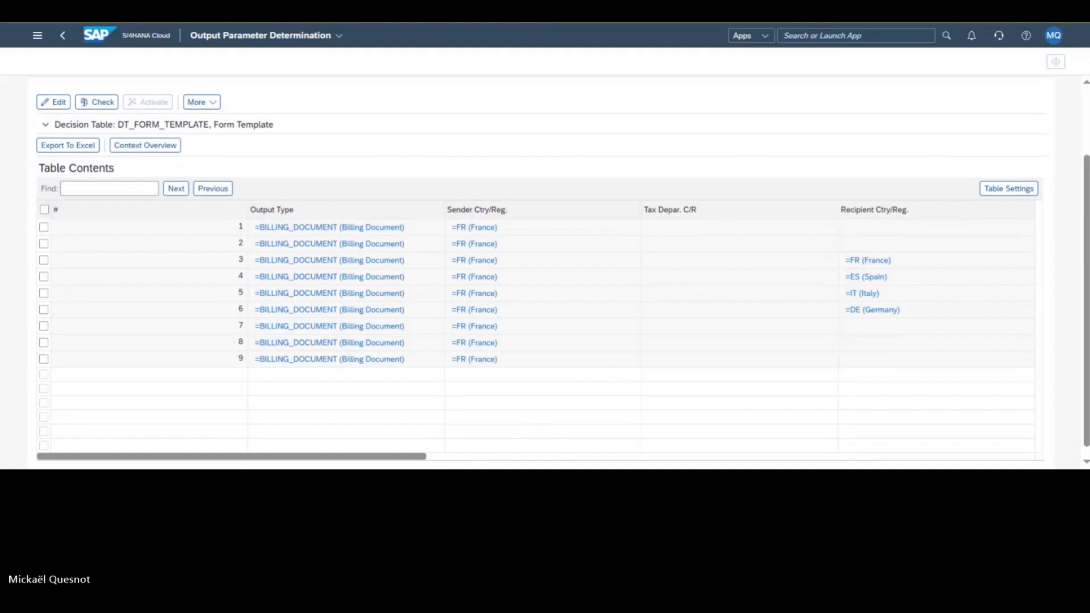
{"action": "left_click", "coordinate": [59, 103]}
{"action": "left_click", "coordinate": [486, 458]}
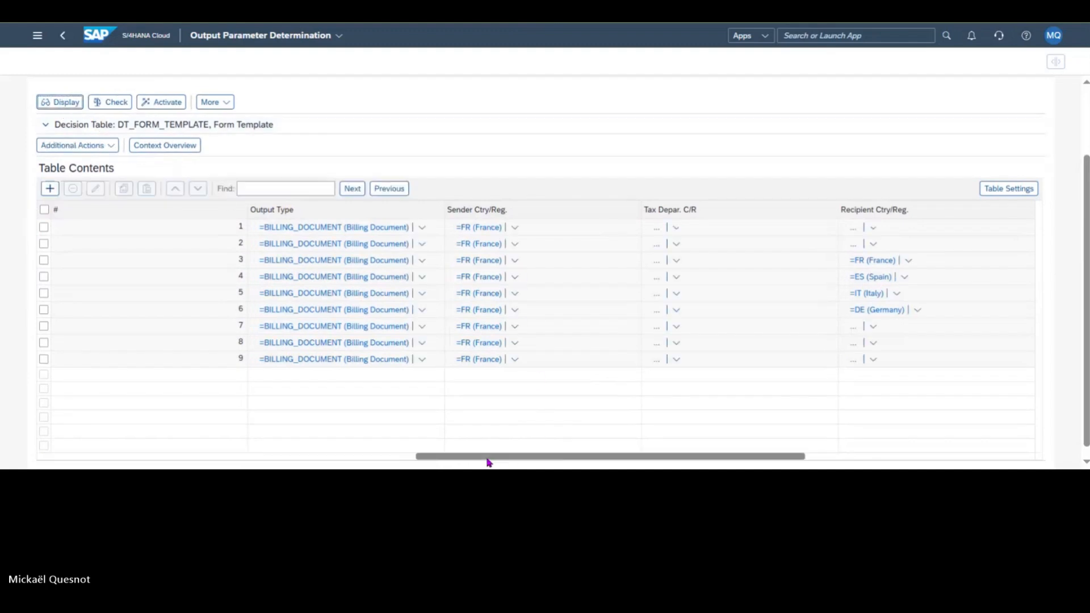
{"action": "left_click_drag", "start_coordinate": [488, 460], "coordinate": [659, 466]}
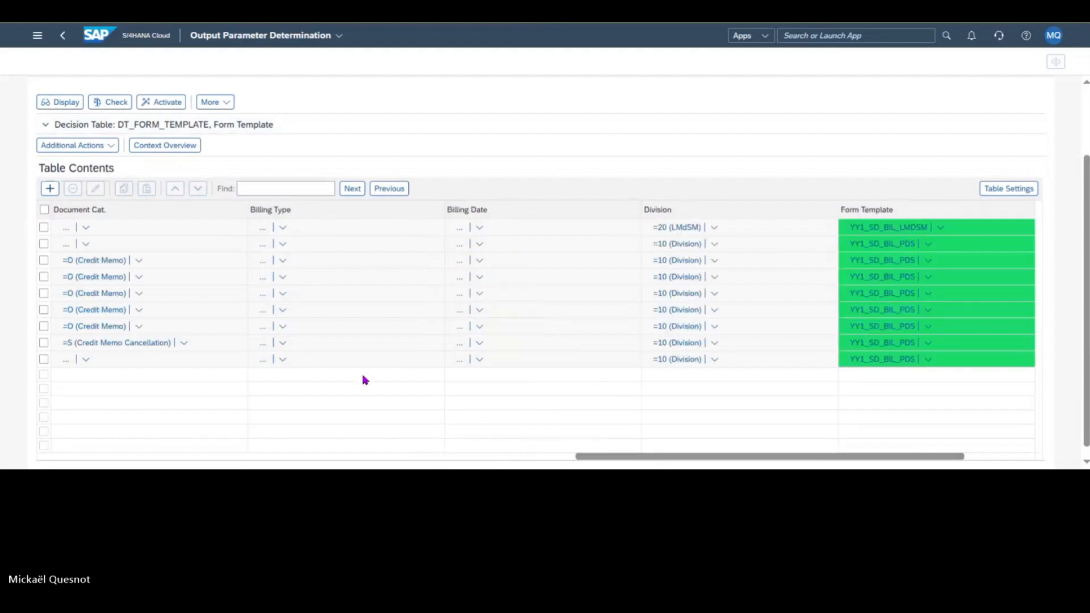
{"action": "left_click", "coordinate": [43, 227]}
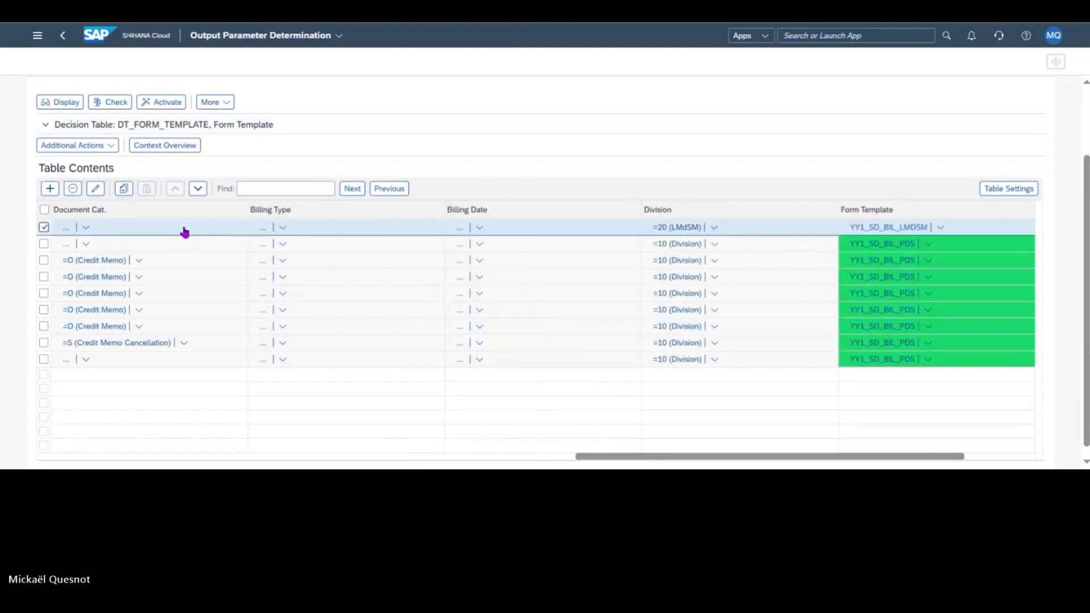
{"action": "left_click", "coordinate": [73, 189]}
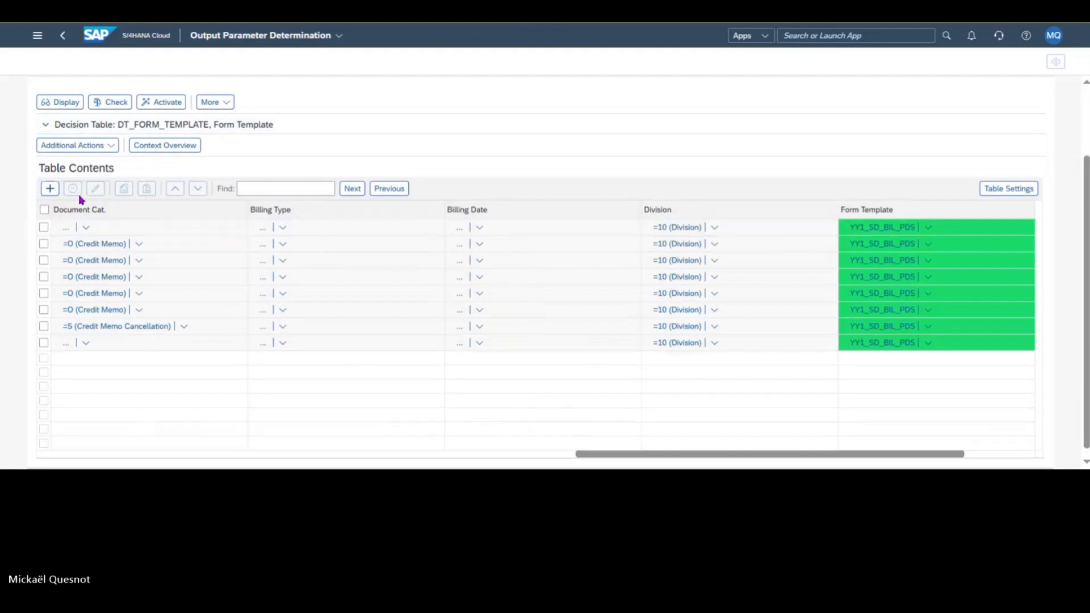
Step: Clear the Division condition from all eight remaining YY1_SD_BIL_PDS rules and activate the Form Template decision table
{"action": "left_click", "coordinate": [714, 228]}
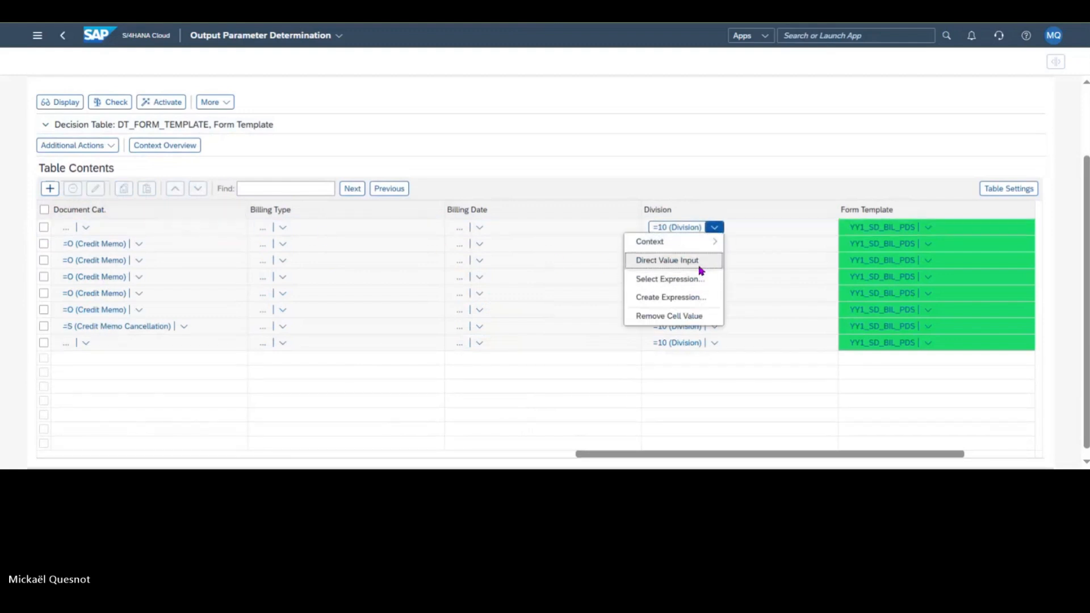
{"action": "left_click", "coordinate": [696, 316]}
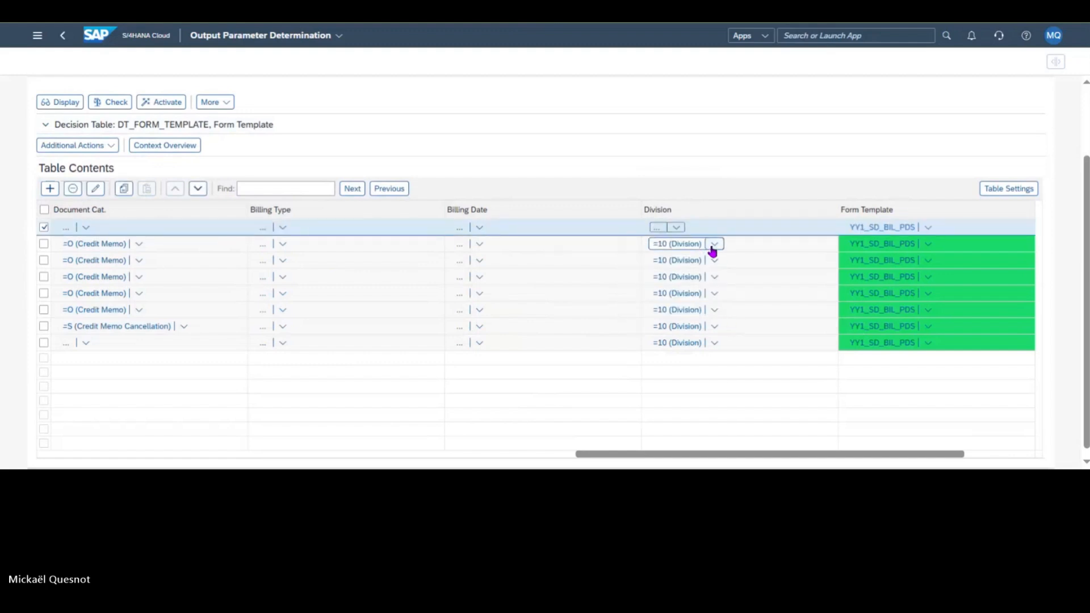
{"action": "left_click", "coordinate": [714, 245]}
{"action": "left_click", "coordinate": [690, 333]}
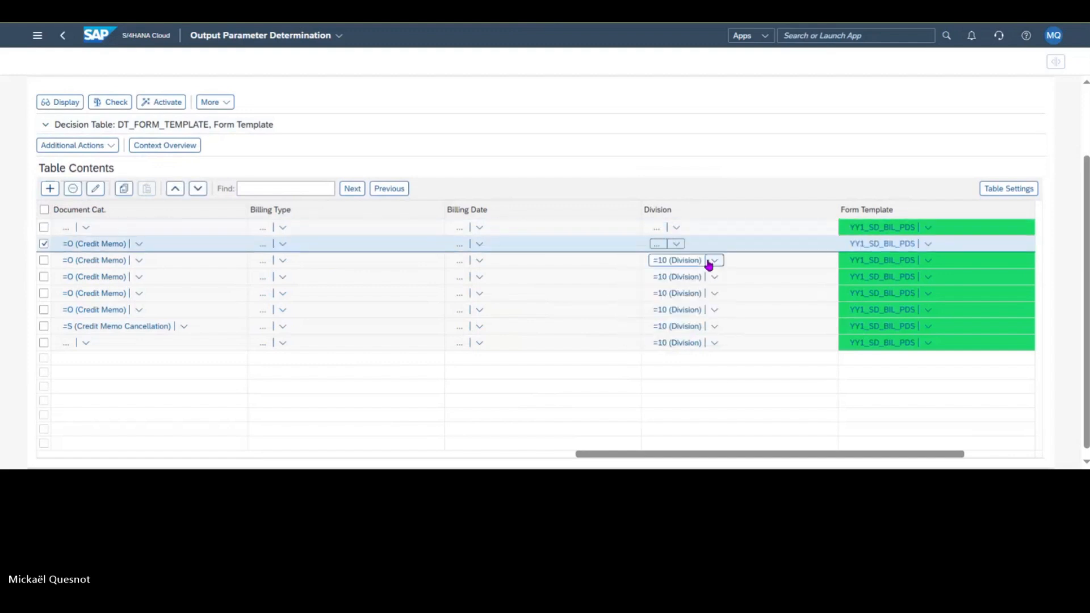
{"action": "left_click", "coordinate": [714, 261]}
{"action": "left_click", "coordinate": [681, 350]}
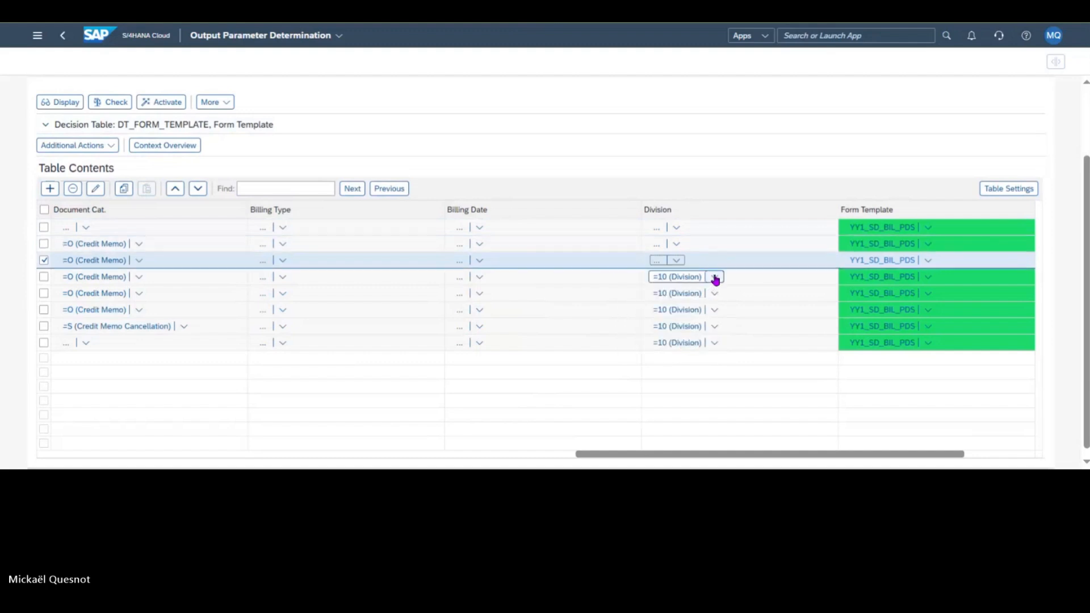
{"action": "left_click", "coordinate": [715, 278]}
{"action": "left_click", "coordinate": [684, 367]}
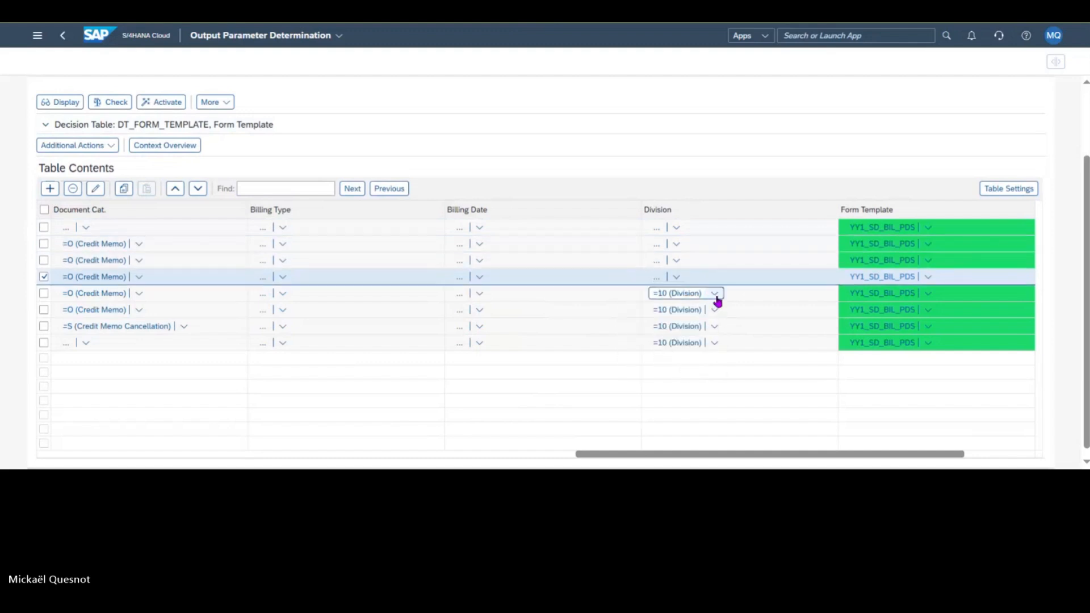
{"action": "left_click", "coordinate": [715, 294]}
{"action": "left_click", "coordinate": [686, 382]}
{"action": "left_click", "coordinate": [714, 310]}
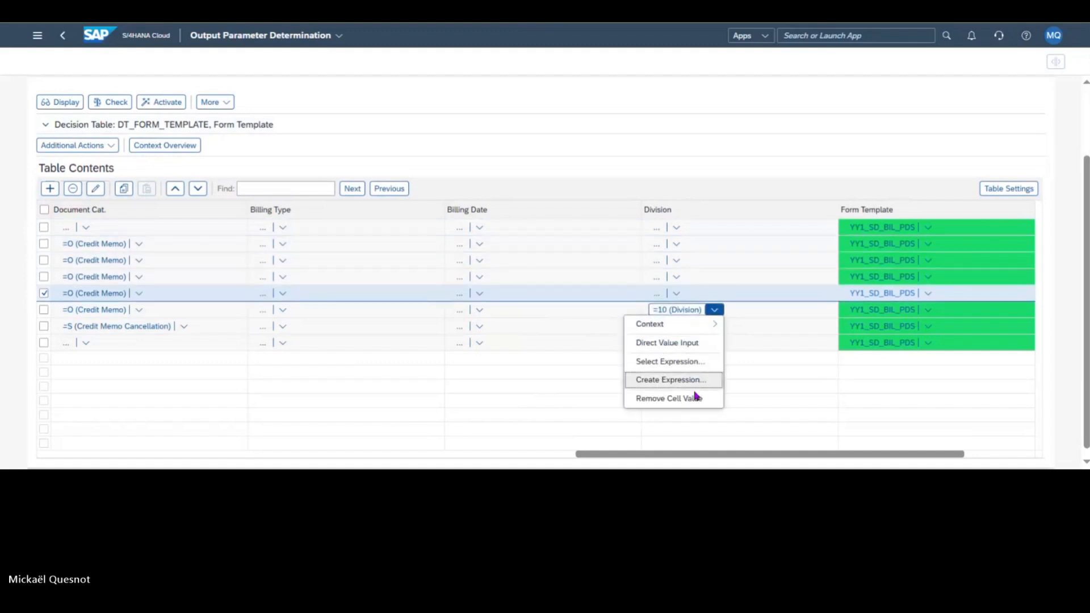
{"action": "left_click", "coordinate": [696, 398]}
{"action": "left_click", "coordinate": [714, 326]}
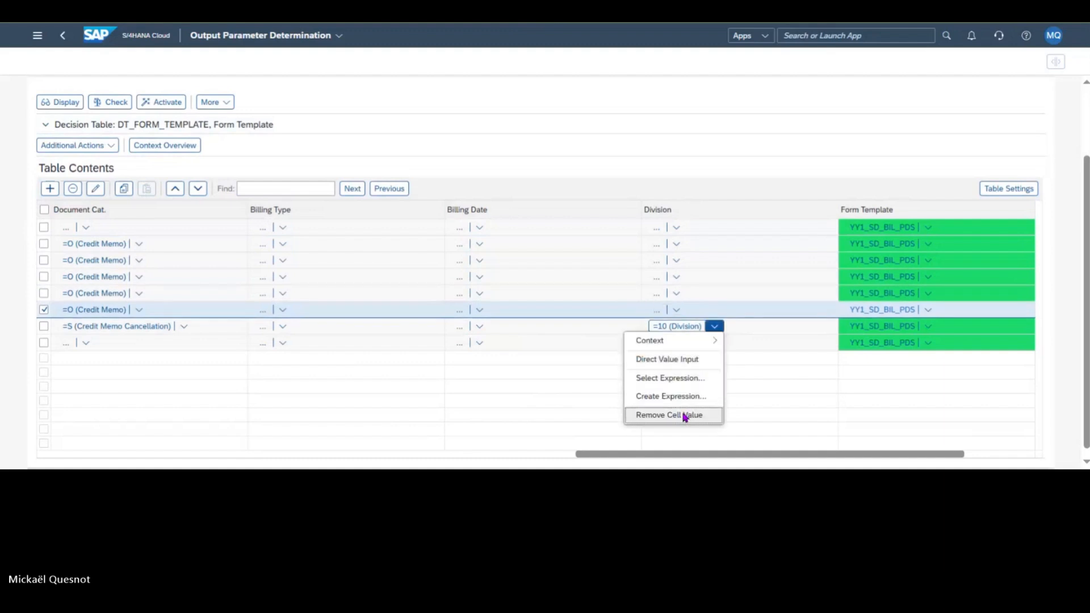
{"action": "left_click", "coordinate": [684, 417]}
{"action": "left_click", "coordinate": [714, 343]}
{"action": "left_click", "coordinate": [688, 431]}
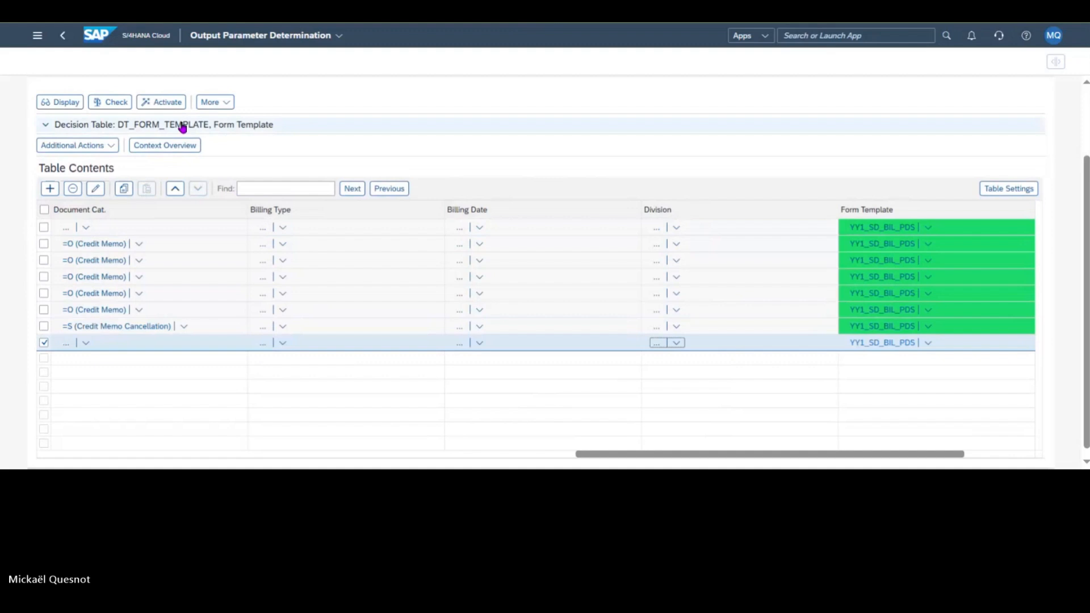
{"action": "left_click", "coordinate": [163, 102]}
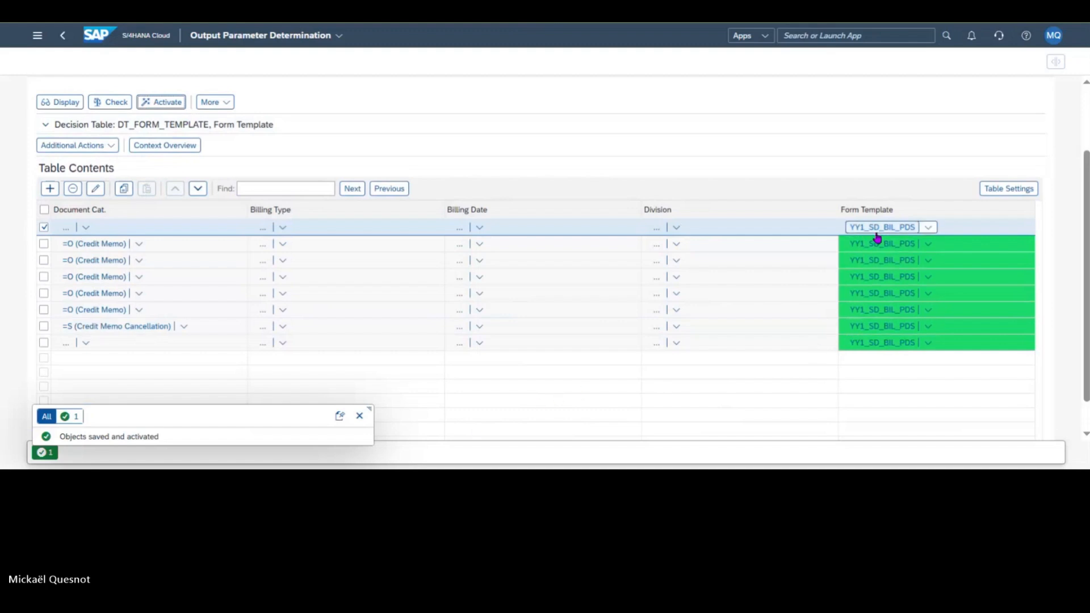
Step: Return to the home page, search for "create billing" and open the Create Billing Documents app
{"action": "left_click", "coordinate": [98, 37]}
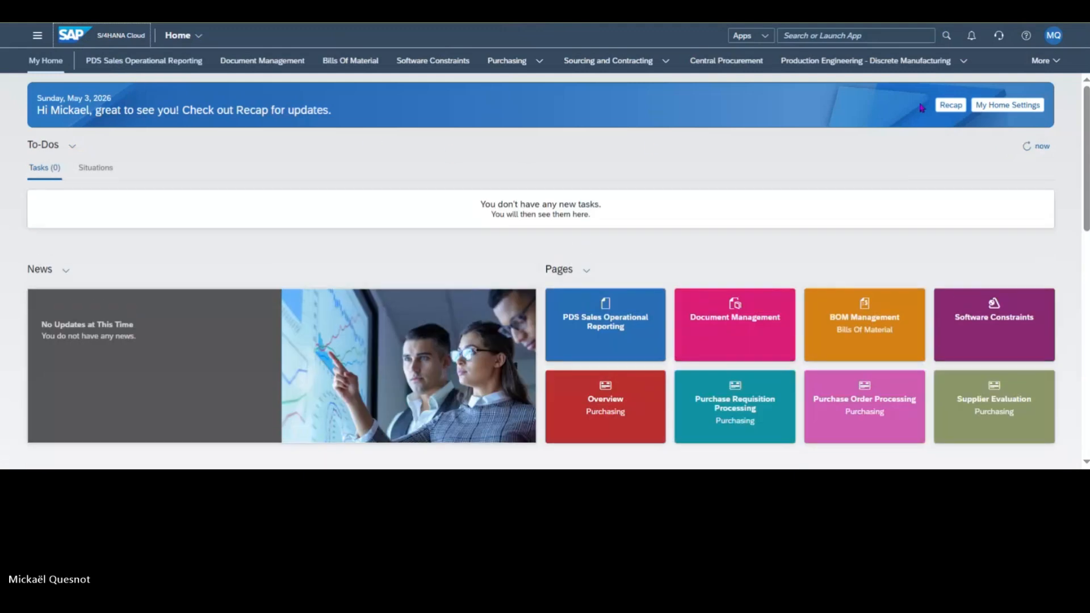
{"action": "left_click", "coordinate": [808, 31]}
{"action": "type", "text": "d"}
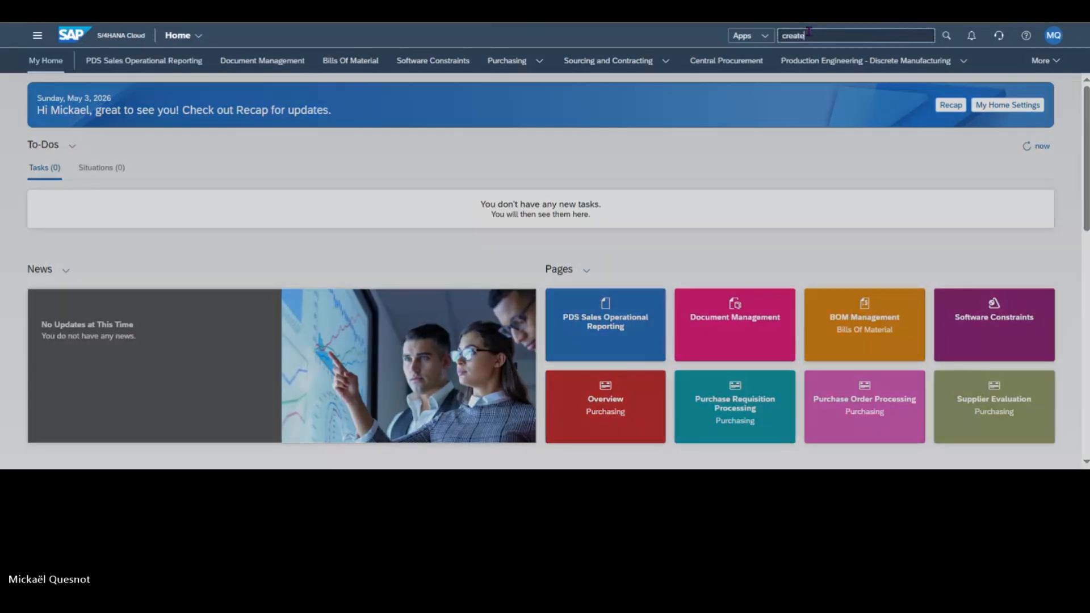
{"action": "type", "text": "reate billing"}
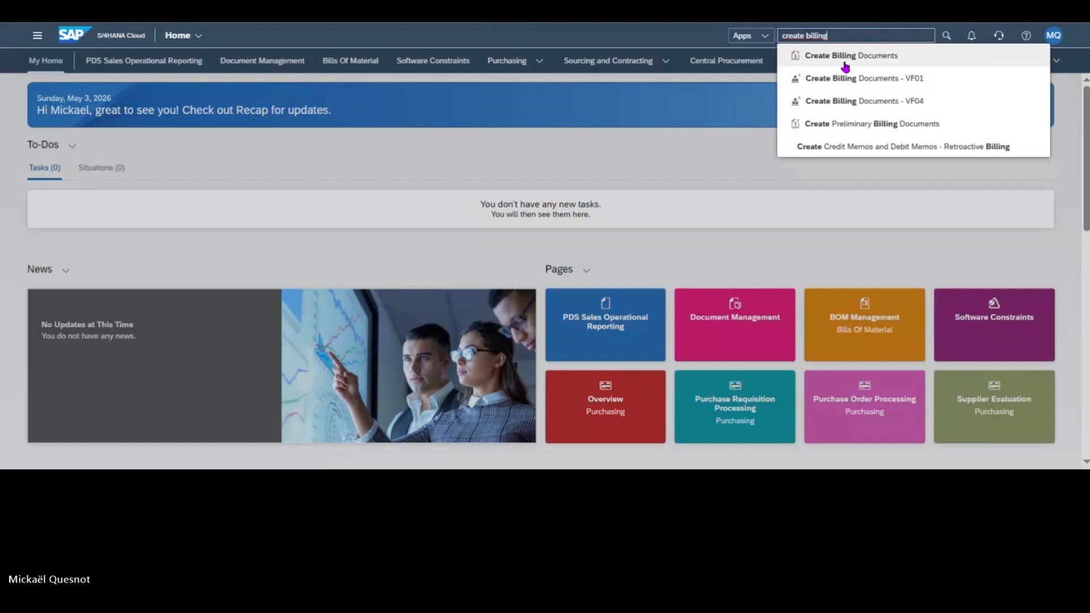
{"action": "left_click", "coordinate": [844, 62]}
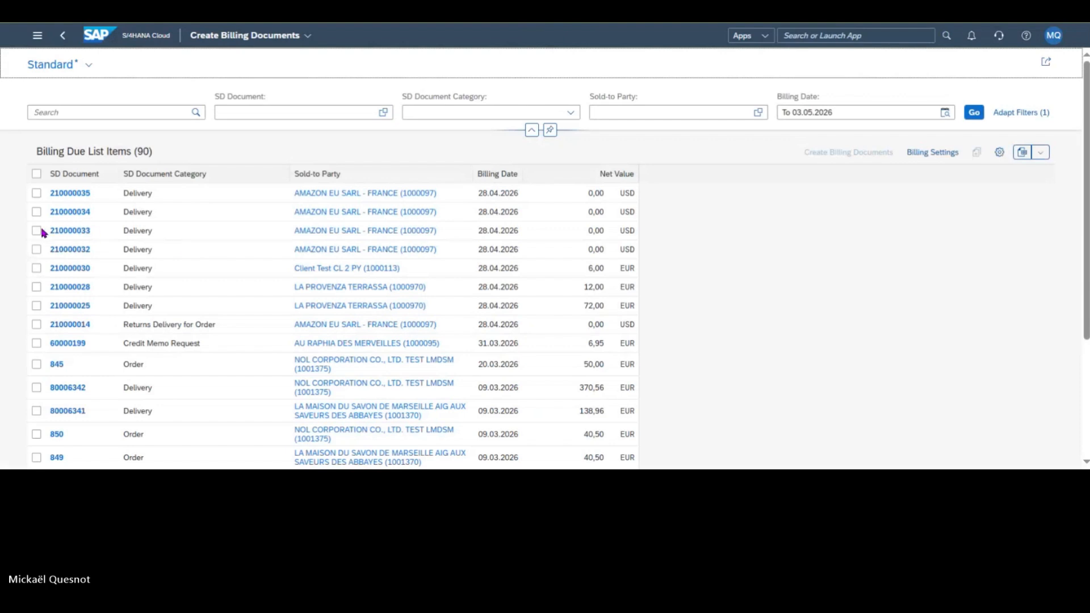
Step: Create a billing document for the first AMAZON EU SARL - FRANCE delivery in the due list, with billing date 03.05.2026
{"action": "left_click", "coordinate": [36, 193]}
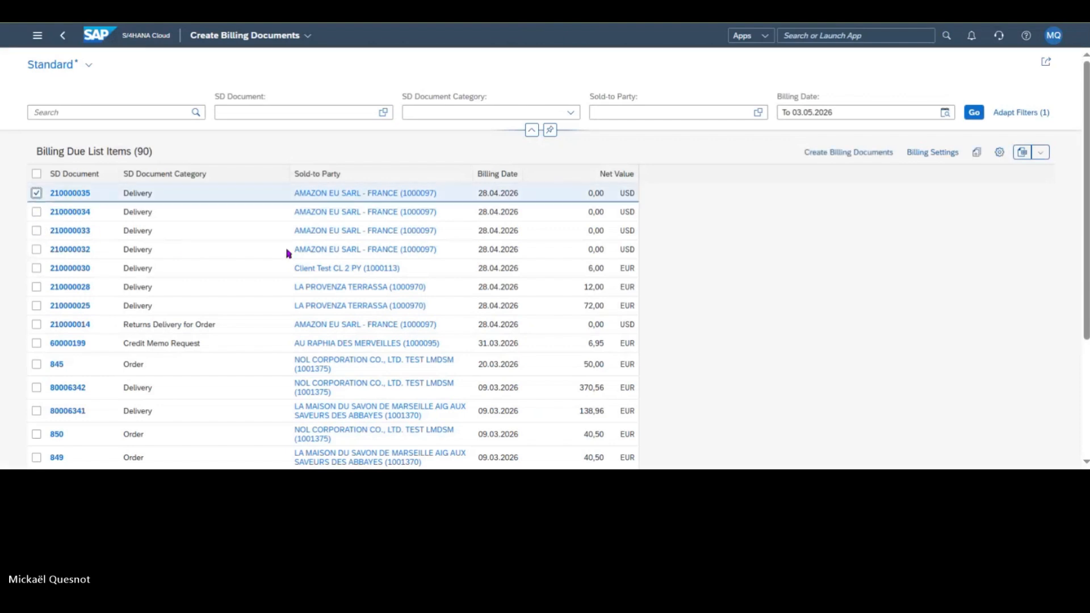
{"action": "left_click", "coordinate": [865, 162]}
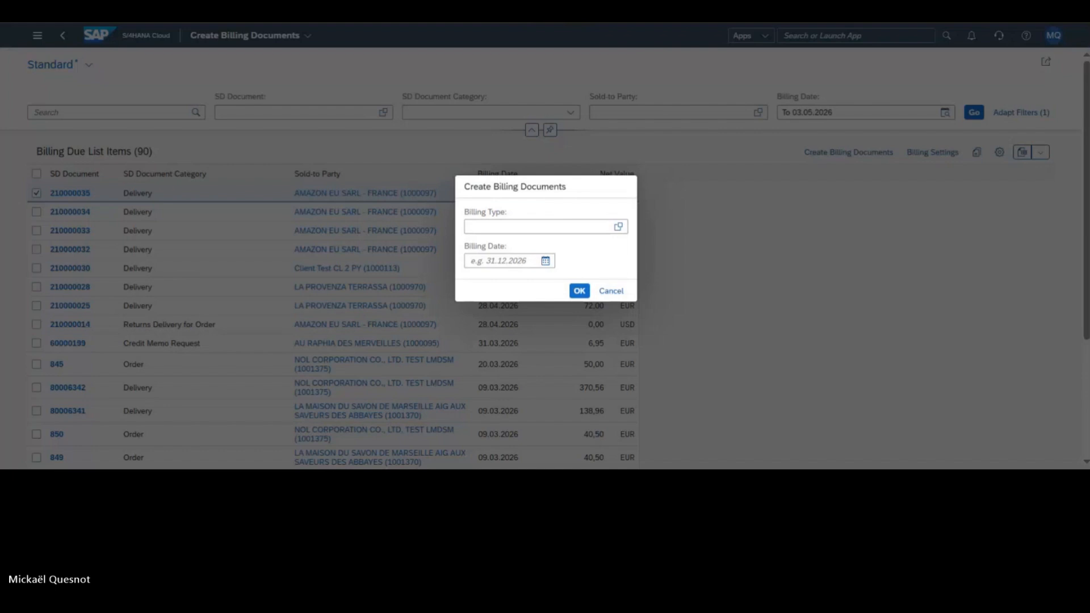
{"action": "left_click", "coordinate": [545, 261]}
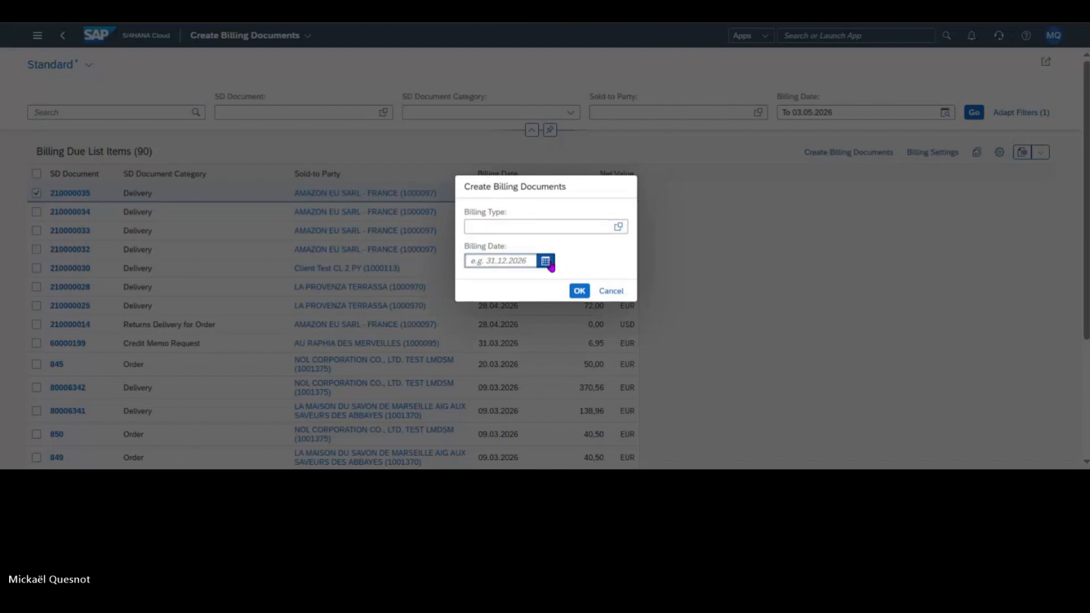
{"action": "left_click", "coordinate": [505, 343]}
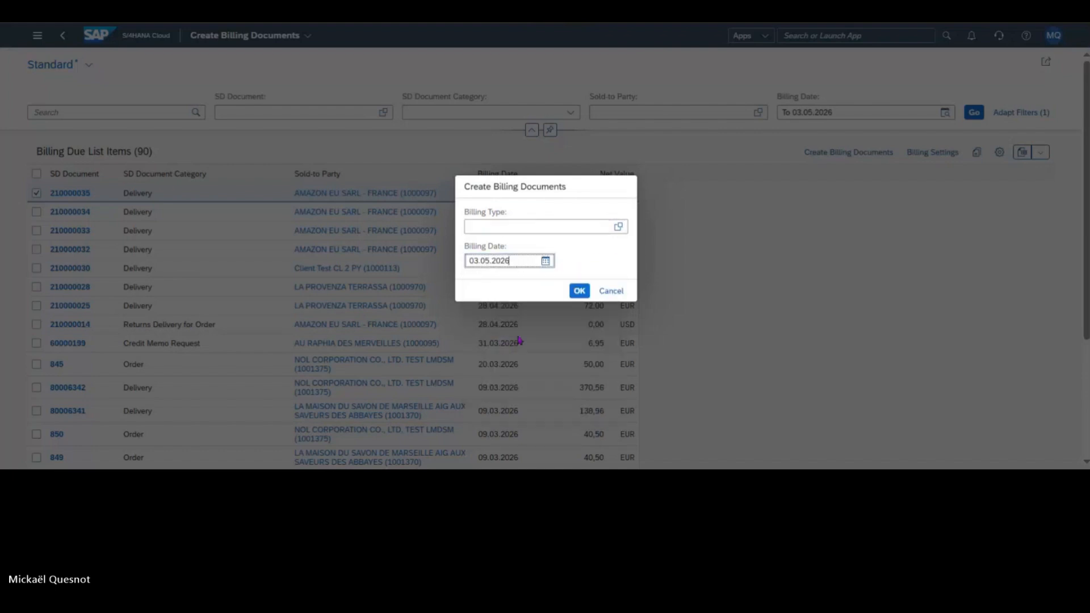
{"action": "left_click", "coordinate": [581, 292]}
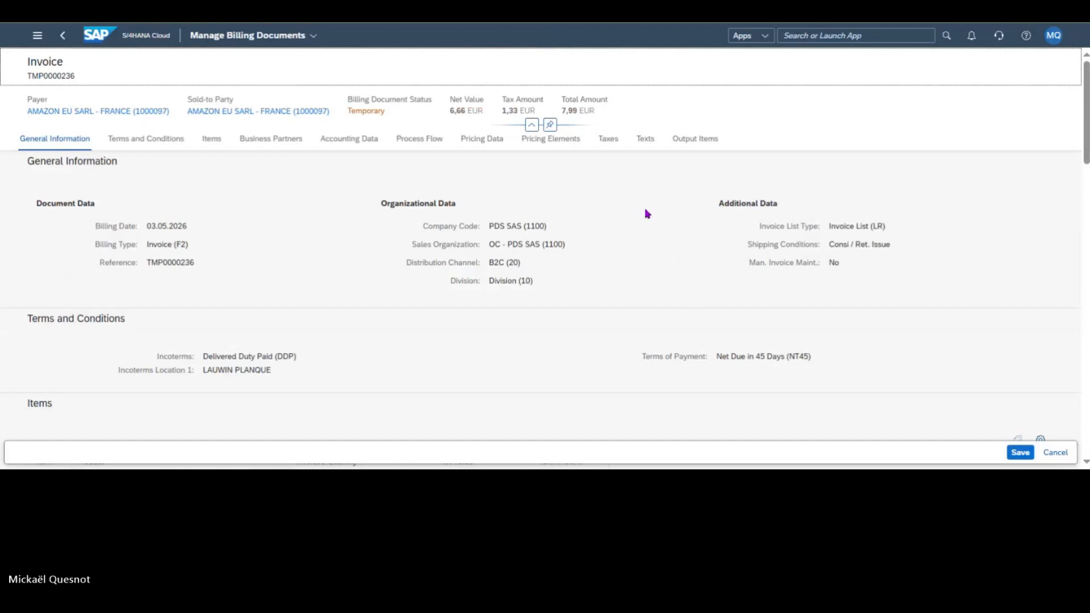
Step: Review the temporary invoice's texts and output items and save the invoice
{"action": "left_click", "coordinate": [645, 138]}
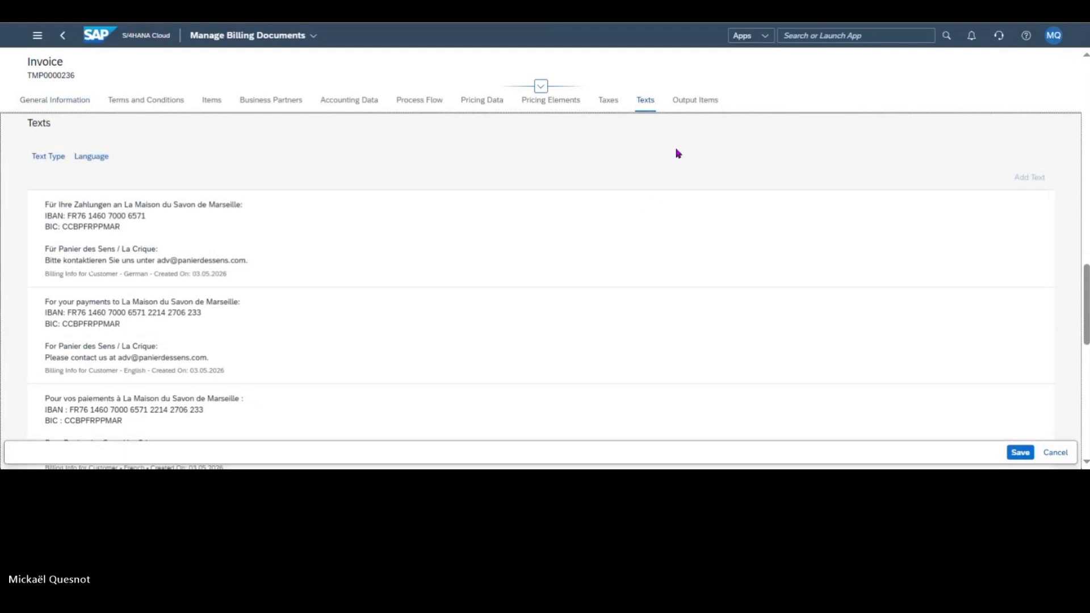
{"action": "left_click", "coordinate": [689, 106]}
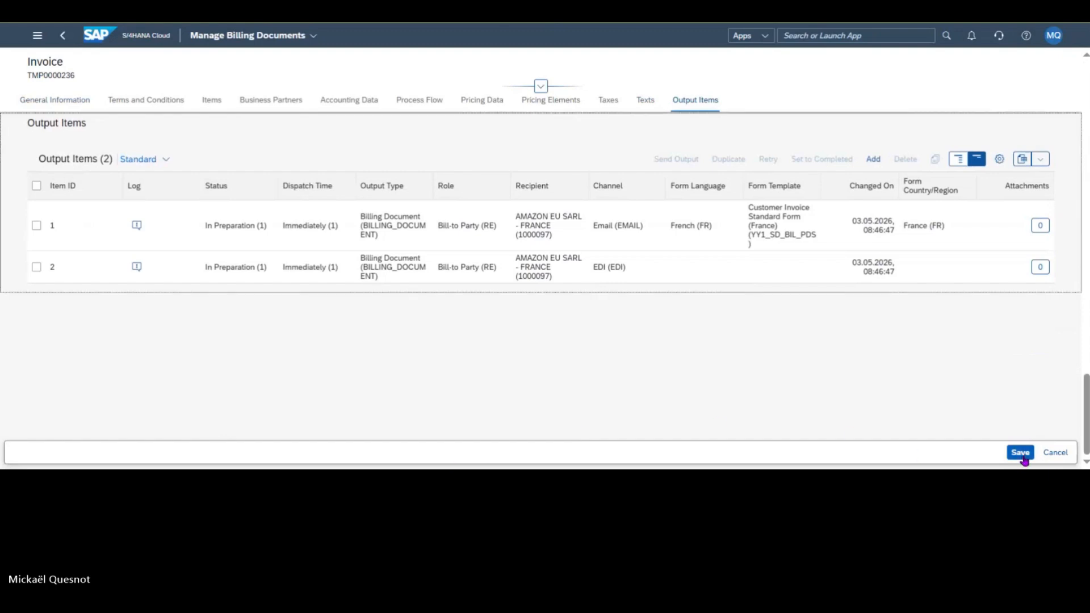
{"action": "key", "text": "ctrl+s"}
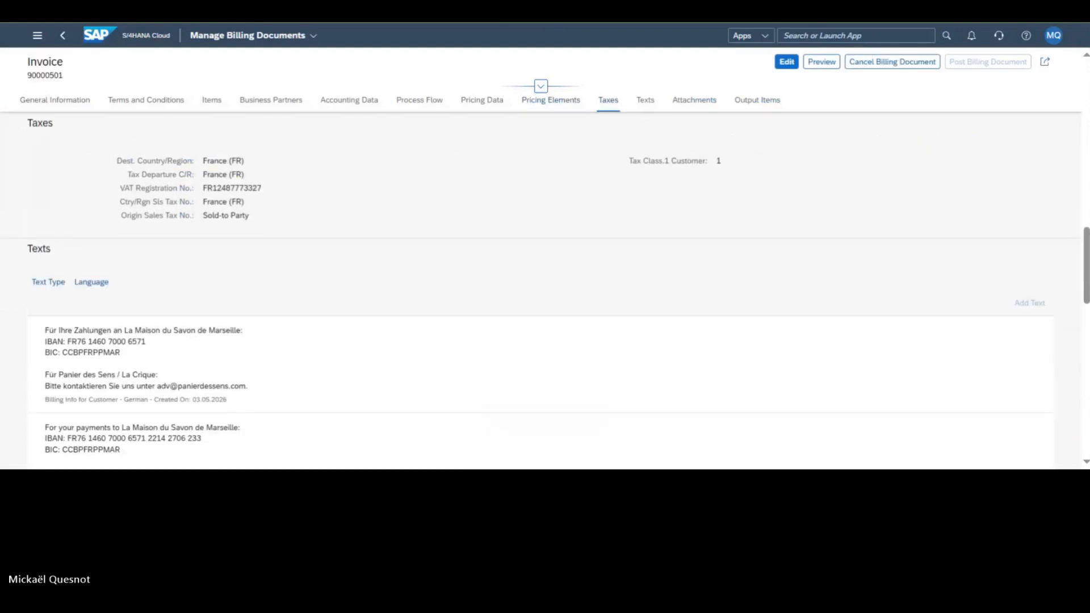
{"action": "scroll", "coordinate": [811, 378], "scroll_direction": "down", "scroll_amount": 10}
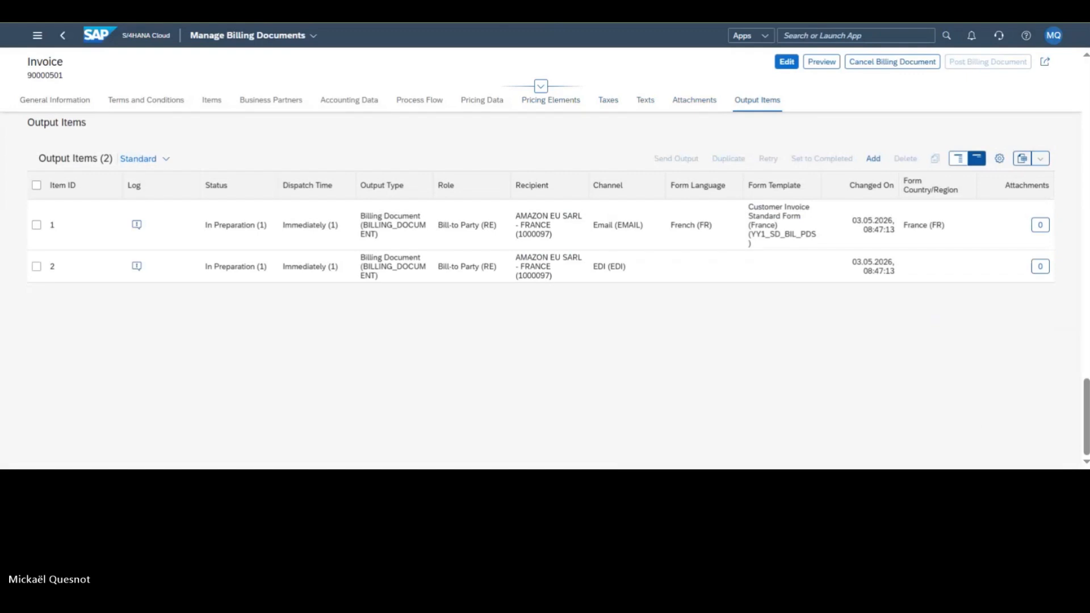
Step: Show the details of the invoice's output items and display the form document of the French email output item
{"action": "left_click", "coordinate": [958, 160]}
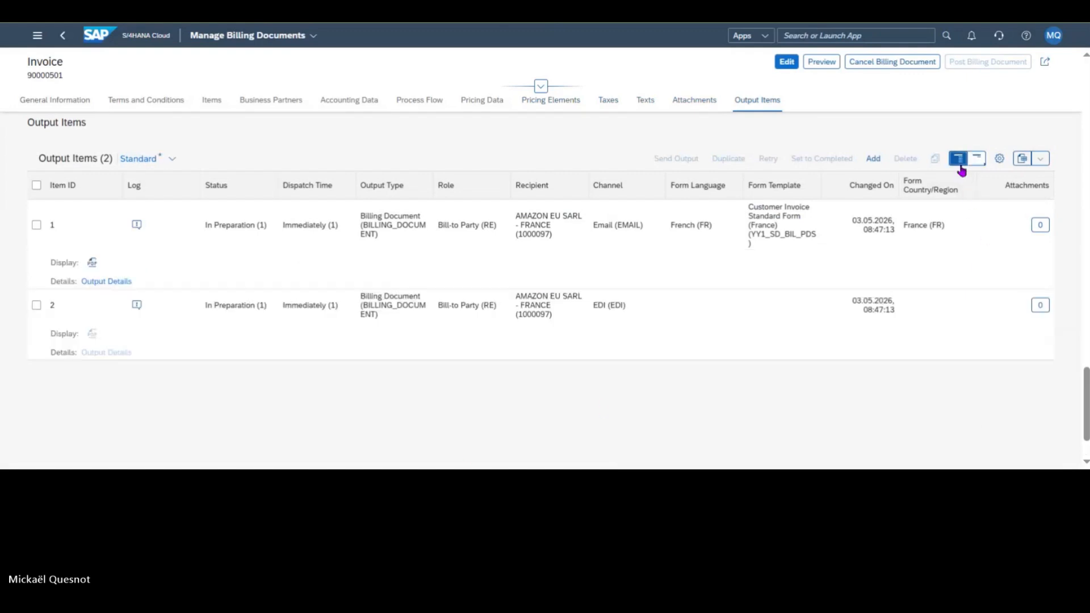
{"action": "left_click", "coordinate": [93, 264]}
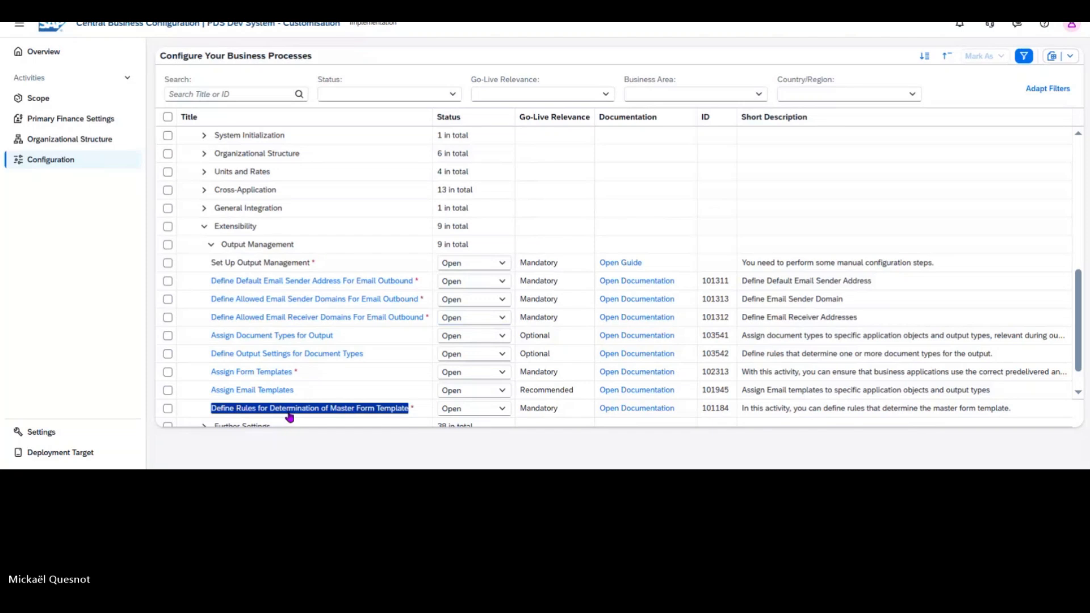
Step: In Central Business Configuration, open Define Rules for Determination of Master Form Template and open the details of rule ZSAP_SD_BIL_PDS
{"action": "left_click", "coordinate": [289, 417]}
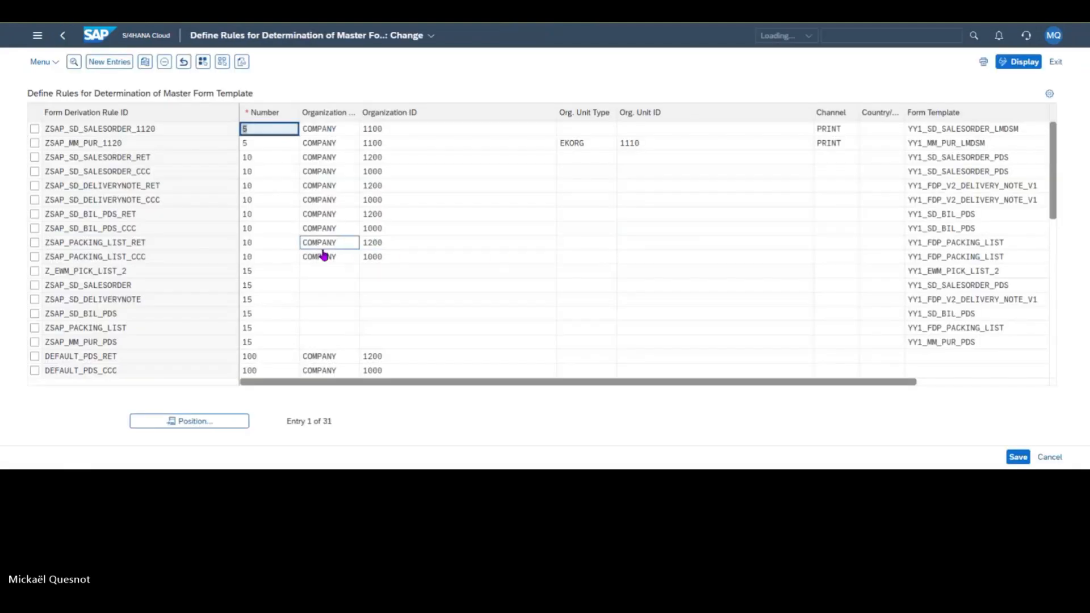
{"action": "left_click", "coordinate": [126, 134]}
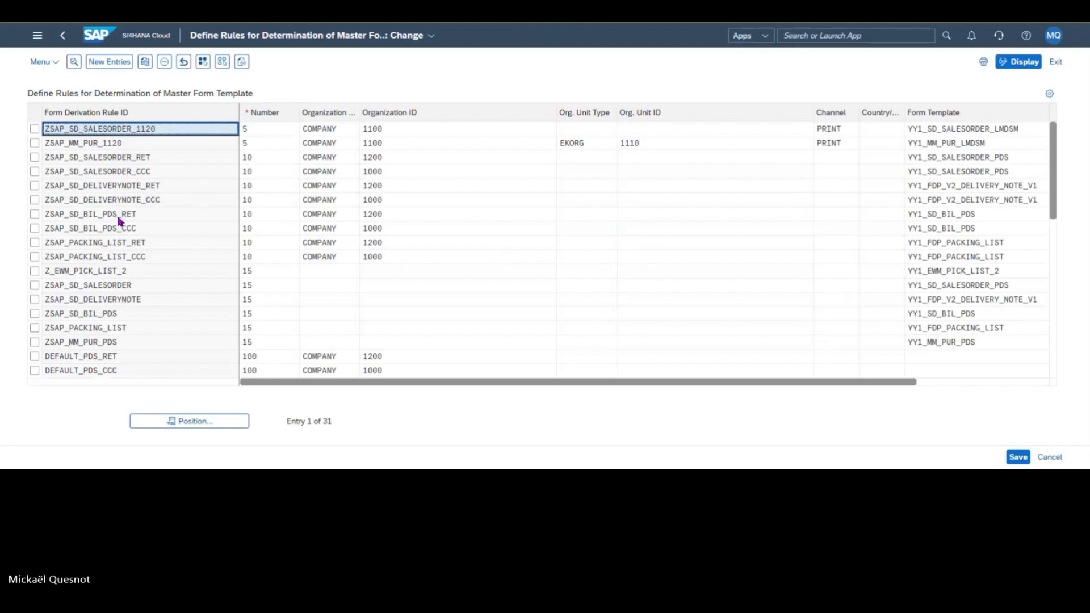
{"action": "left_click", "coordinate": [94, 230]}
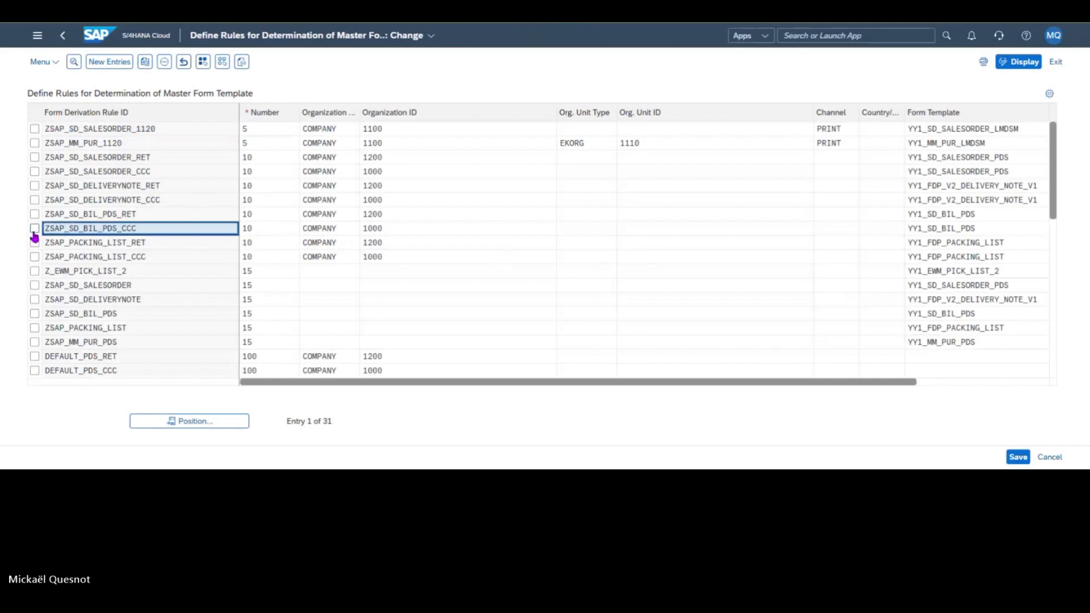
{"action": "left_click", "coordinate": [34, 230]}
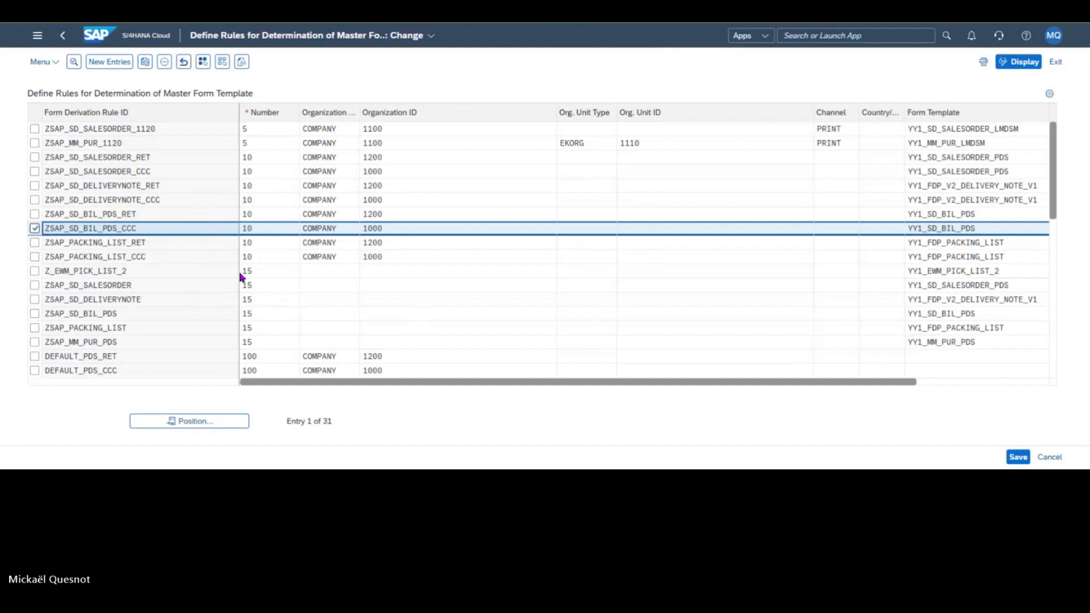
{"action": "scroll", "coordinate": [243, 277], "scroll_direction": "down", "scroll_amount": 1}
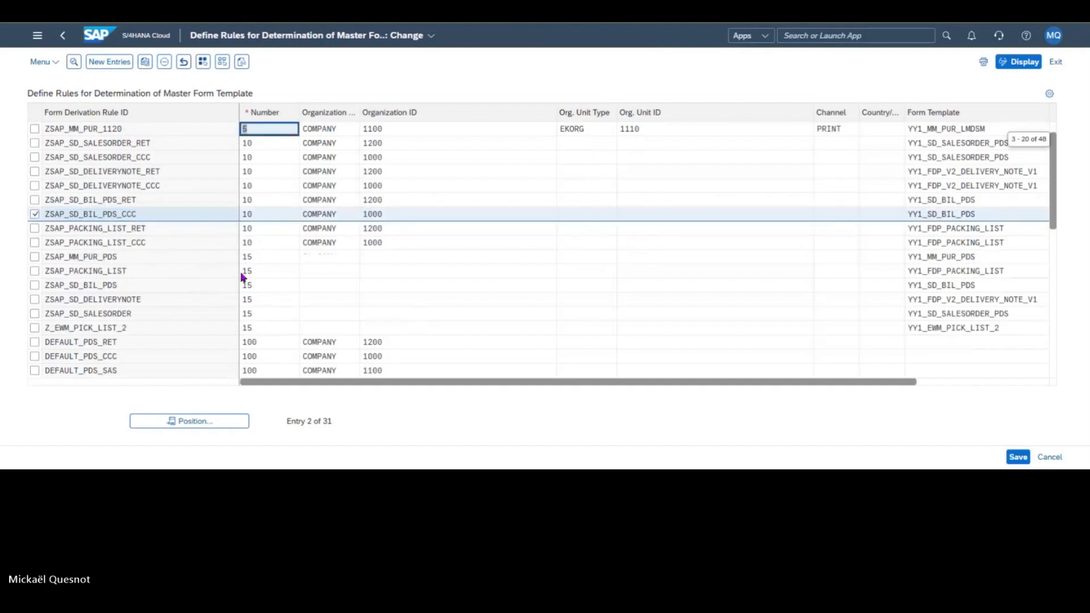
{"action": "scroll", "coordinate": [242, 277], "scroll_direction": "down", "scroll_amount": 1}
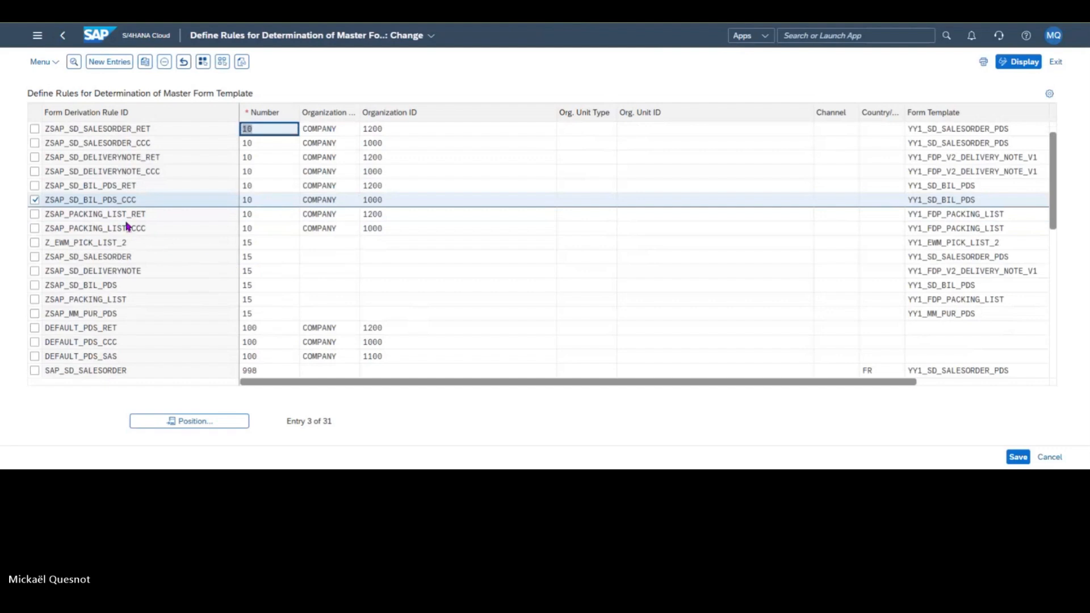
{"action": "left_click", "coordinate": [36, 201]}
{"action": "left_click", "coordinate": [36, 201]}
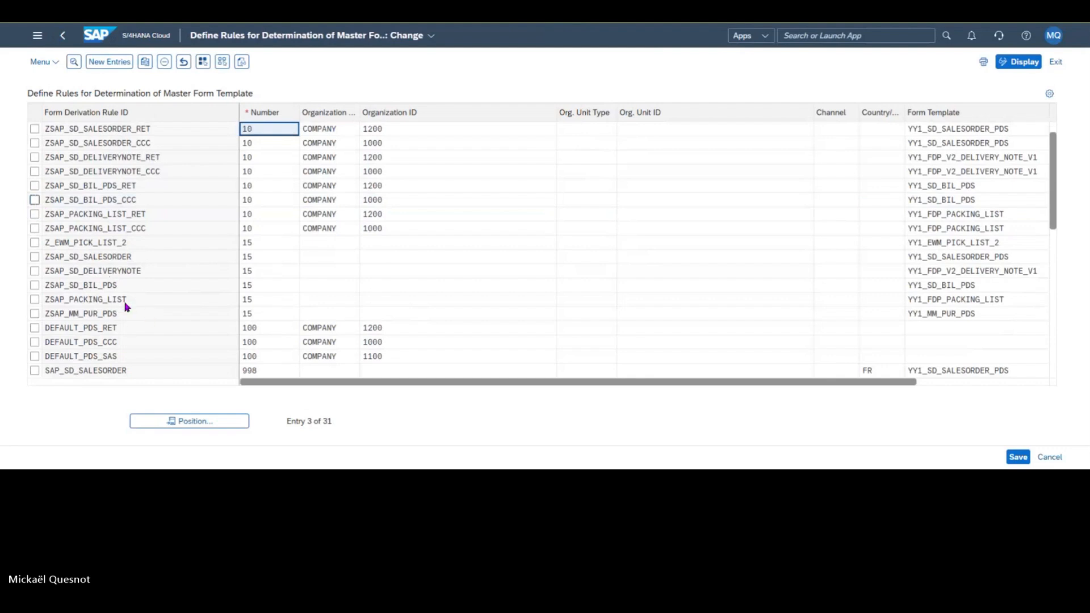
{"action": "left_click", "coordinate": [37, 286]}
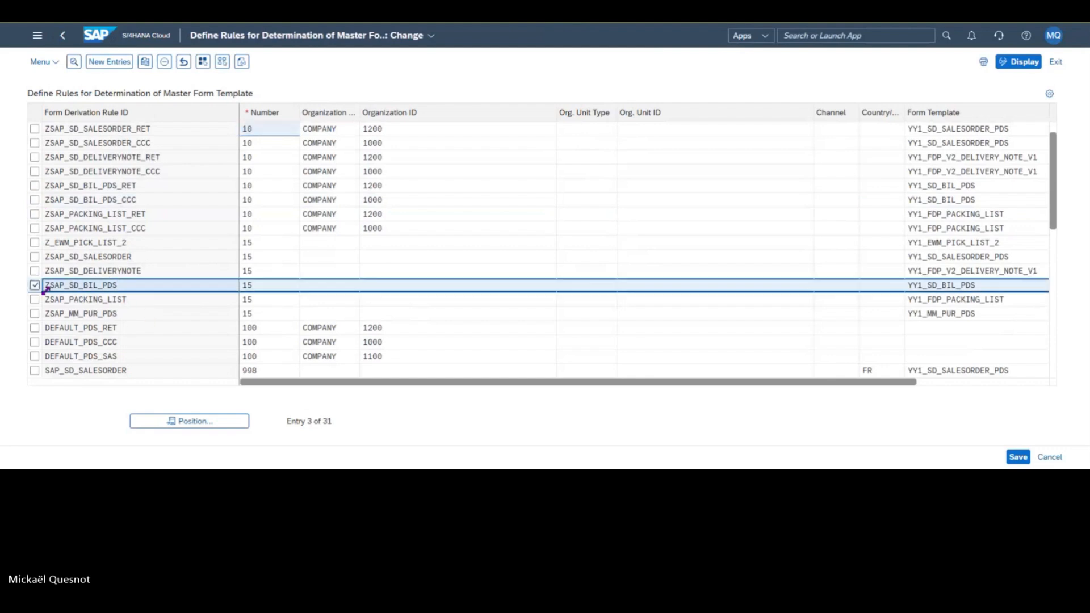
{"action": "left_click", "coordinate": [74, 62]}
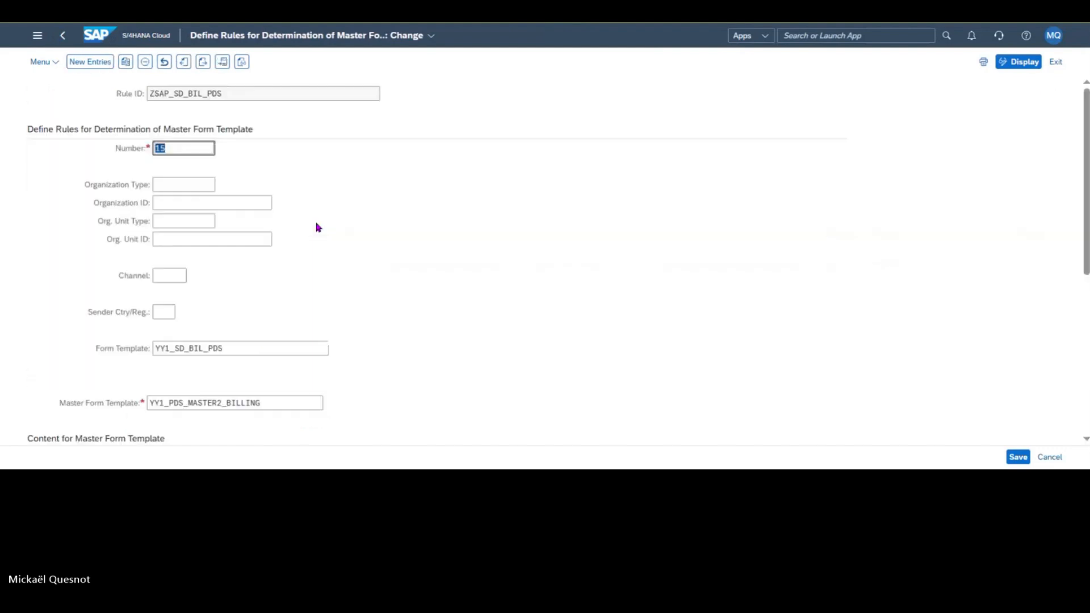
Step: Set Logo 1 of the ZSAP_SD_BIL_PDS rule to YY1_ALL_BRANDS
{"action": "scroll", "coordinate": [462, 257], "scroll_direction": "down", "scroll_amount": 5}
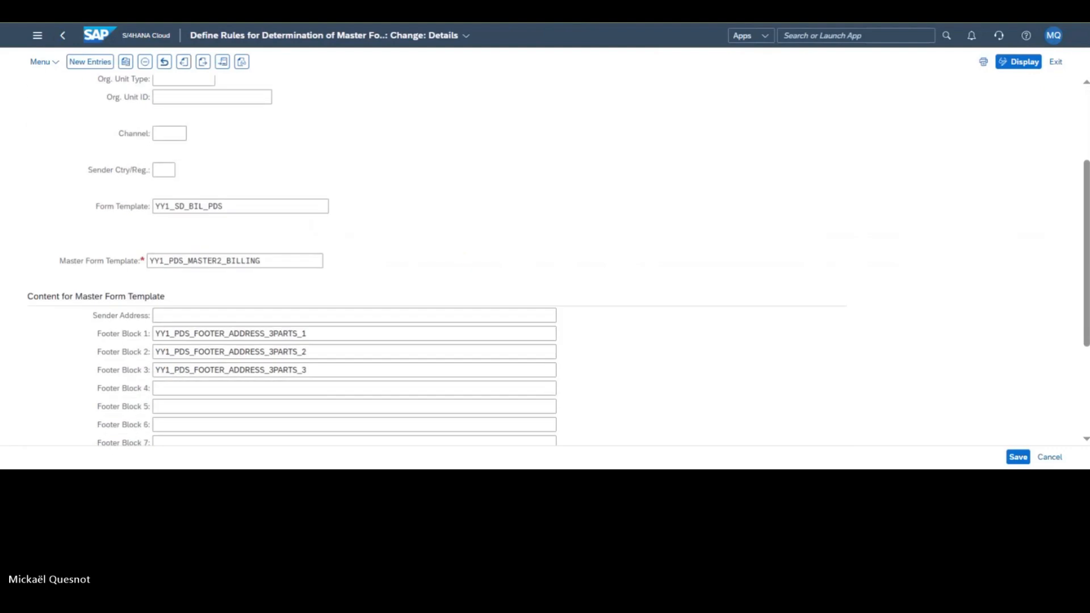
{"action": "scroll", "coordinate": [480, 261], "scroll_direction": "down", "scroll_amount": 5}
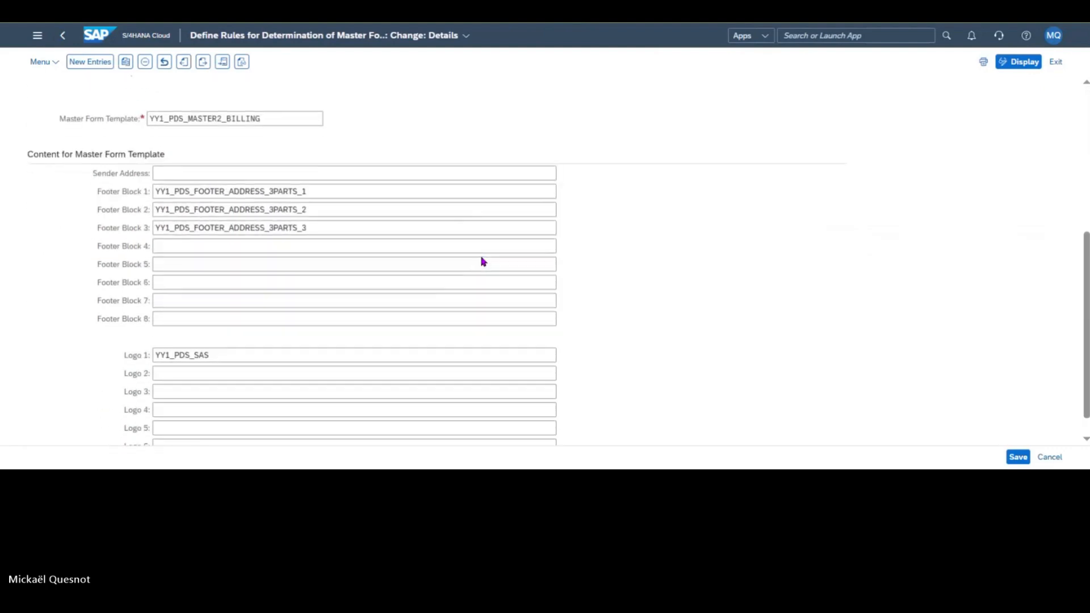
{"action": "left_click", "coordinate": [531, 355]}
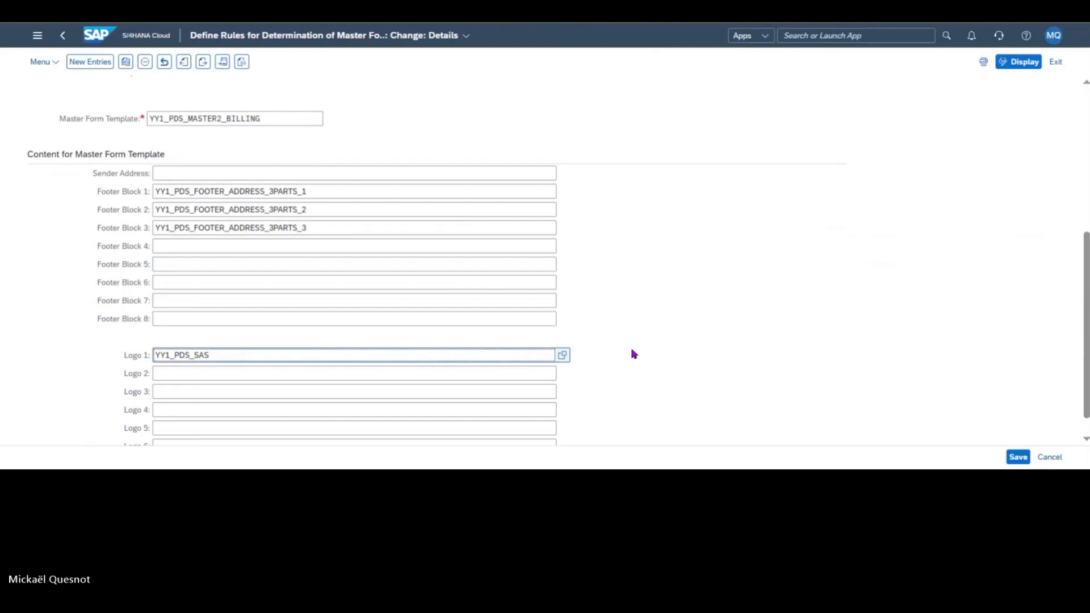
{"action": "key", "text": "F4"}
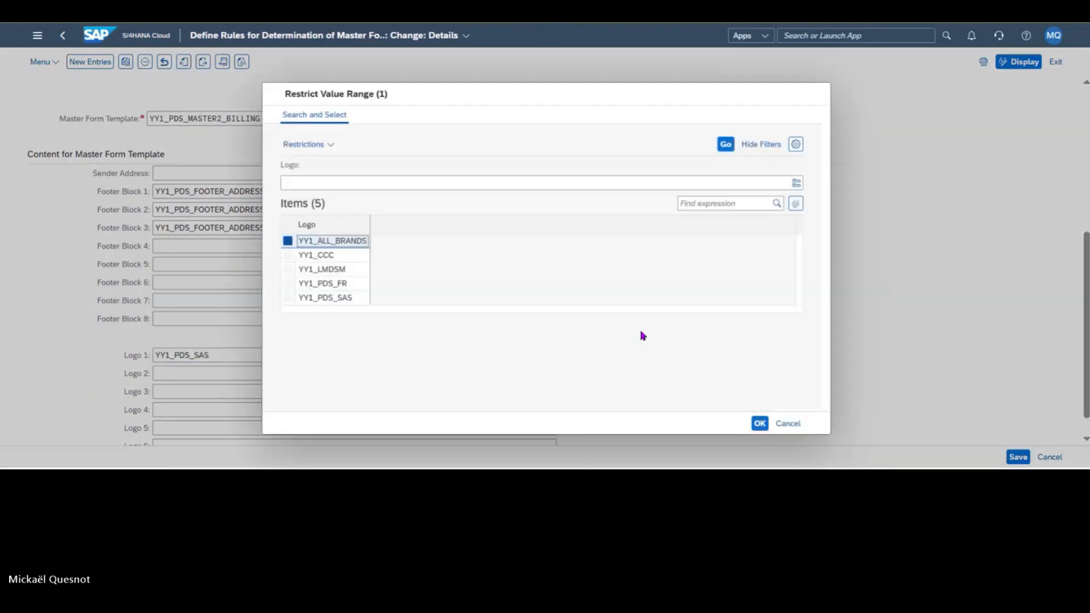
{"action": "double_click", "coordinate": [361, 241]}
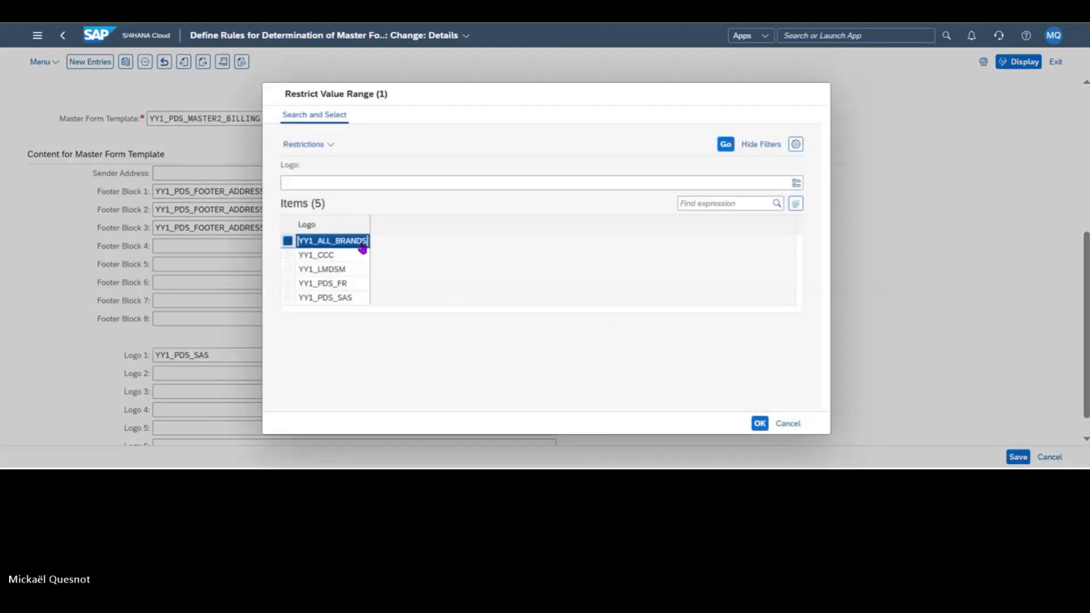
Step: Clear Footer Block 2 of the rule and set Footer Block 1 to YY1_MULTI_BRANDS_FOOTER_BILL_1
{"action": "left_click_drag", "start_coordinate": [358, 216], "coordinate": [154, 210]}
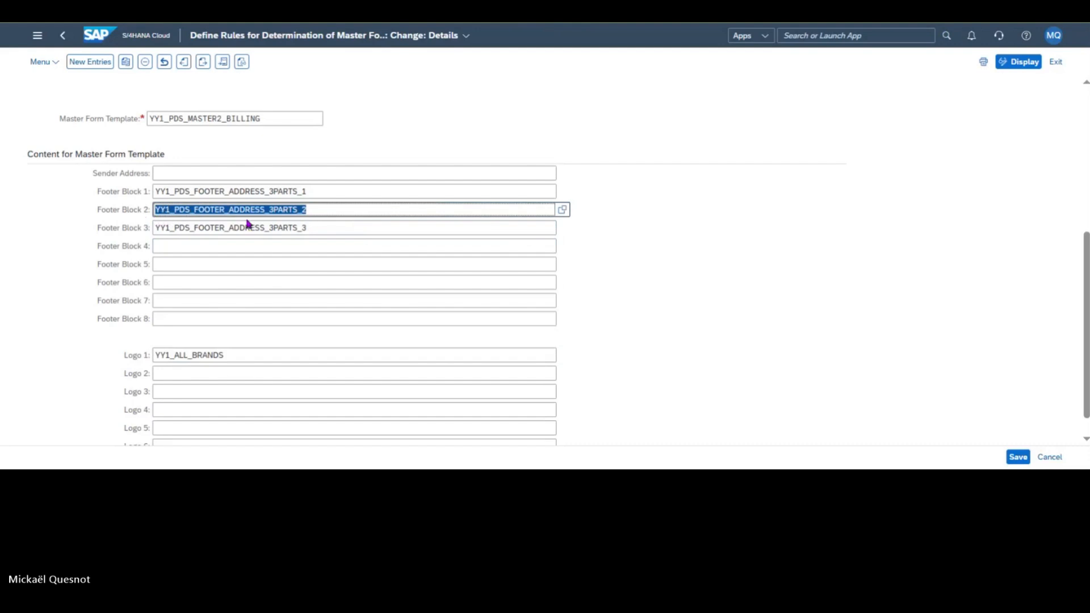
{"action": "key", "text": "BackSpace"}
{"action": "left_click", "coordinate": [422, 197]}
{"action": "left_click", "coordinate": [561, 193]}
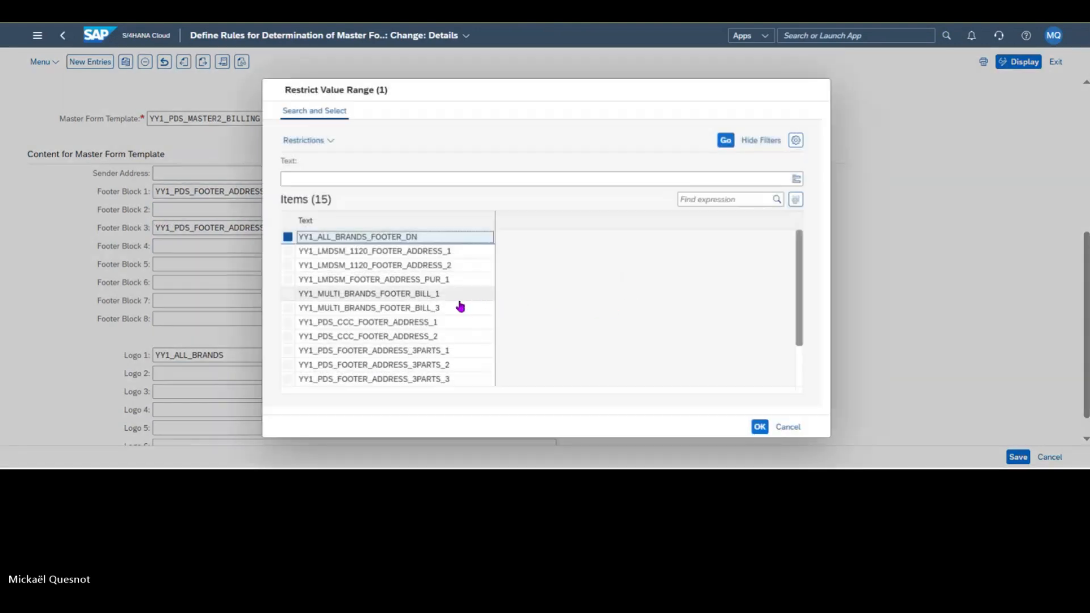
{"action": "left_click", "coordinate": [456, 298]}
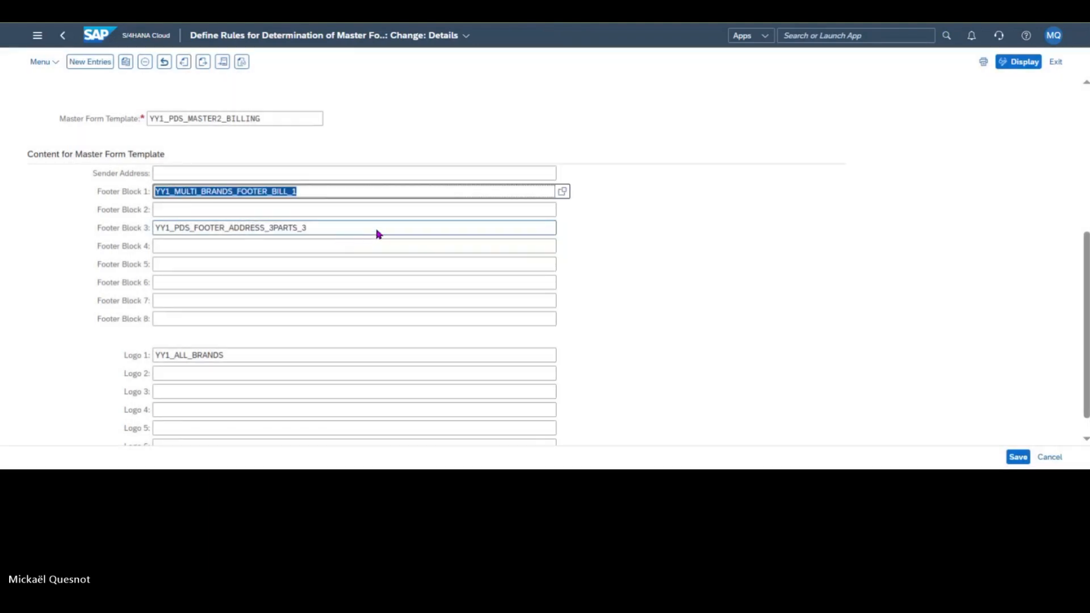
Step: Set Footer Block 3 to YY1_MULTI_BRANDS_FOOTER_BILL_3 and save the rule in the customizing request "Facture multimarque"
{"action": "left_click", "coordinate": [378, 231]}
{"action": "left_click", "coordinate": [562, 228]}
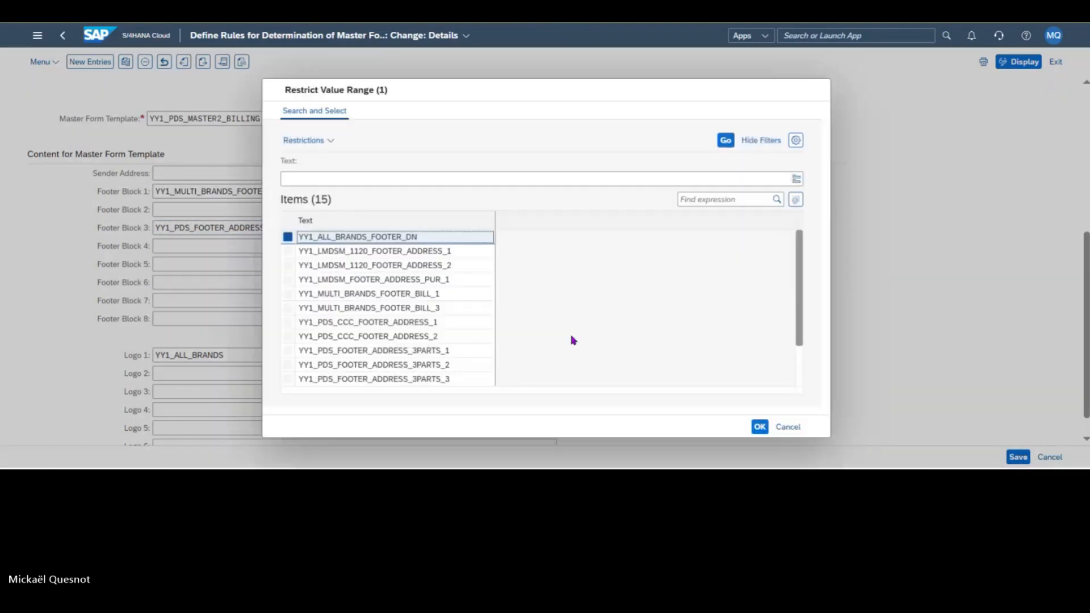
{"action": "left_click", "coordinate": [435, 314]}
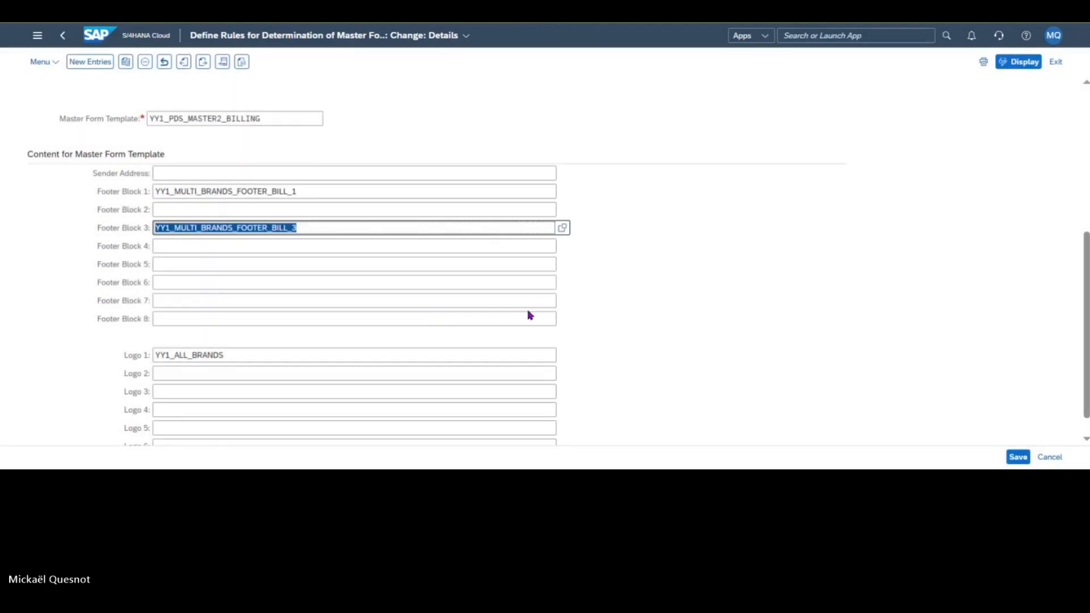
{"action": "left_click", "coordinate": [1014, 457]}
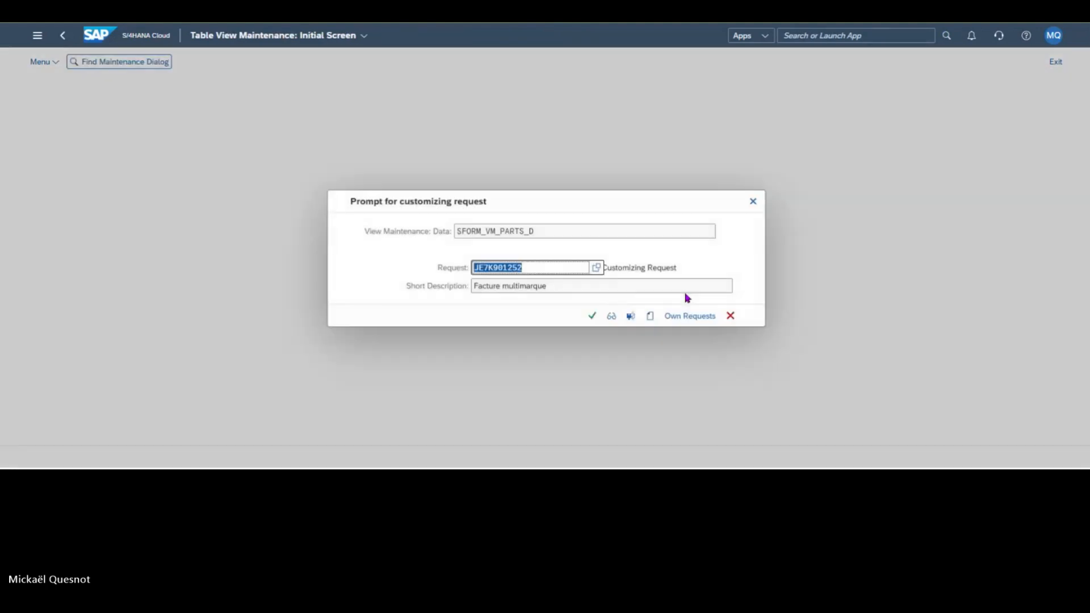
{"action": "left_click", "coordinate": [590, 319]}
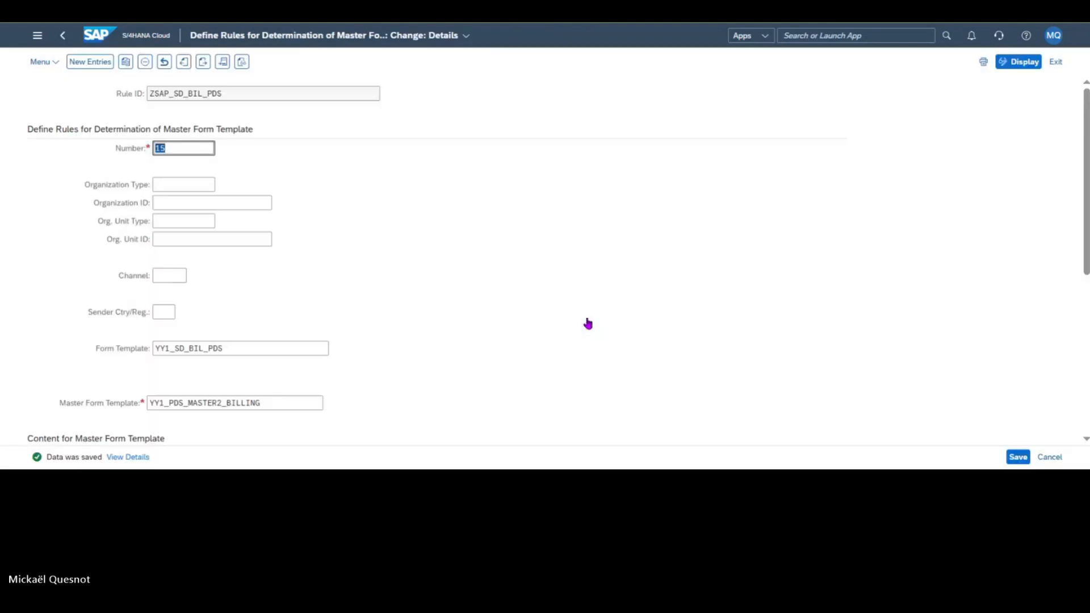
Step: Return to the rule list and examine the number and country conditions of the ZSAP_SD_BIL_PDS and SAP_SD_BIL_PDS rules
{"action": "left_click", "coordinate": [63, 38]}
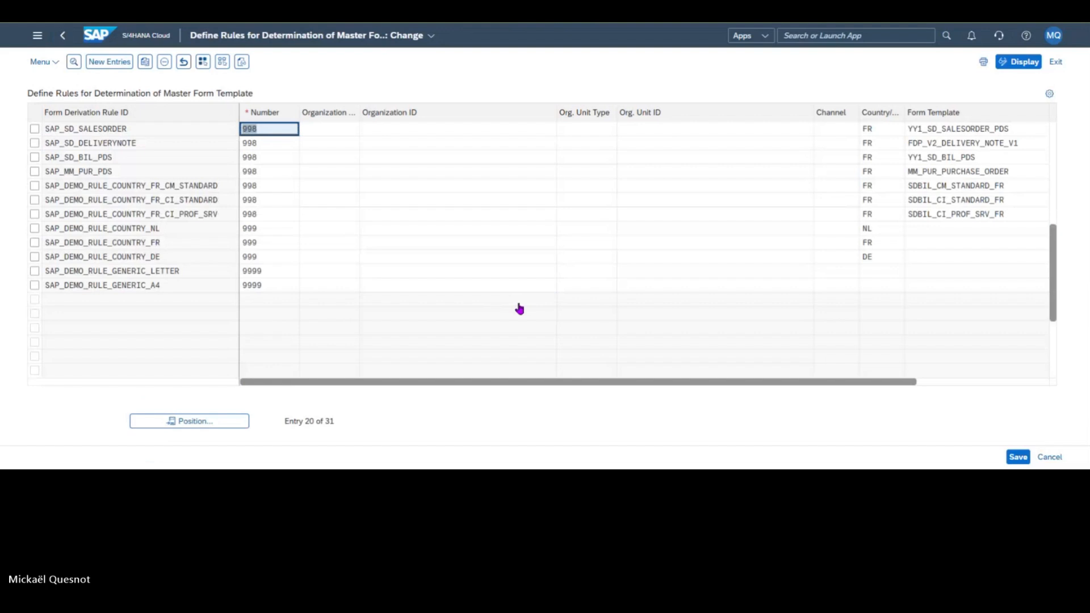
{"action": "scroll", "coordinate": [518, 310], "scroll_direction": "up", "scroll_amount": 5}
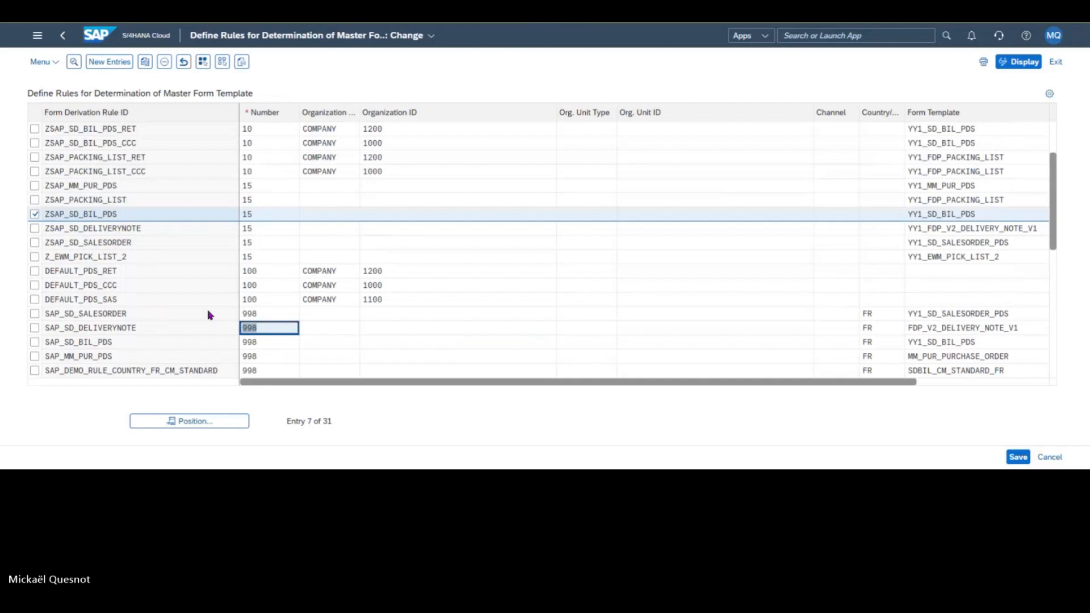
{"action": "left_click", "coordinate": [36, 330]}
{"action": "left_click", "coordinate": [35, 330]}
{"action": "left_click", "coordinate": [35, 342]}
{"action": "left_click", "coordinate": [307, 341]}
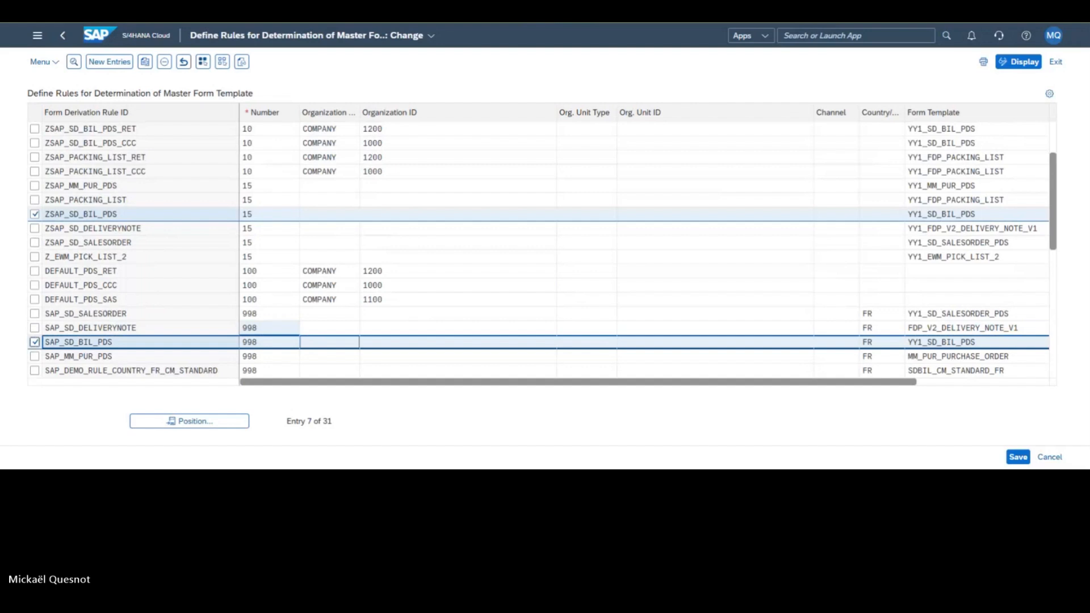
{"action": "left_click", "coordinate": [34, 214]}
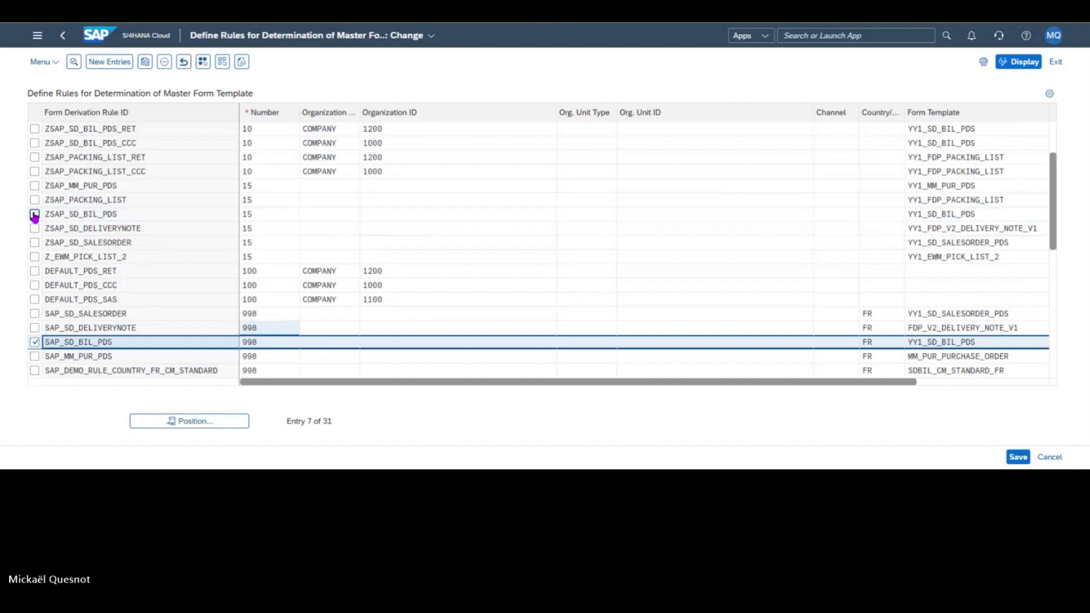
{"action": "left_click", "coordinate": [35, 342]}
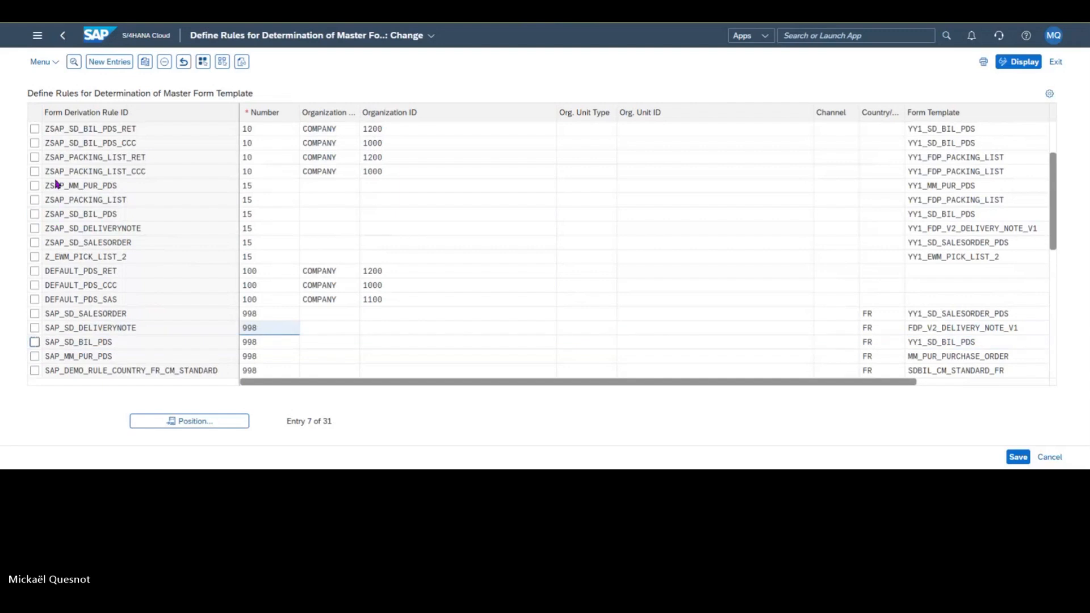
Step: Review the footer blocks and logo of rule ZSAP_SD_BIL_PDS_RET for company 1200 and return to the rule list
{"action": "left_click", "coordinate": [34, 128]}
{"action": "double_click", "coordinate": [153, 138]}
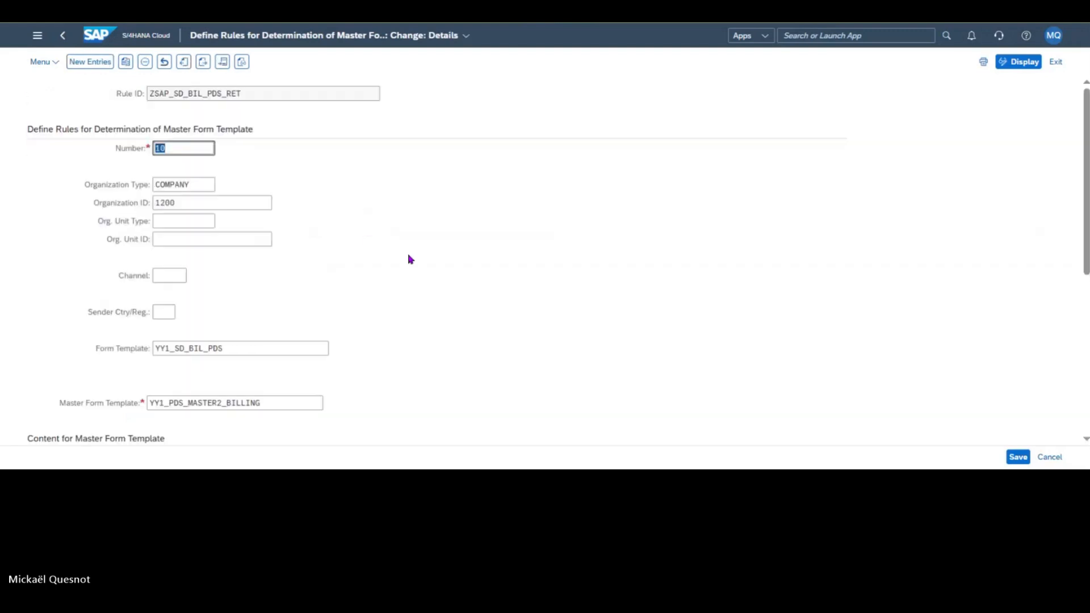
{"action": "scroll", "coordinate": [517, 310], "scroll_direction": "down", "scroll_amount": 5}
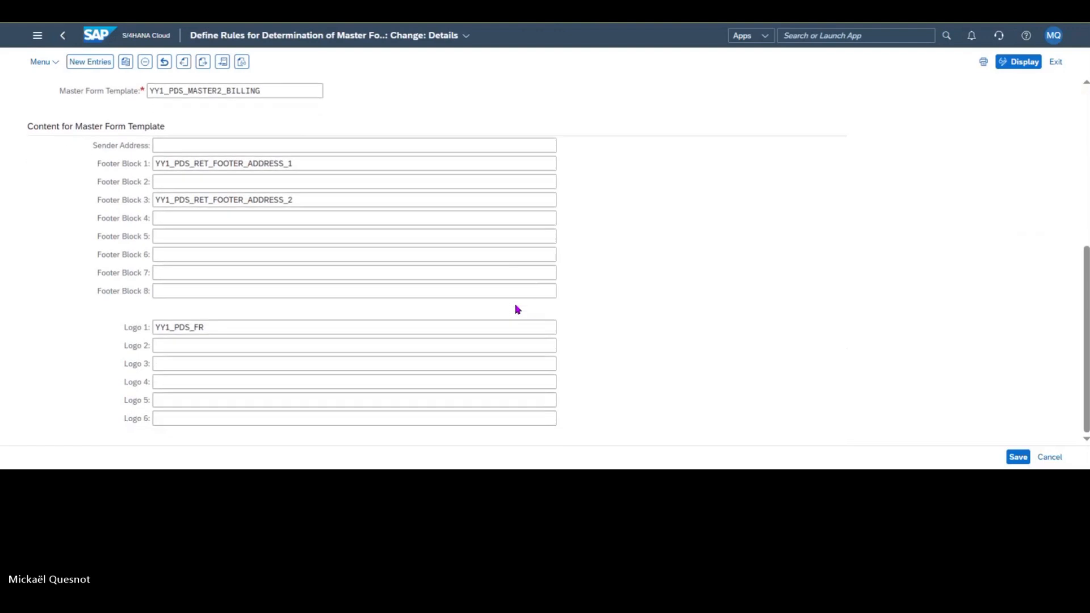
{"action": "scroll", "coordinate": [517, 309], "scroll_direction": "up", "scroll_amount": 5}
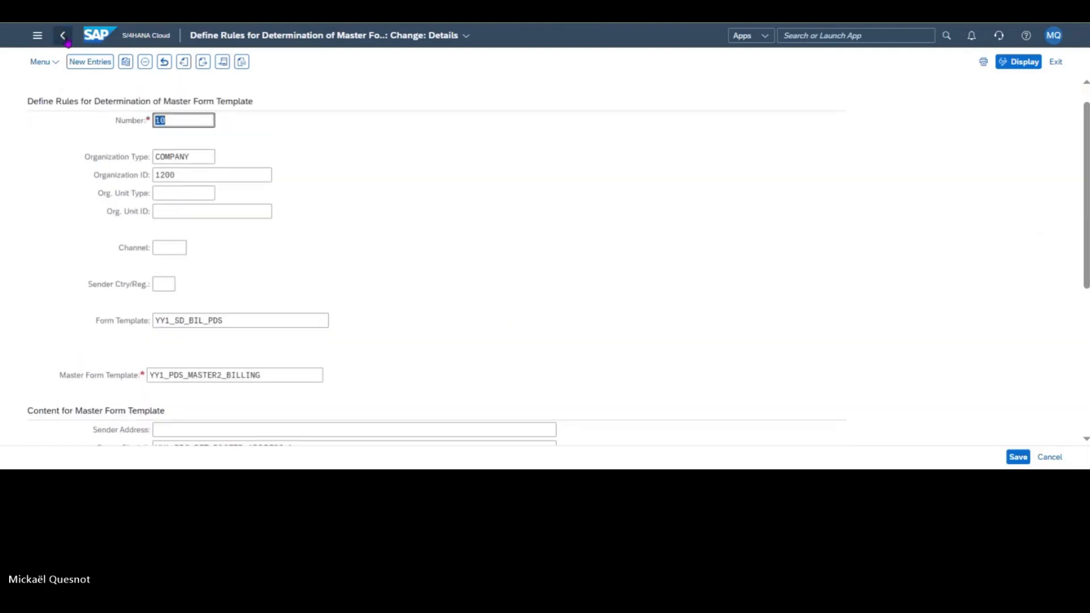
{"action": "left_click", "coordinate": [62, 36]}
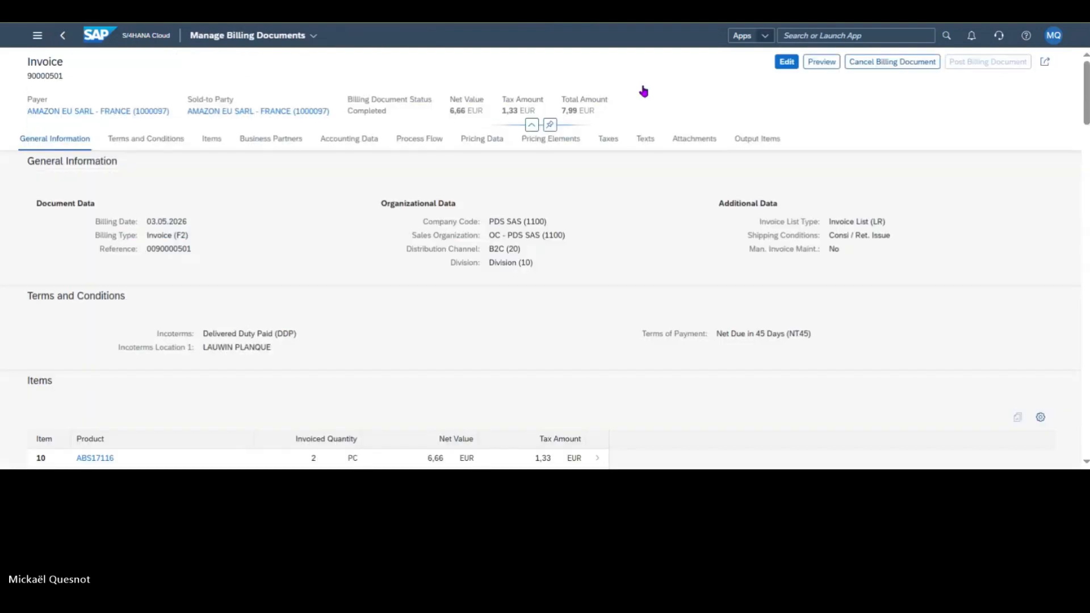
Step: Return to the billing due list, then create and save a billing document dated 03.05.2026 for the third AMAZON EU SARL - FRANCE delivery
{"action": "left_click", "coordinate": [62, 38]}
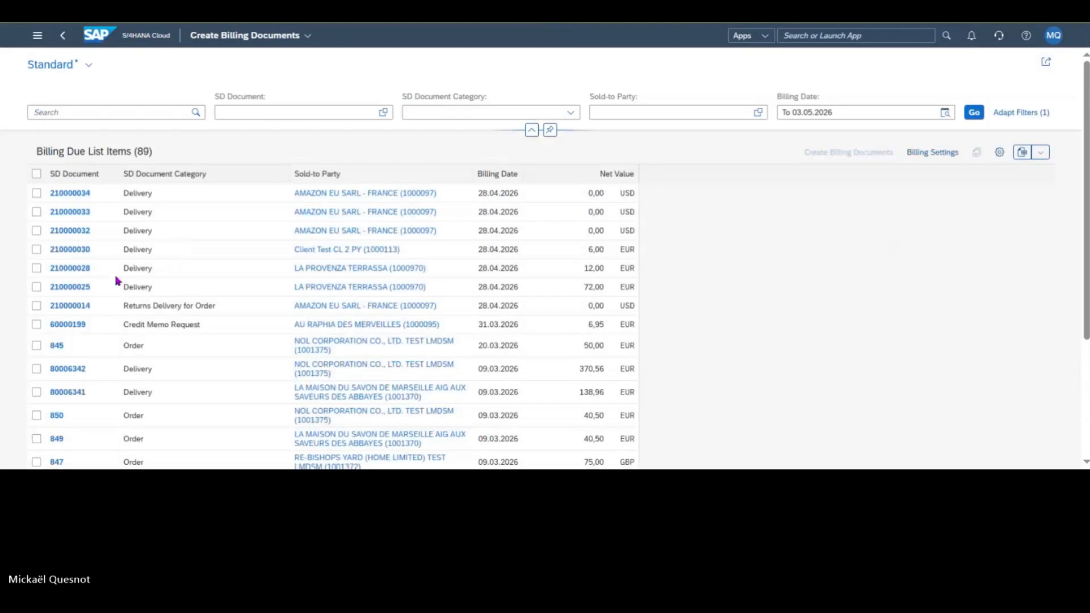
{"action": "left_click", "coordinate": [36, 230]}
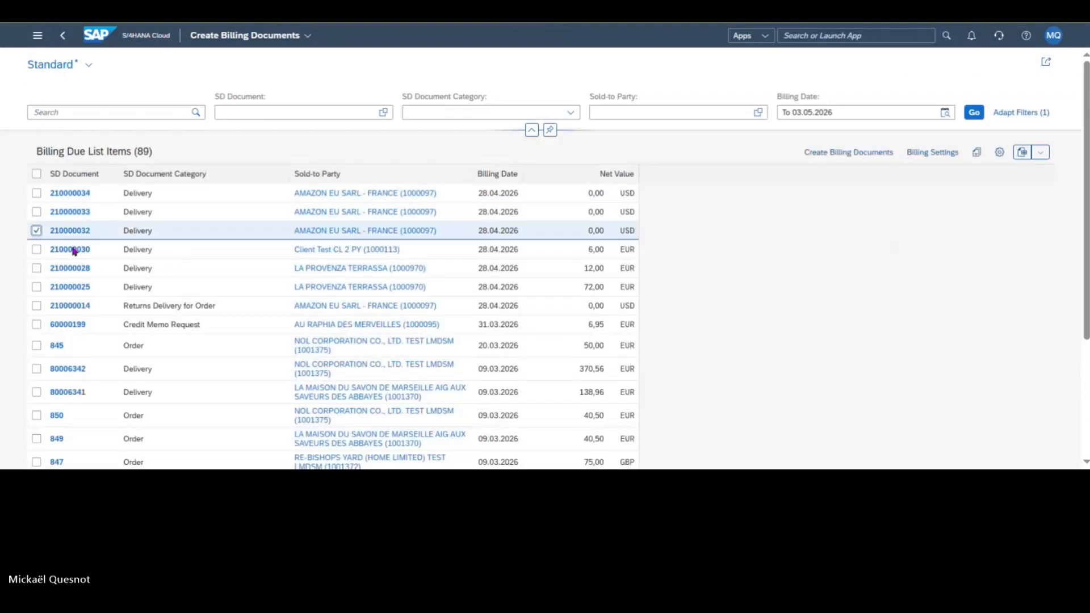
{"action": "left_click", "coordinate": [861, 161]}
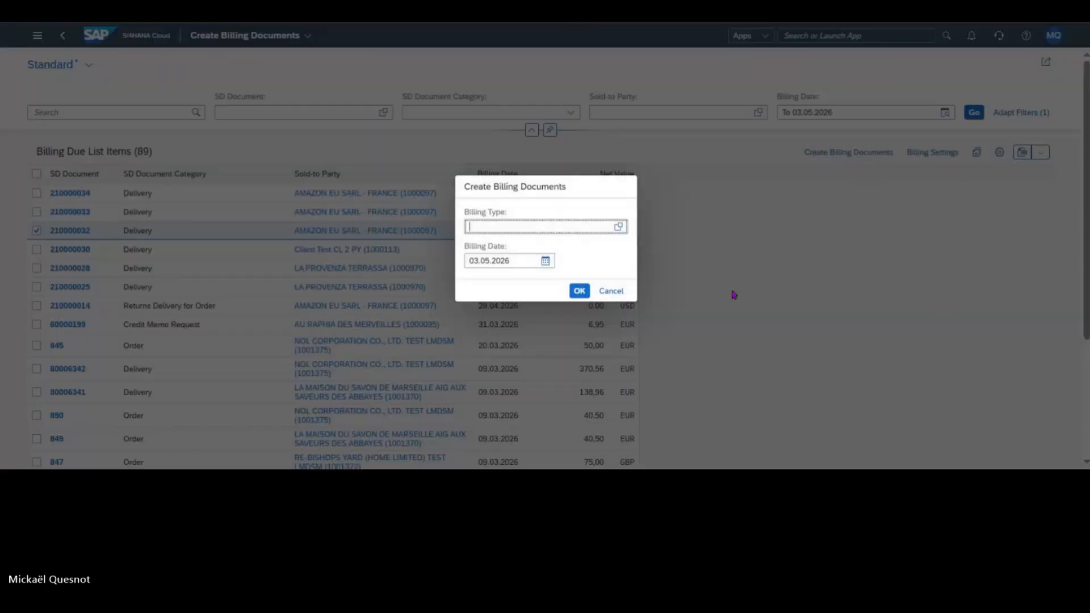
{"action": "left_click", "coordinate": [579, 290]}
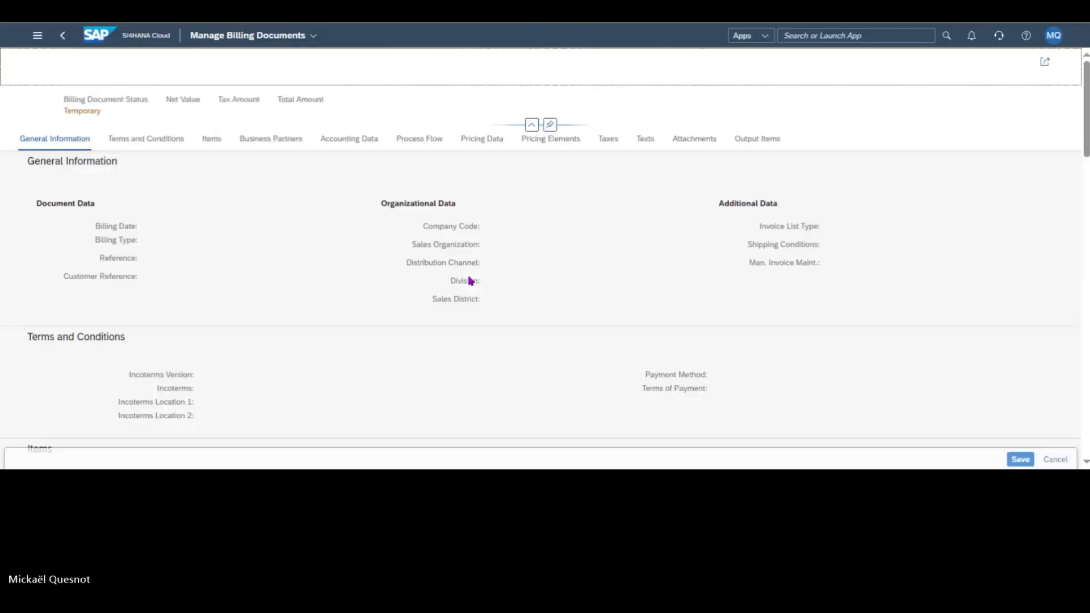
{"action": "left_click", "coordinate": [1018, 455]}
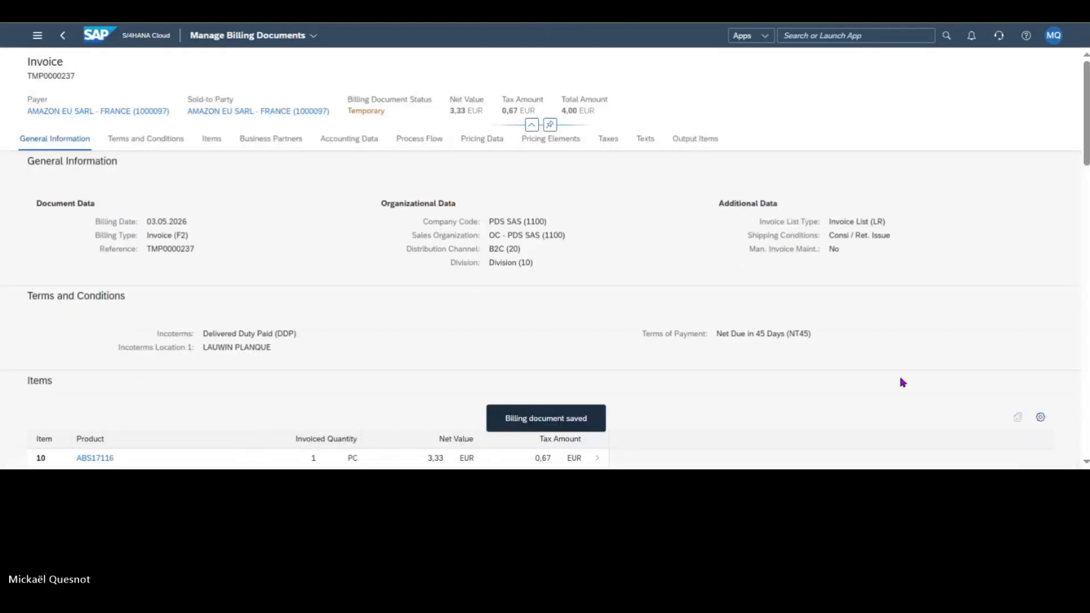
Step: Show the new invoice's output item details and display the email output's PDF to examine its logo and footer blocks
{"action": "left_click", "coordinate": [759, 140]}
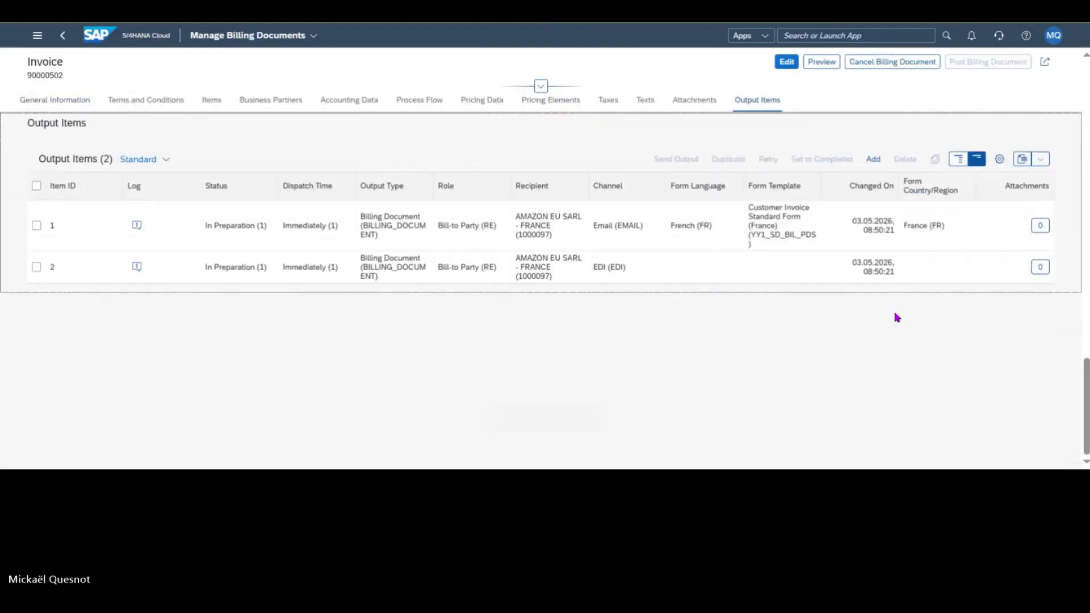
{"action": "left_click", "coordinate": [957, 161]}
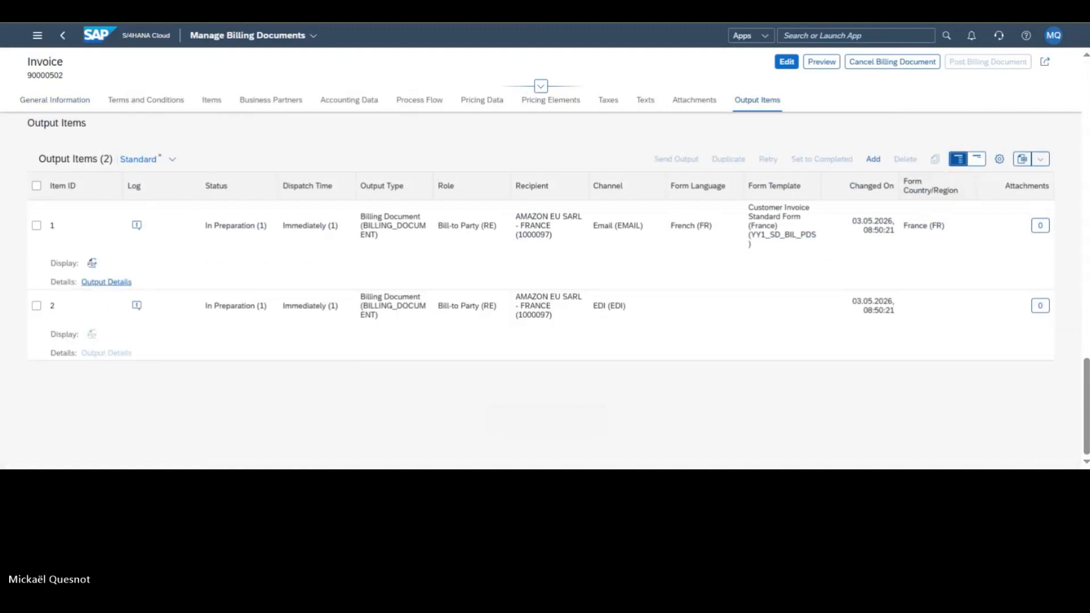
{"action": "left_click", "coordinate": [94, 269]}
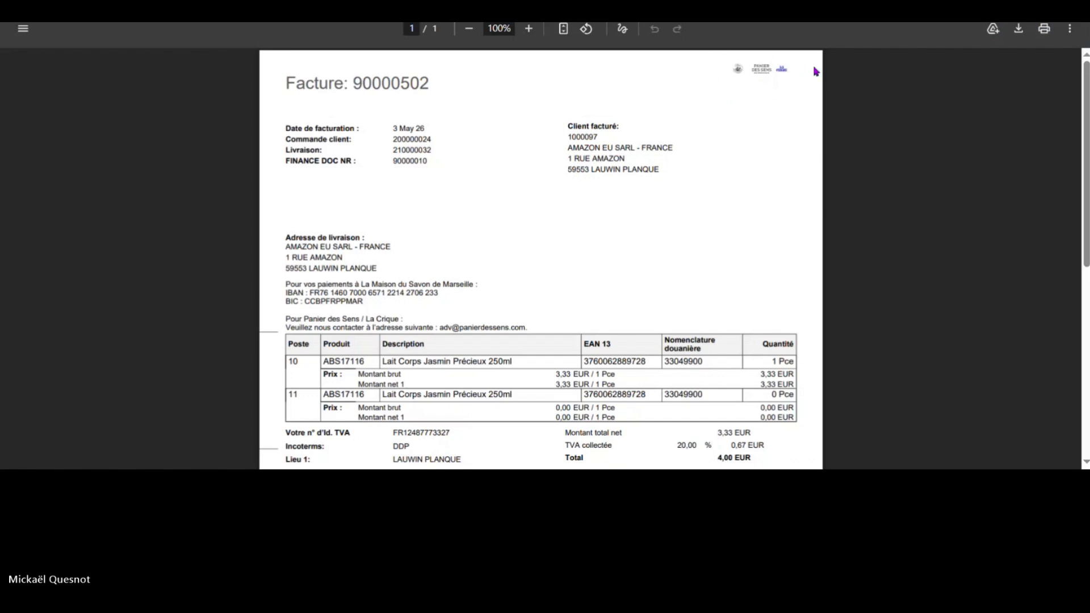
{"action": "scroll", "coordinate": [787, 193], "scroll_direction": "down", "scroll_amount": 7}
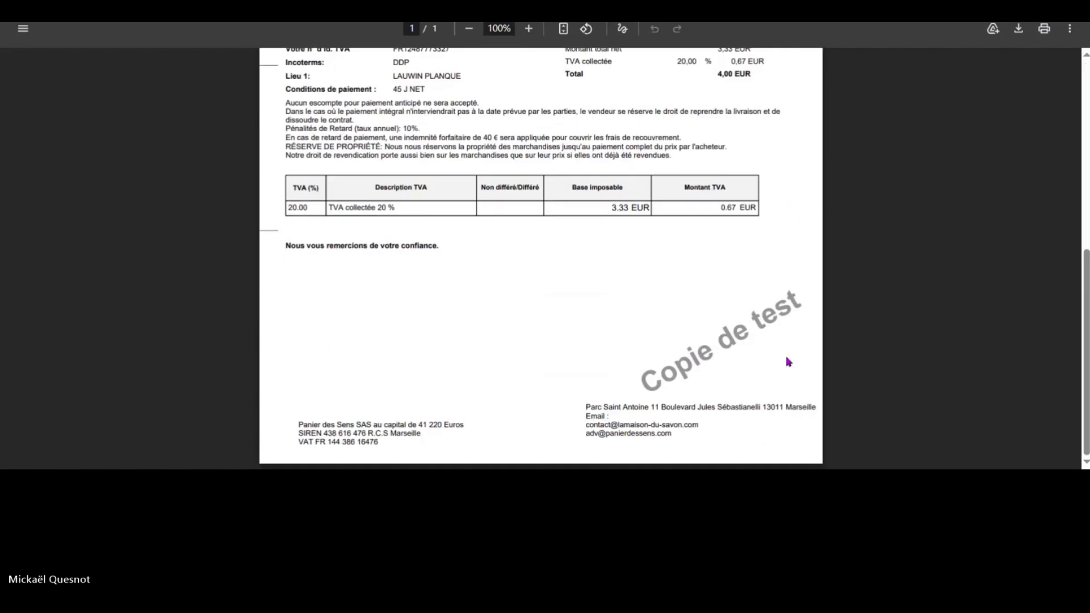